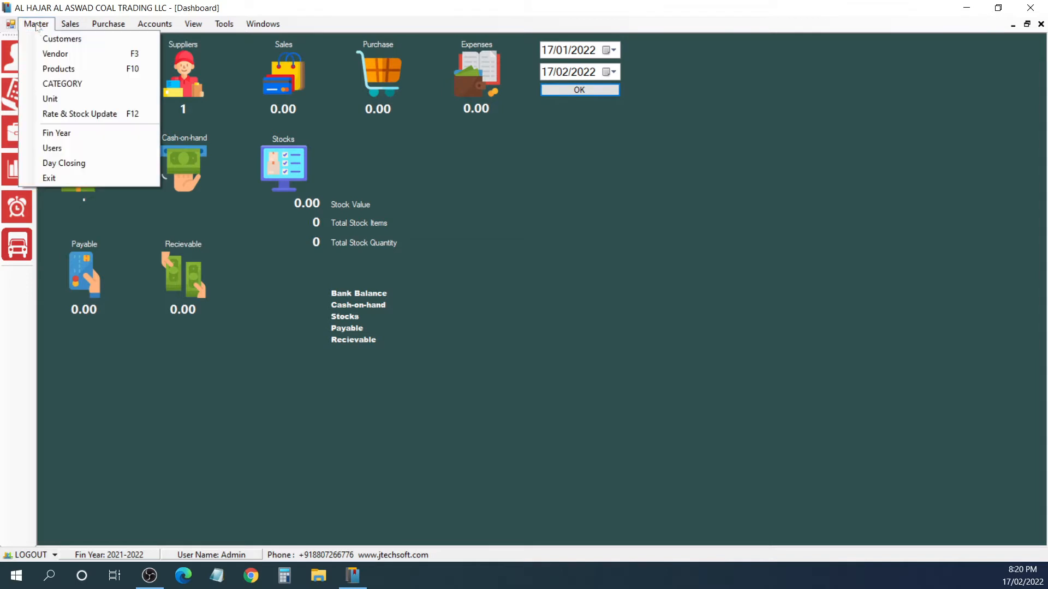
# Step: Start a new customer record with code Dynatrade and company name Dynatrade Auto Car Service, and enter its PO box
pyautogui.click(88, 43)
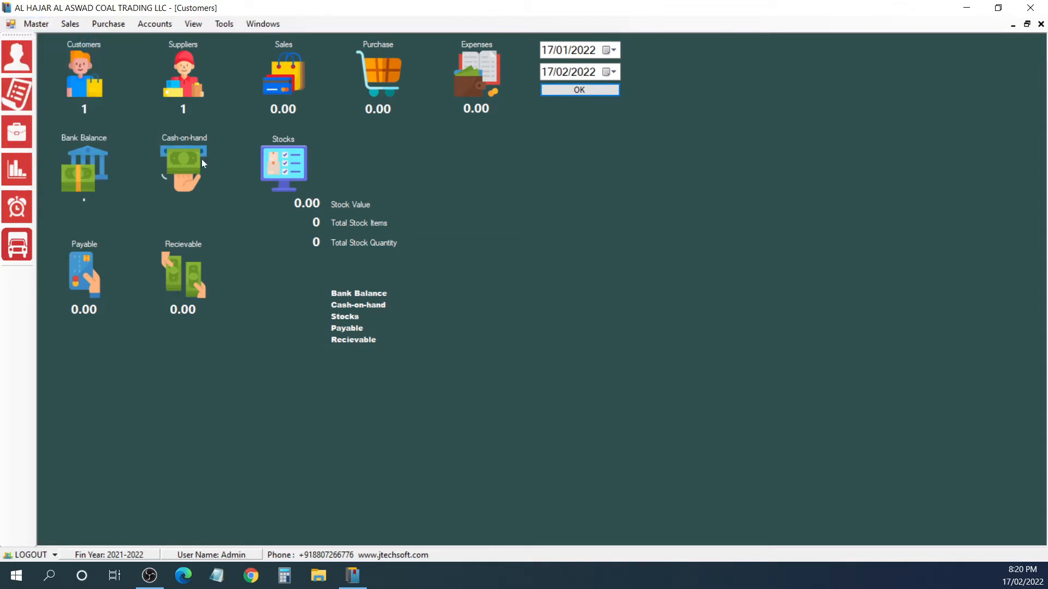
pyautogui.press('Return')
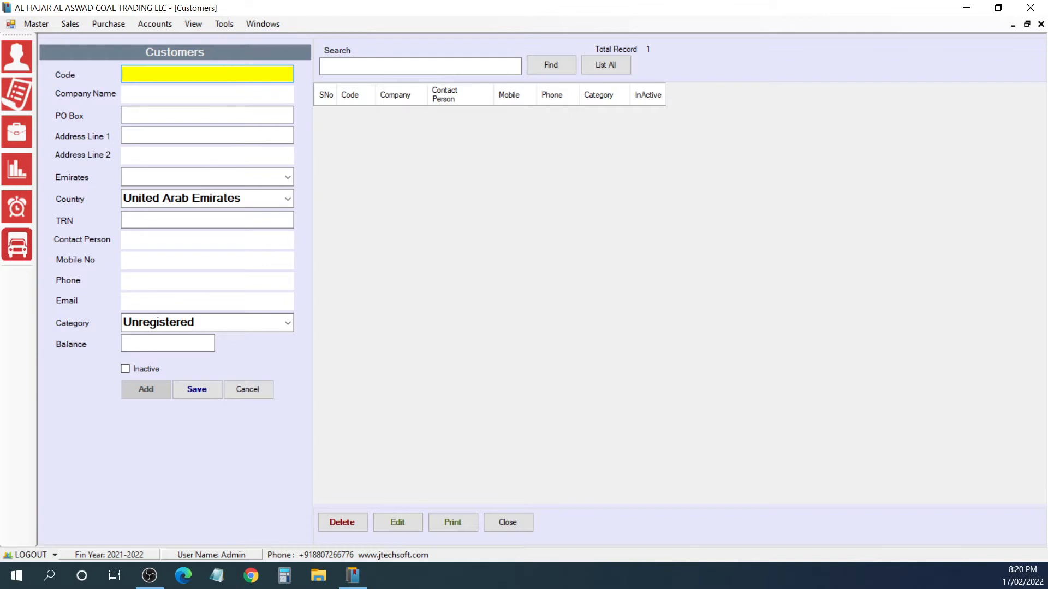
pyautogui.write('Dynatrade')
pyautogui.press('Return')
pyautogui.write('Dynatrade Auto Car Service')
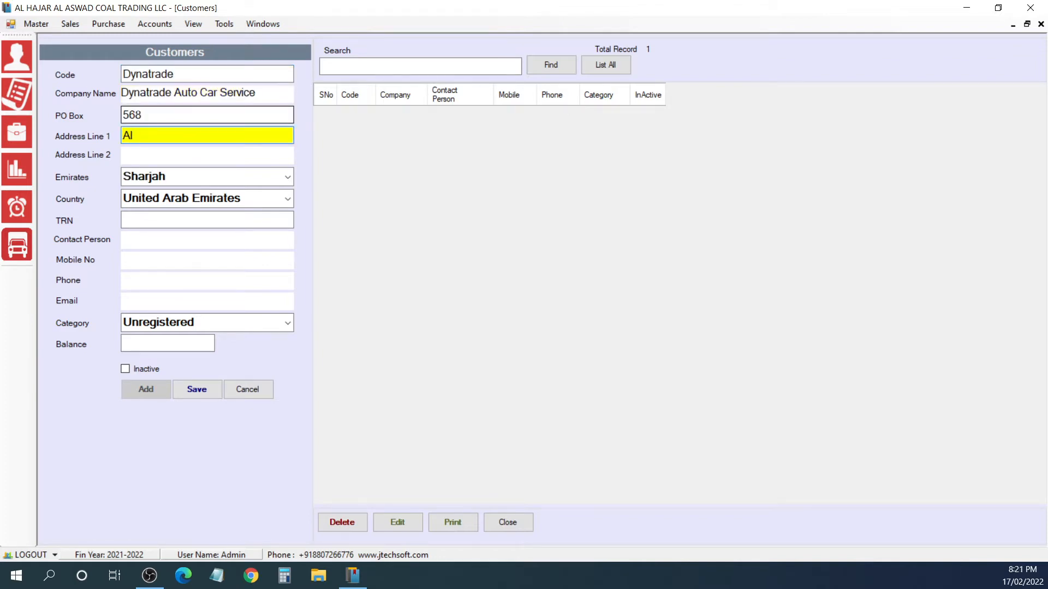
# Step: Fill in the customer's address line, set the emirate to Dubai and enter the tax registration number
pyautogui.write('Nadhdo Road')
pyautogui.press('Return')
pyautogui.press('Return')
pyautogui.write('du')
pyautogui.press('Return')
pyautogui.press('Return')
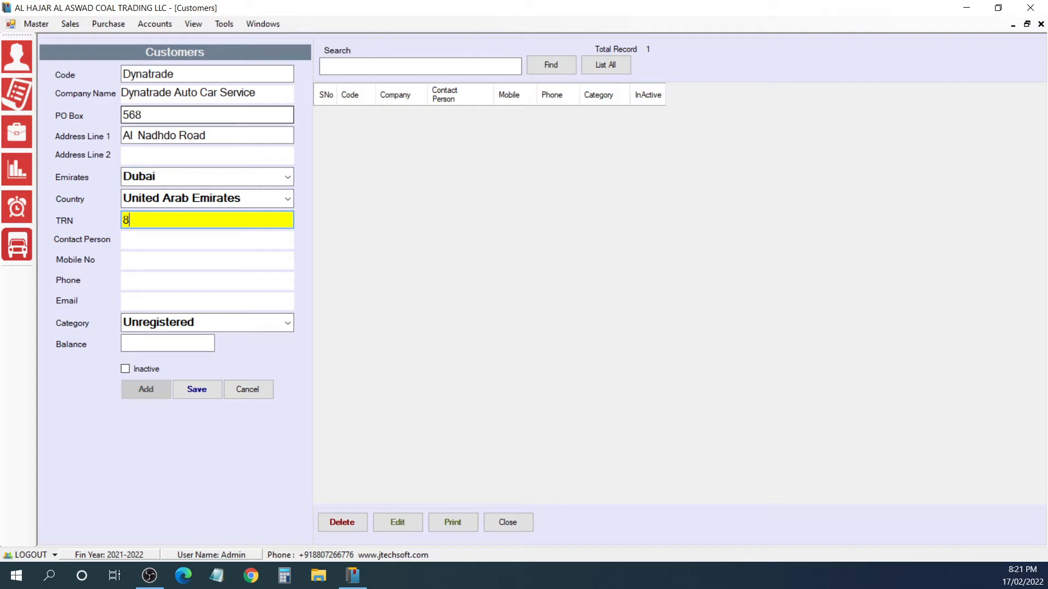
pyautogui.press('Return')
# Step: Enter the Dynatrade customer's contact person name and mobile number
pyautogui.write('MALIK')
pyautogui.press('Return')
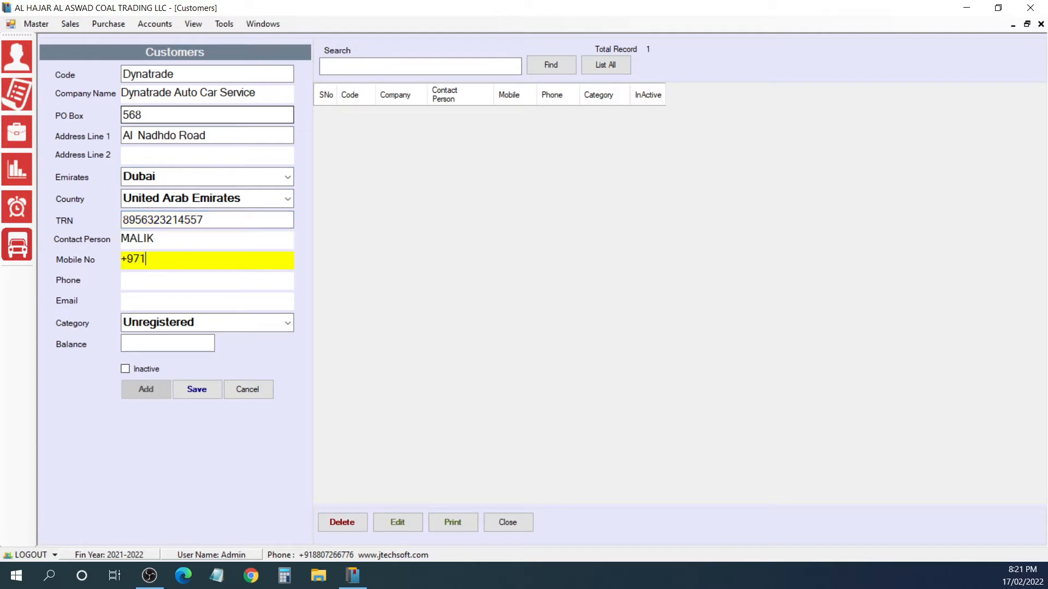
pyautogui.press('Return')
# Step: Set the Dynatrade customer's category to Registered and balance to 6500, and save the record
pyautogui.write('R')
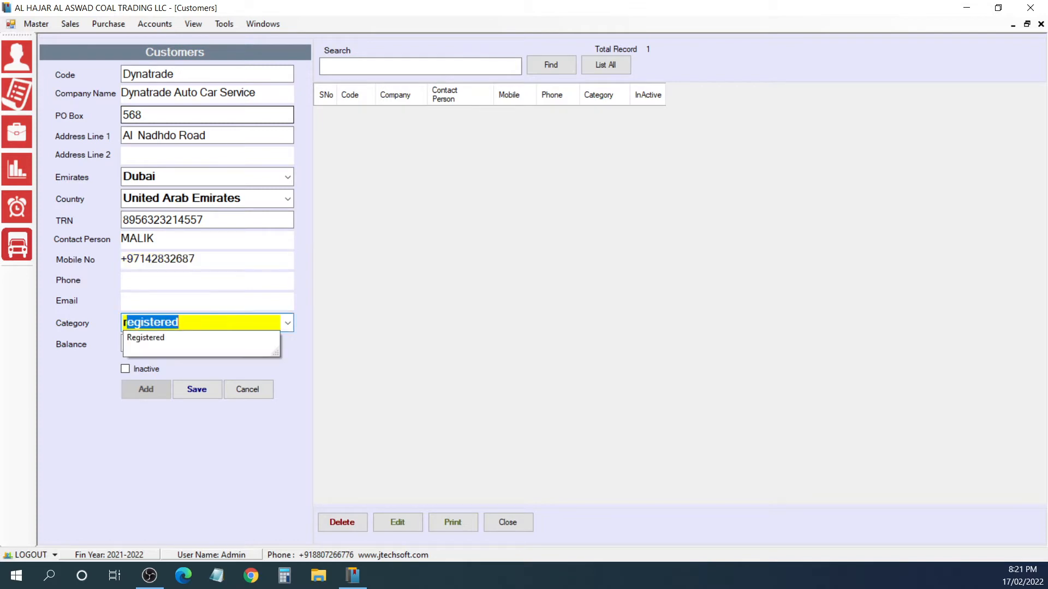
pyautogui.press('Return')
pyautogui.write('6500')
pyautogui.press('Return')
pyautogui.press('Return')
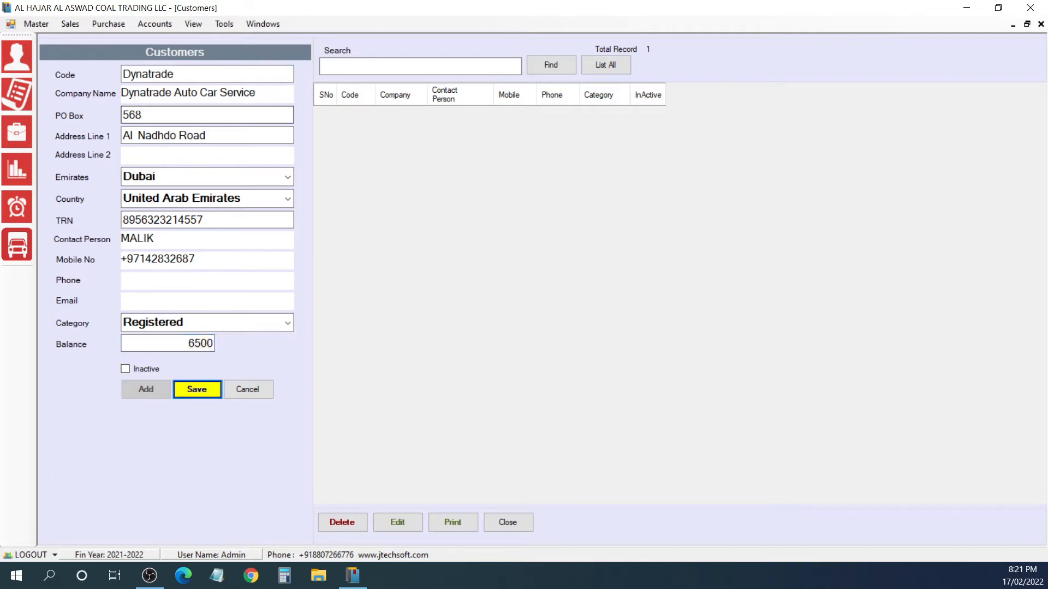
pyautogui.press('Return')
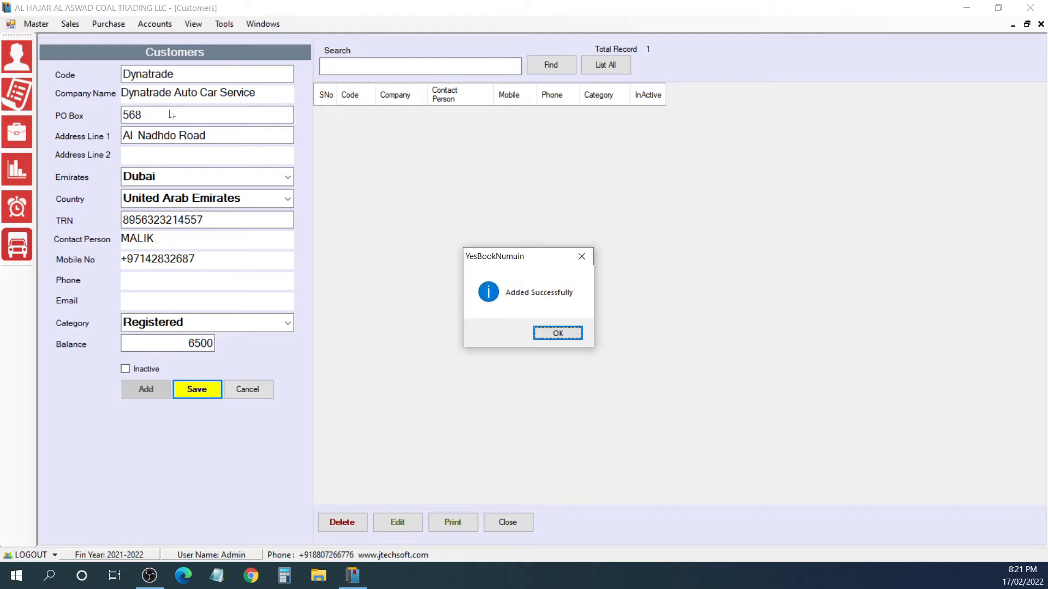
pyautogui.press('Return')
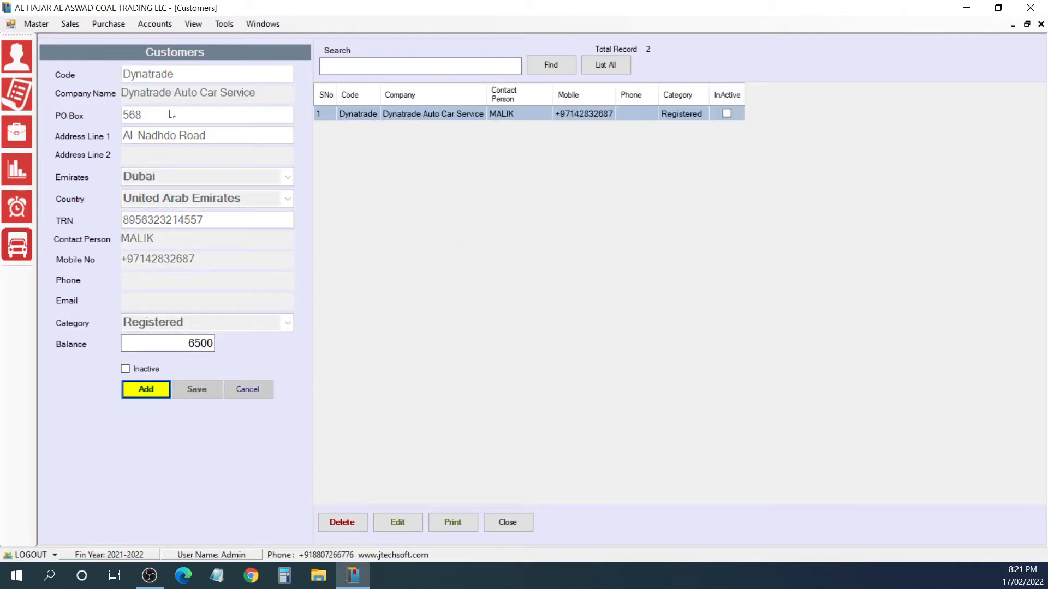
# Step: Start customer ENOC, company Enoc service station, in the emirate of Sharjah, with its address, tax registration number, contact name and mobile number
pyautogui.press('Return')
pyautogui.write('ENOC')
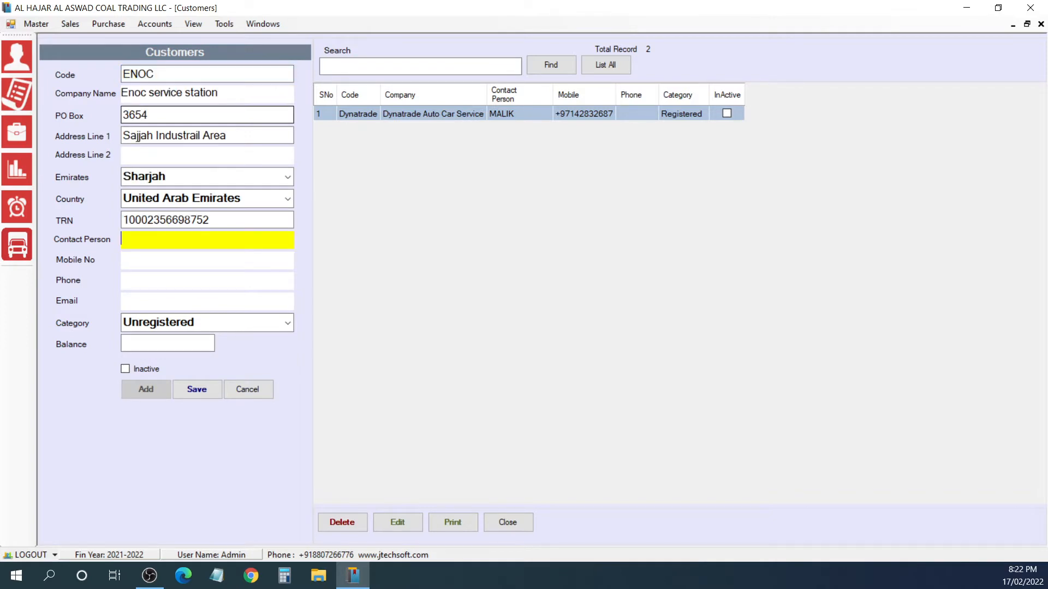
pyautogui.write('Mohamad')
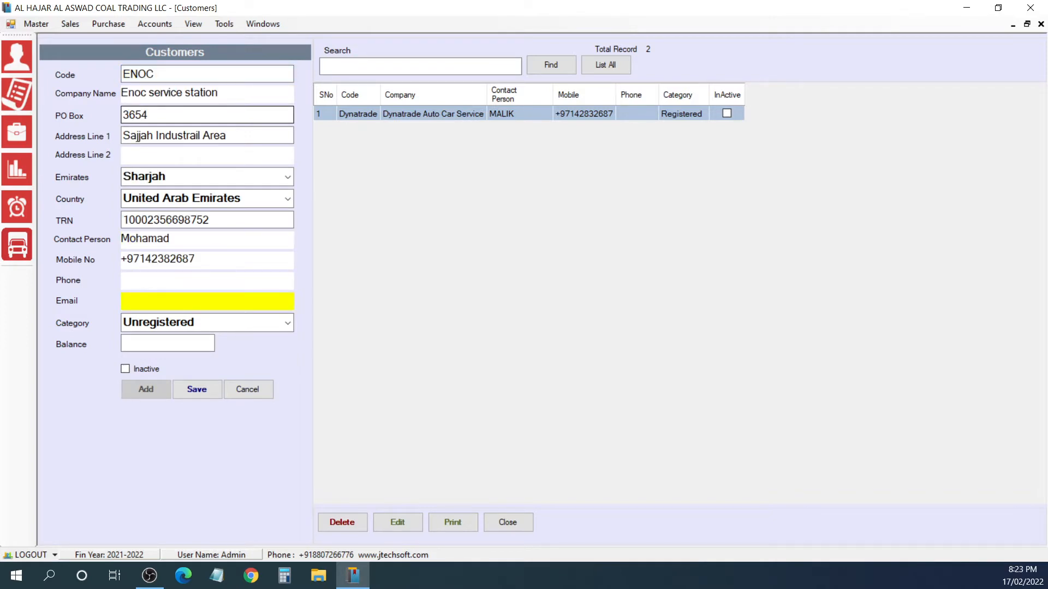
# Step: Set the ENOC customer's category to Registered and balance to 8500, and save the record
pyautogui.press('Tab')
pyautogui.write('R')
pyautogui.press('Tab')
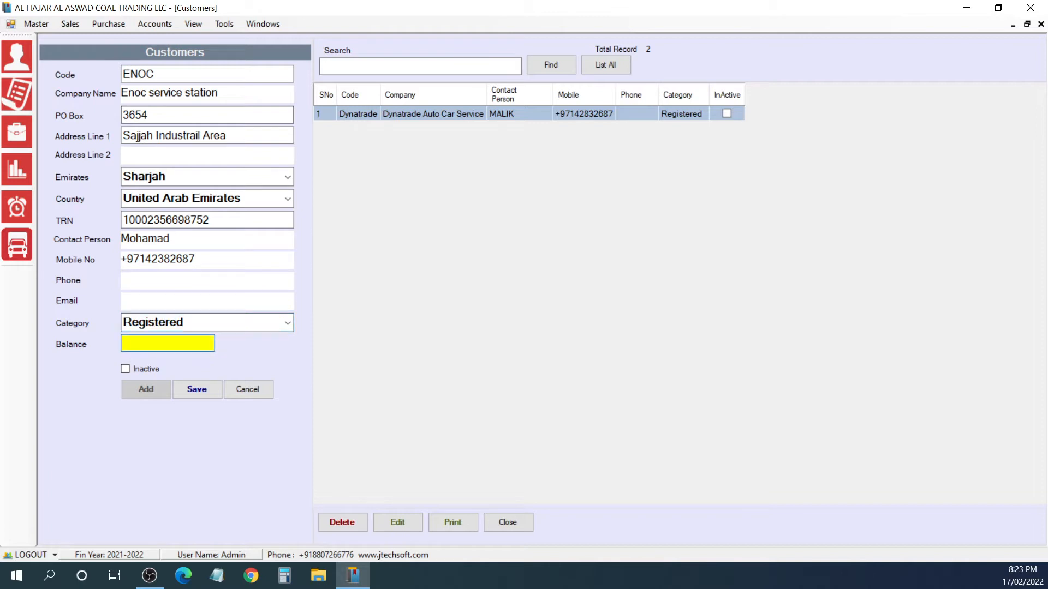
pyautogui.write('1000')
pyautogui.press('BackSpace')
pyautogui.press('BackSpace')
pyautogui.press('BackSpace')
pyautogui.press('BackSpace')
pyautogui.write('8500')
pyautogui.press('Tab')
pyautogui.press('Tab')
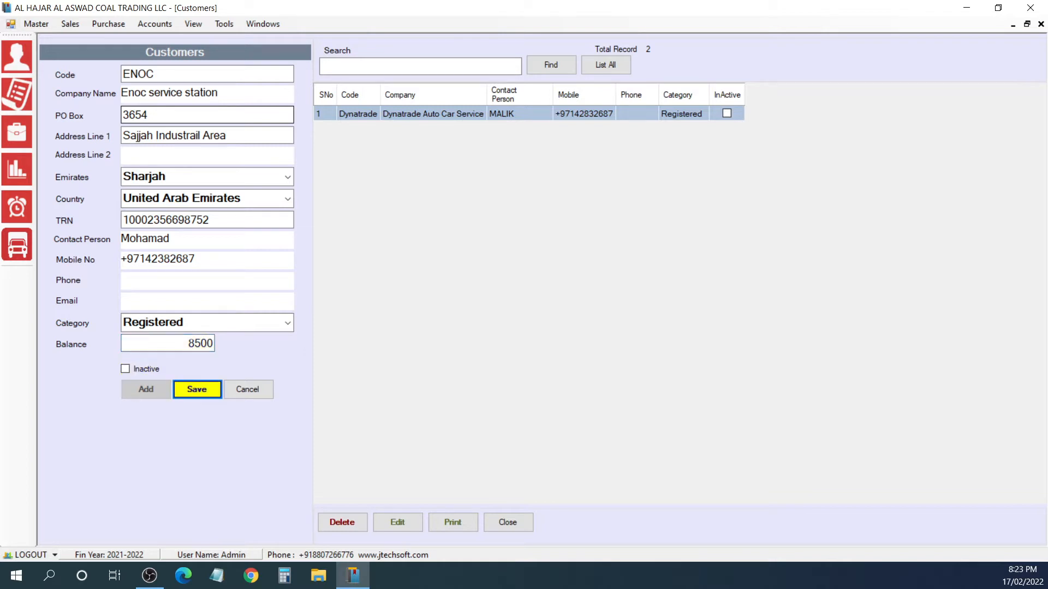
pyautogui.press('Return')
pyautogui.press('Return')
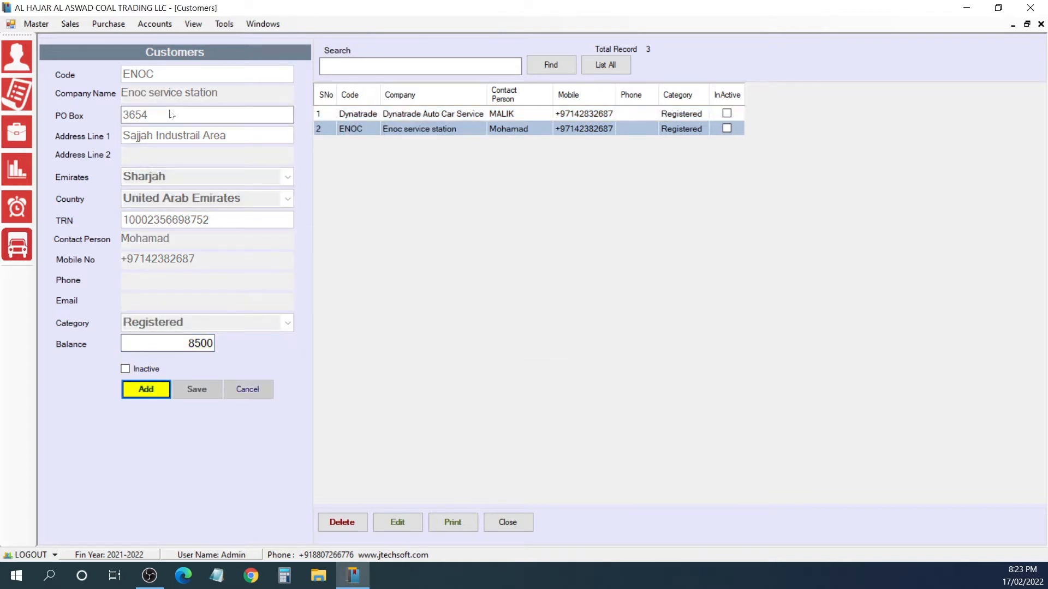
# Step: List all customers and search the list for ENOC
pyautogui.click(606, 64)
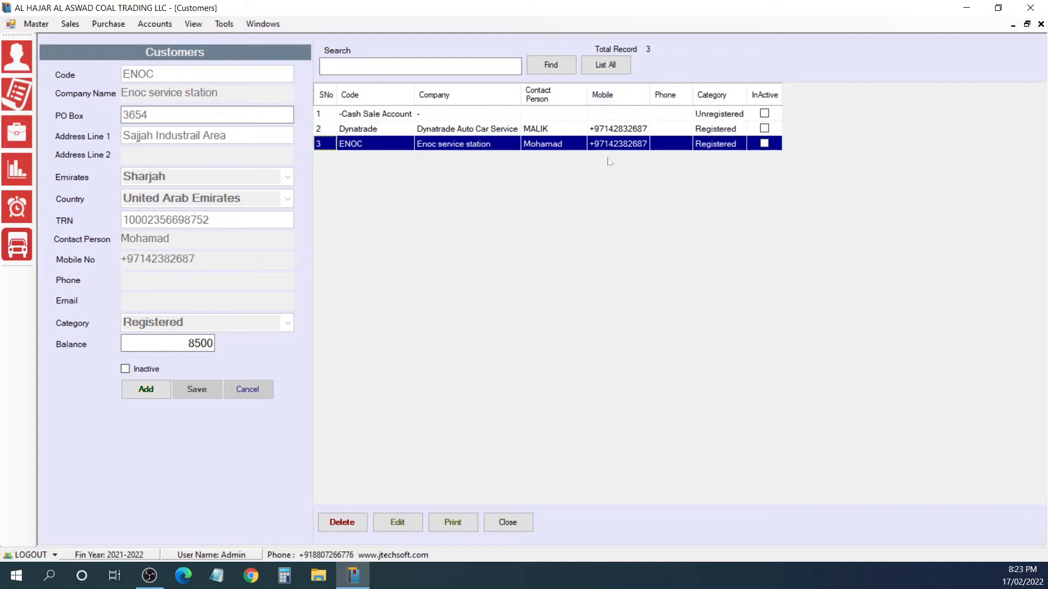
pyautogui.click(391, 66)
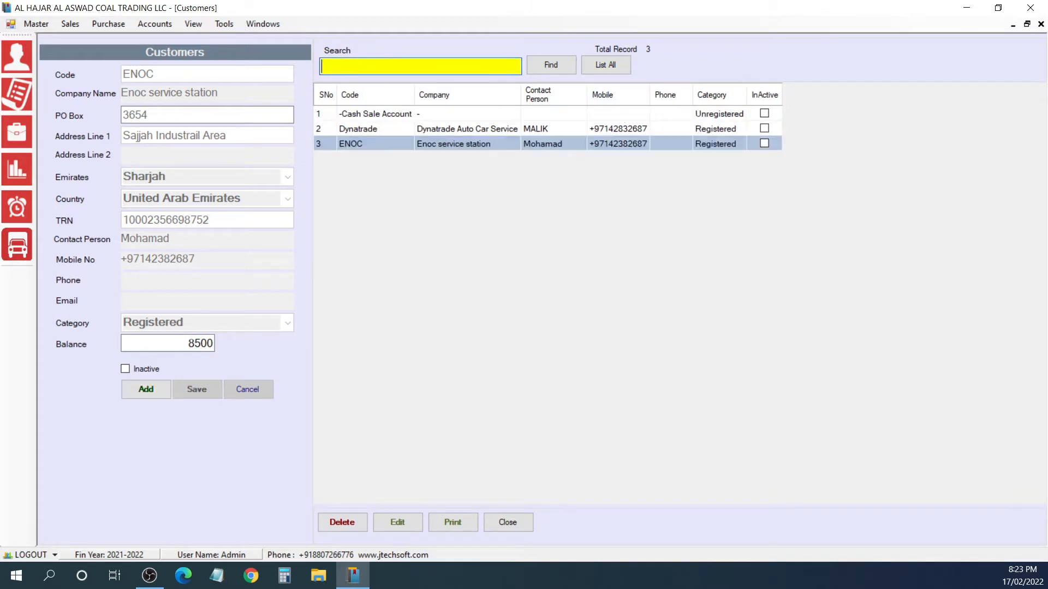
pyautogui.write('E')
pyautogui.click(146, 389)
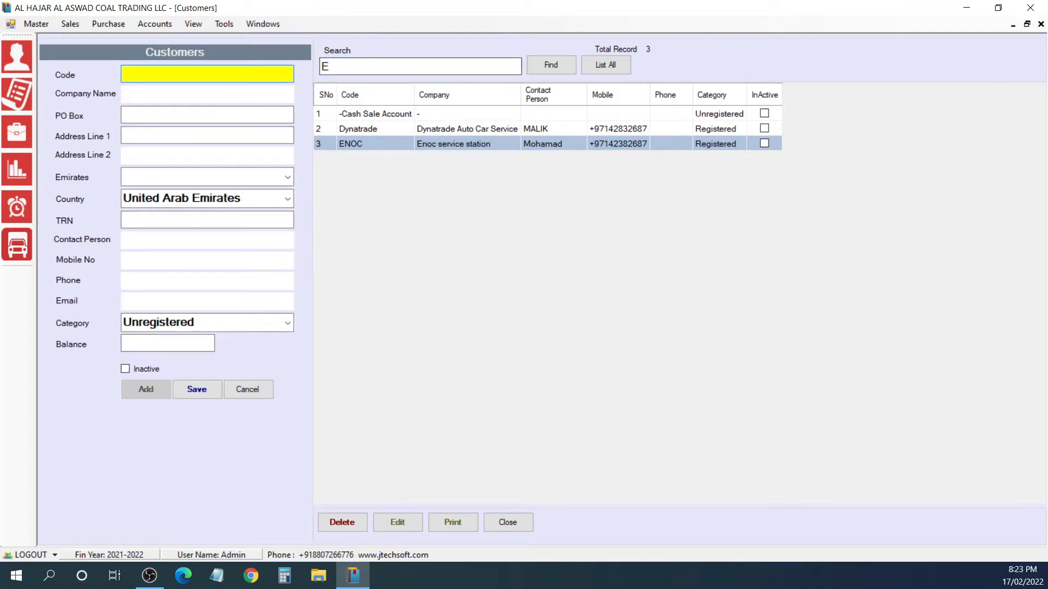
pyautogui.click(390, 66)
pyautogui.write('NOC')
pyautogui.press('Return')
# Step: Close the customers form and refresh the dashboard for 17/01/2022 to 17/02/2022
pyautogui.click(1041, 24)
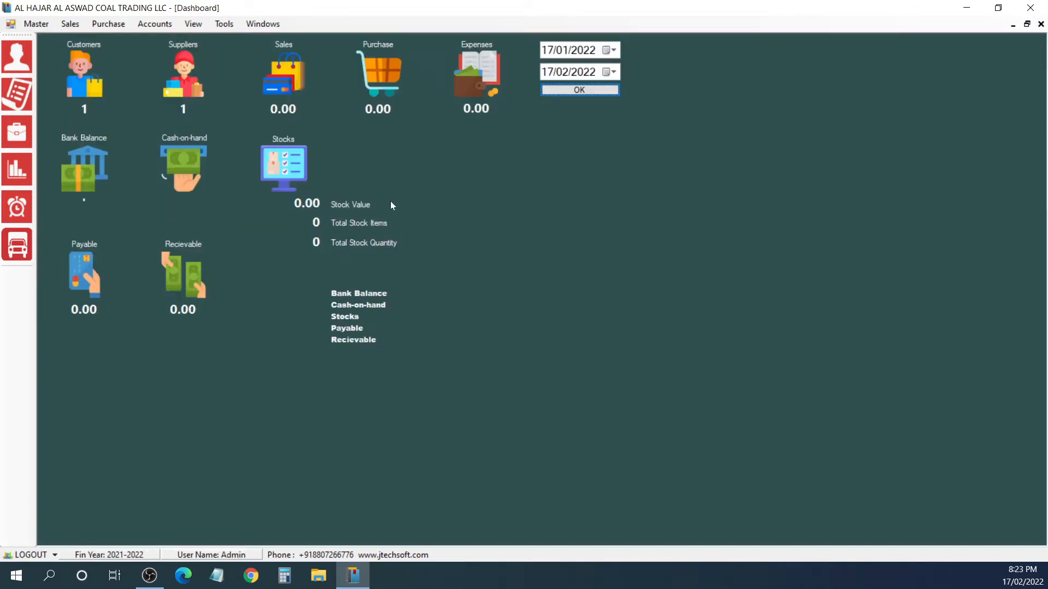
pyautogui.click(548, 91)
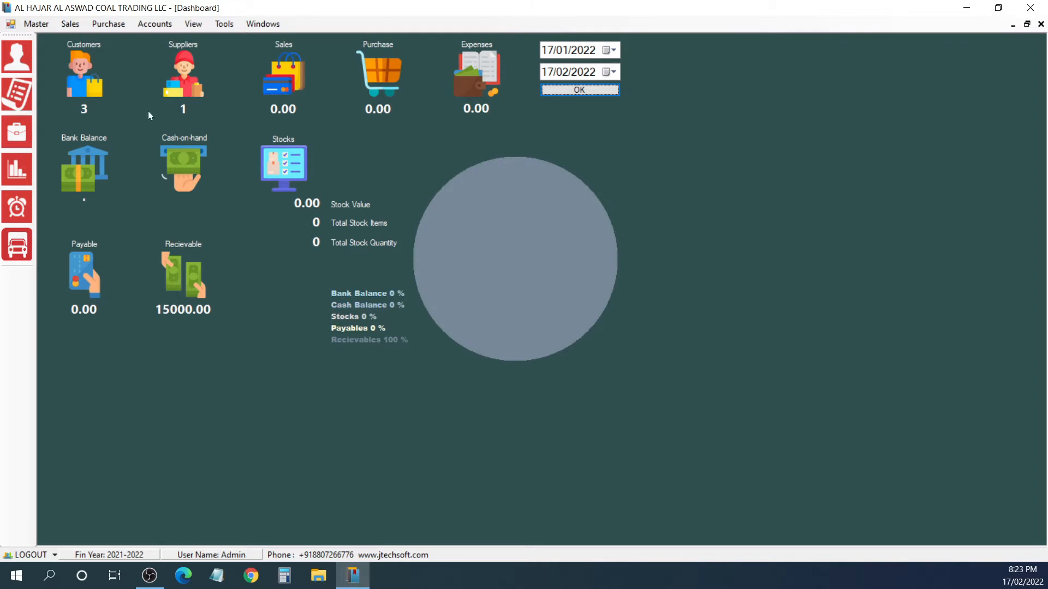
# Step: Open the Dynatrade customer record for editing to review its details, and close the customers form
pyautogui.click(36, 24)
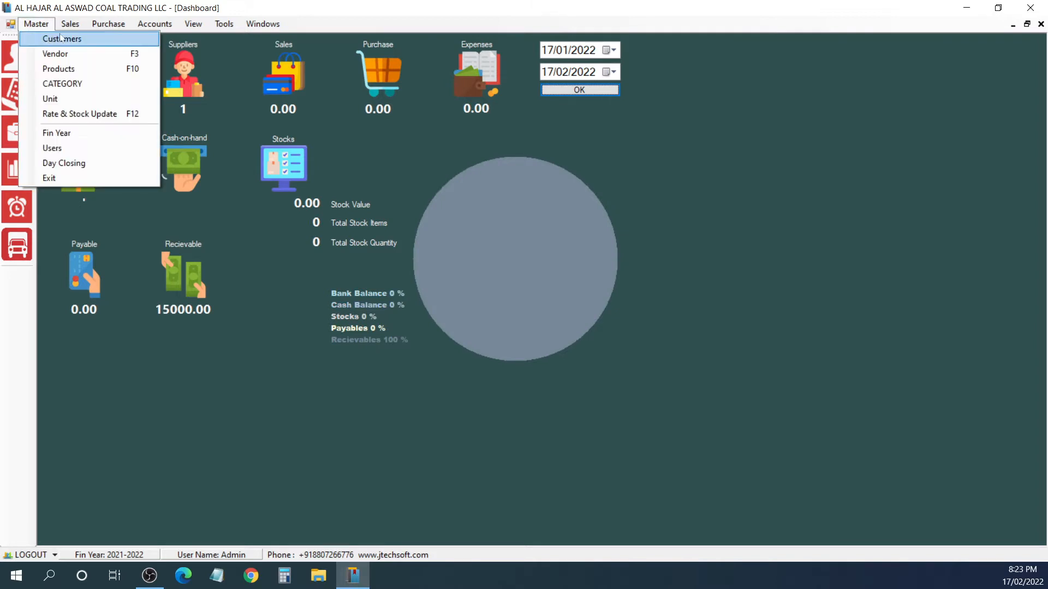
pyautogui.click(58, 37)
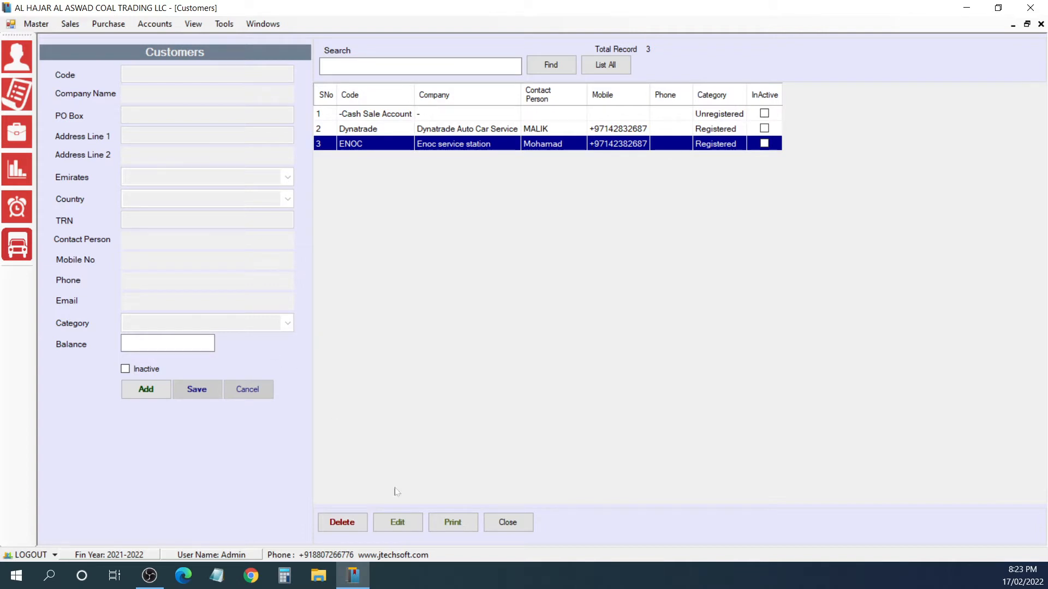
pyautogui.click(411, 131)
pyautogui.click(408, 523)
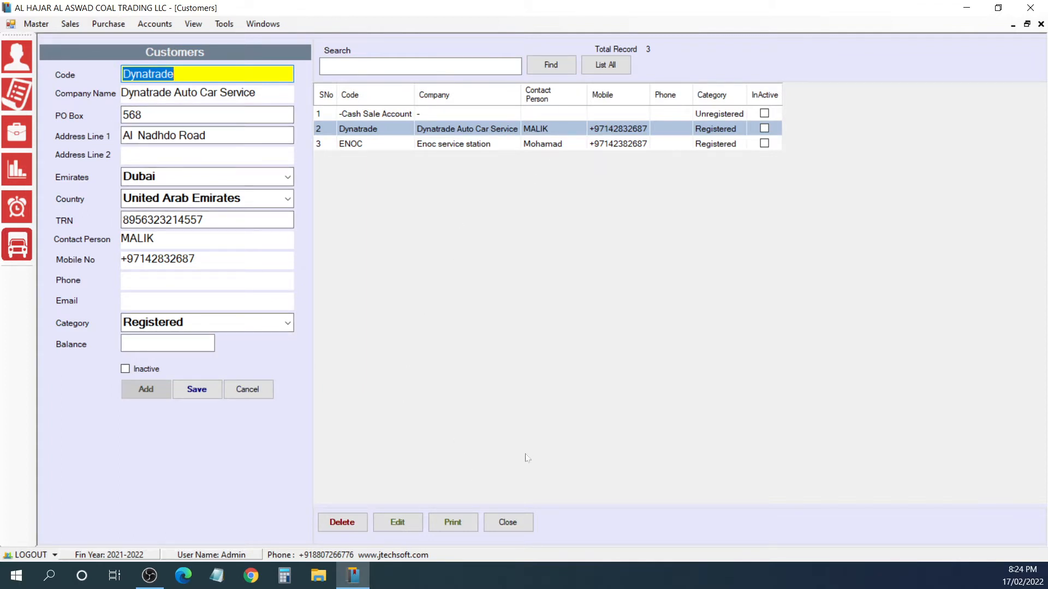
pyautogui.click(1041, 24)
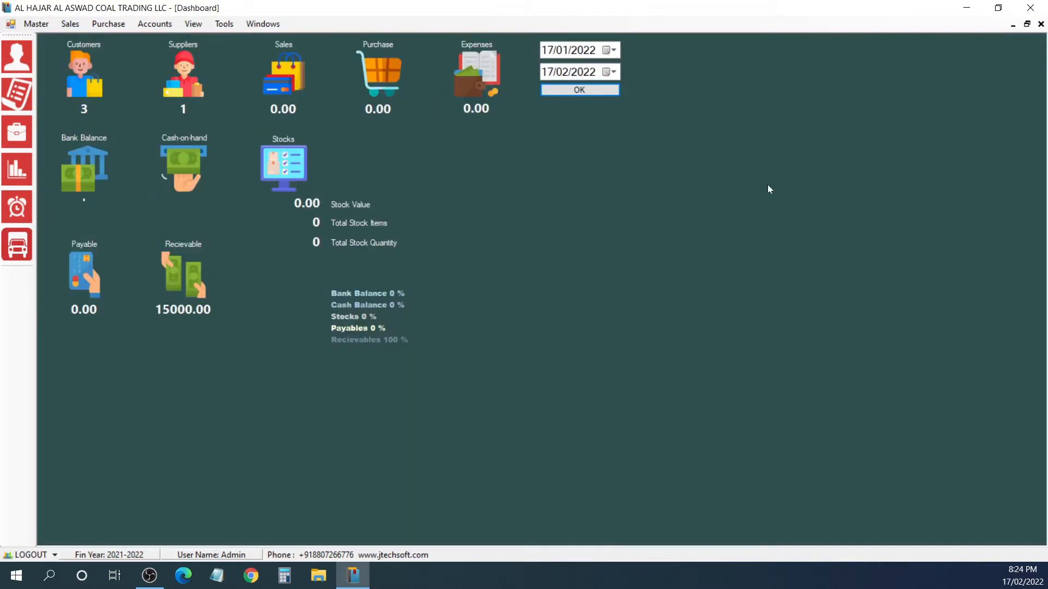
# Step: Start a new supplier record with code AL BARSHA and company name AL BARSHA OIL LLC, and enter its PO box
pyautogui.click(37, 24)
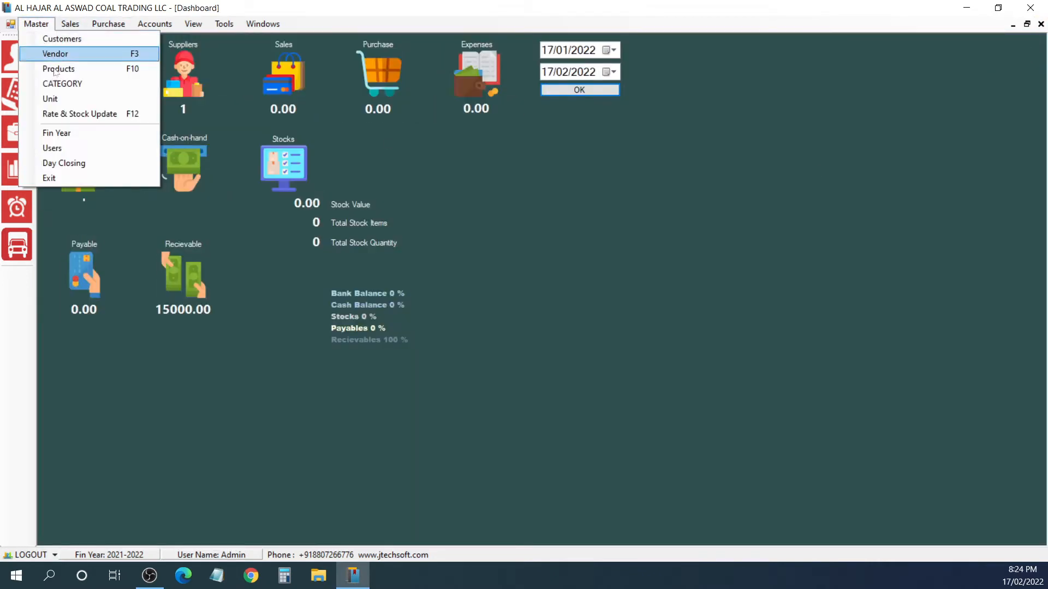
pyautogui.click(63, 54)
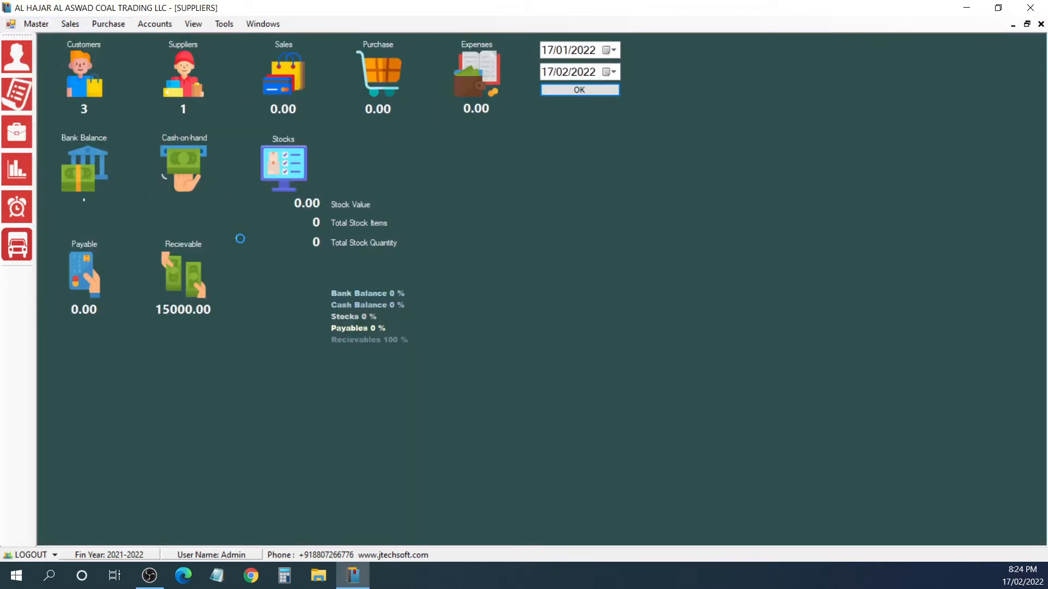
pyautogui.press('Return')
pyautogui.write('AL BASR')
pyautogui.press('BackSpace')
pyautogui.press('BackSpace')
pyautogui.write('RSHA')
pyautogui.press('Return')
pyautogui.write('AL BARSHA OIL LLC')
pyautogui.press('Return')
pyautogui.write('565')
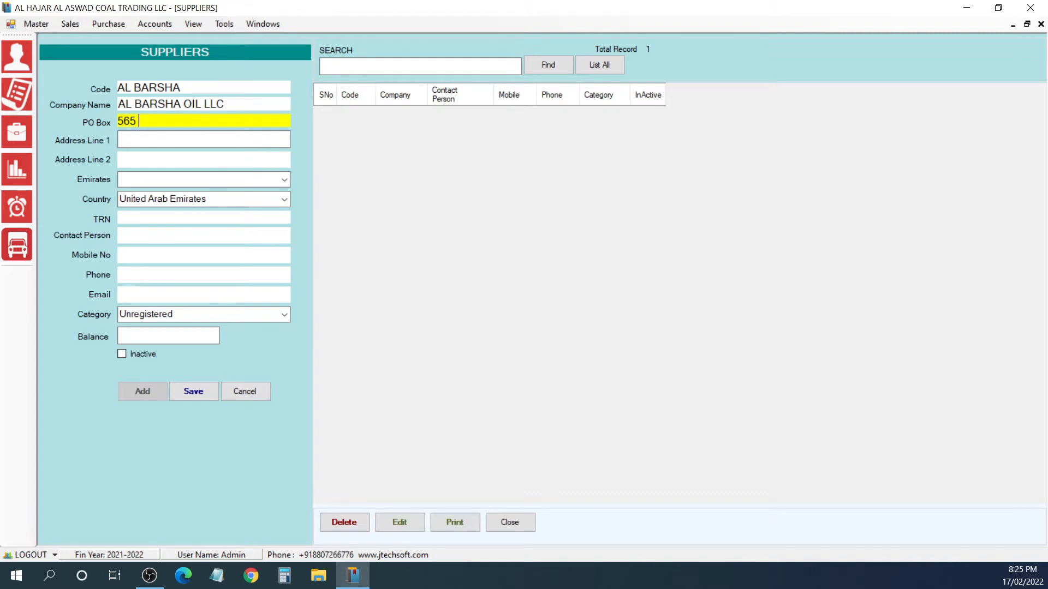
# Step: Complete the supplier's address, emirate Sharjah, tax registration number, contact name, mobile number, category Registered and balance 5000, and save the record
pyautogui.press('Return')
pyautogui.write('SAJJAH INDUSTRIAL AREA')
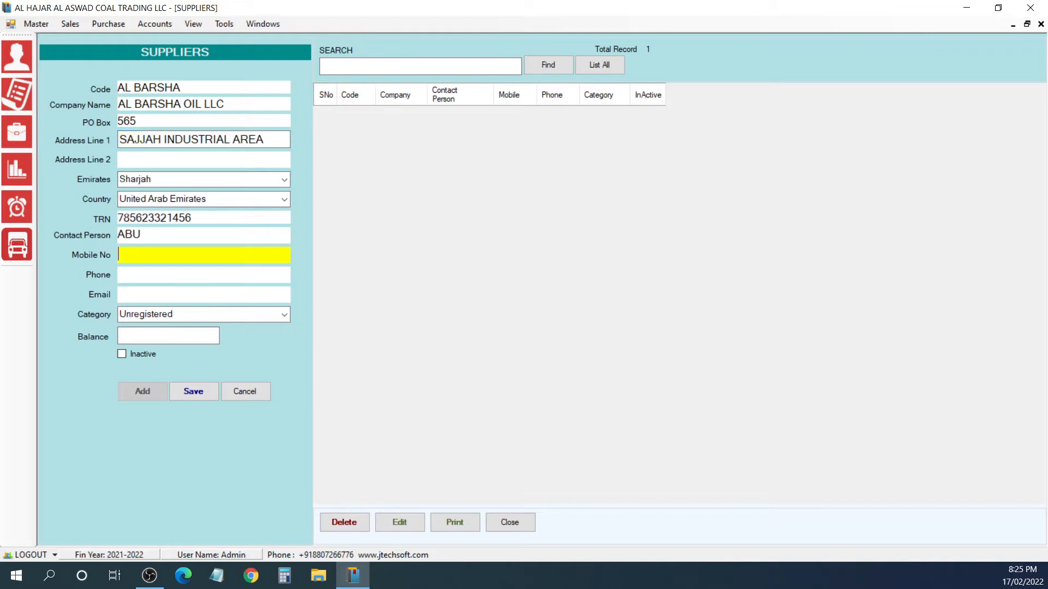
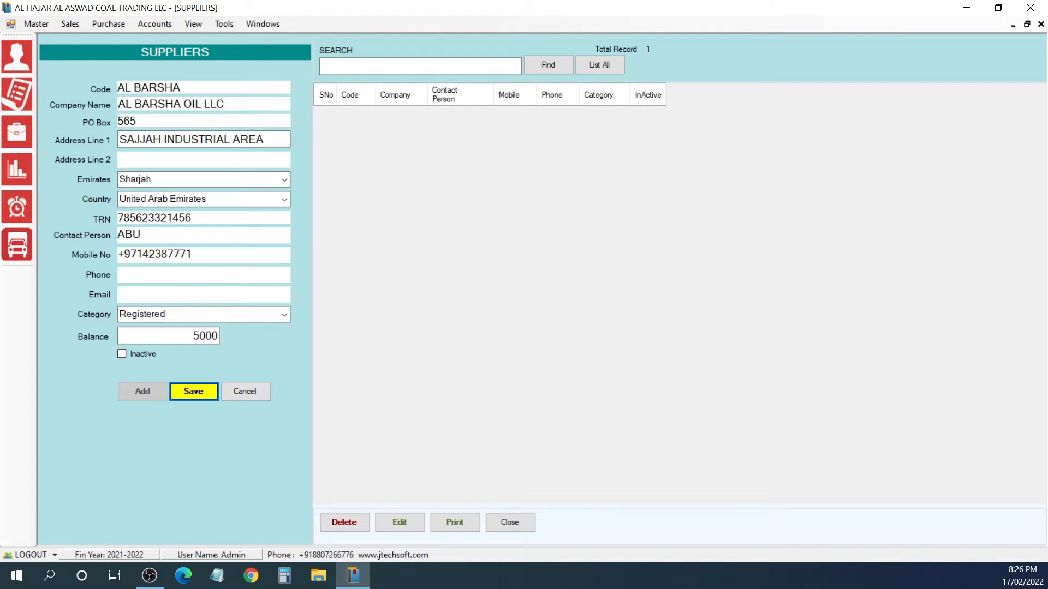
pyautogui.press('Return')
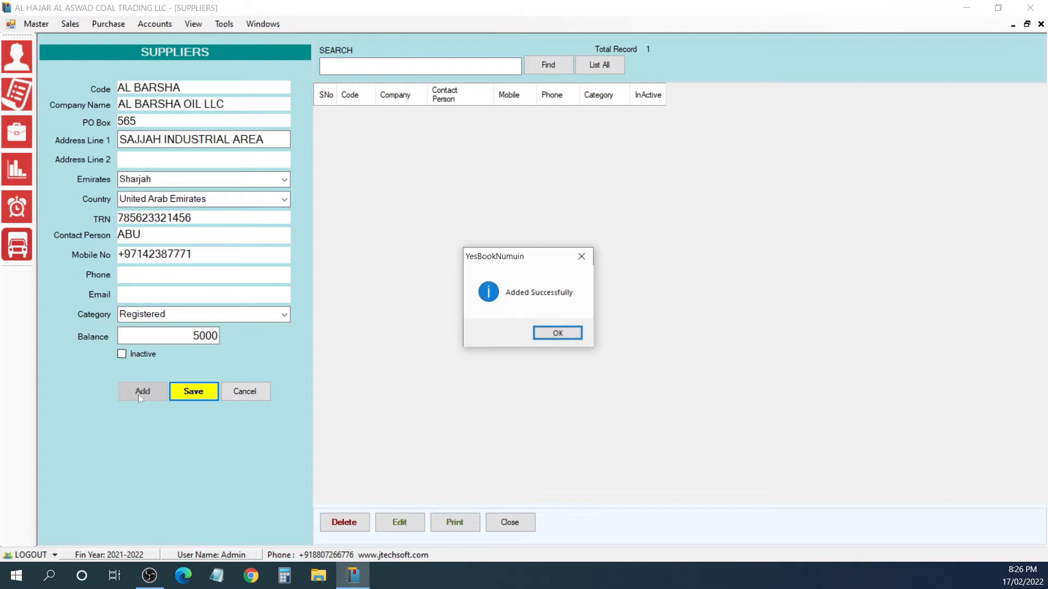
pyautogui.press('Return')
# Step: Add and save Registered supplier RAS AL KNOR, company RAS AL KNOR LLC, emirate Dubai, with its address and tax registration number, and list all suppliers
pyautogui.click(139, 393)
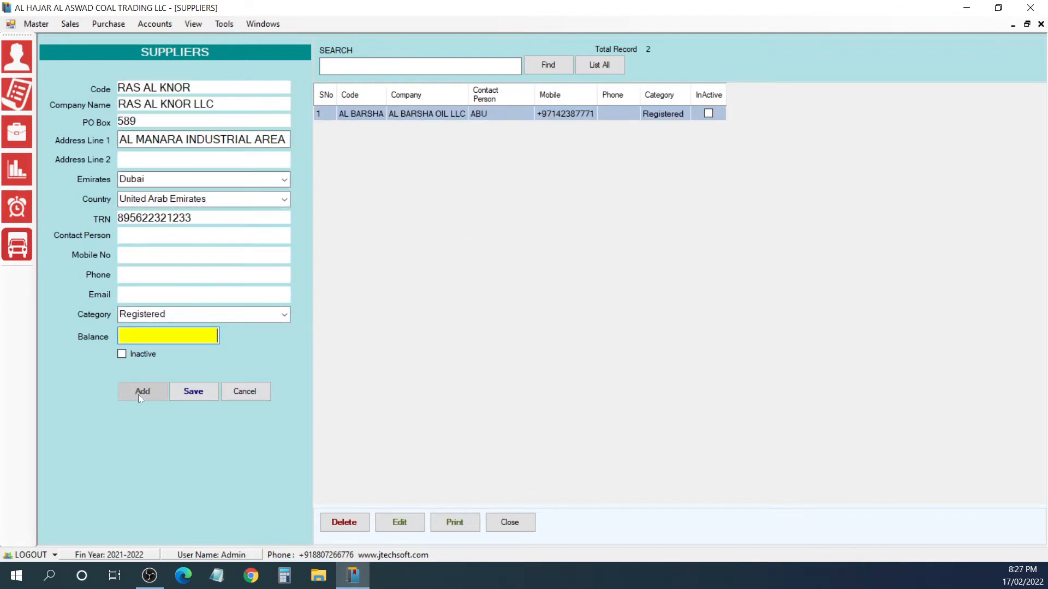
pyautogui.press('Tab')
pyautogui.press('Tab')
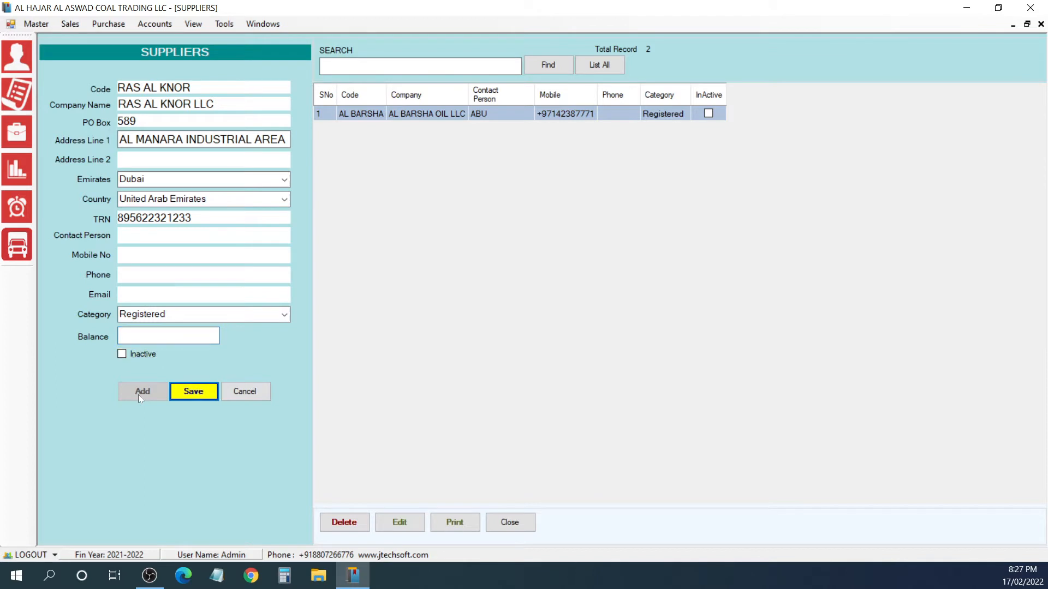
pyautogui.press('Return')
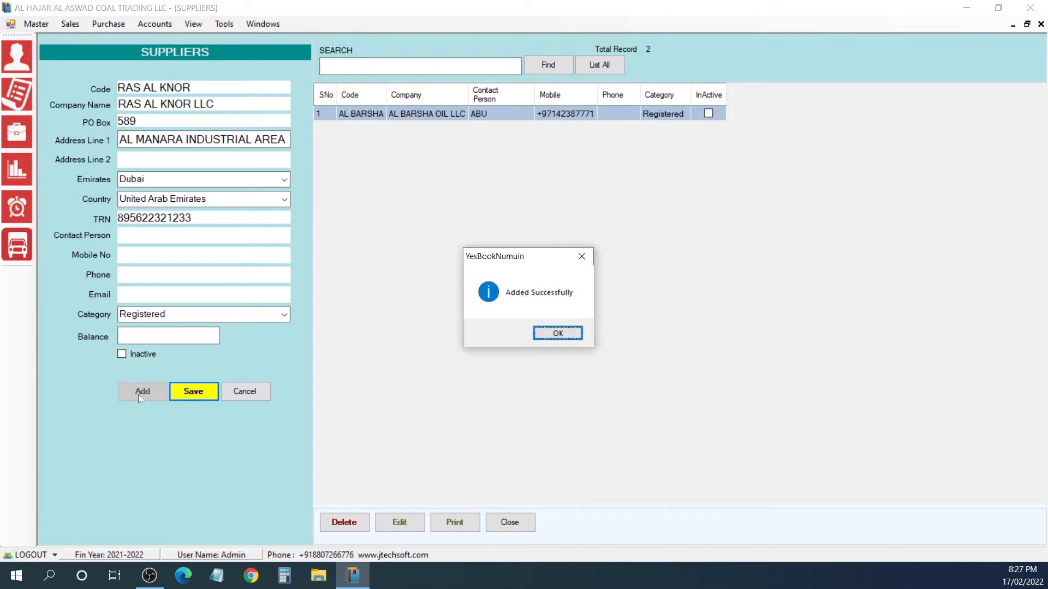
pyautogui.press('Return')
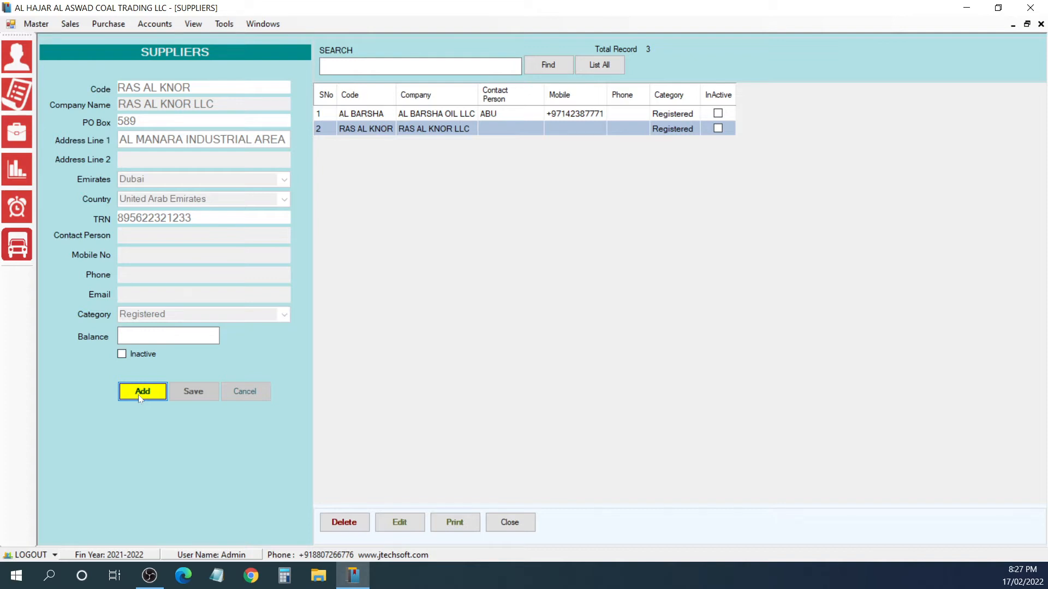
pyautogui.click(599, 64)
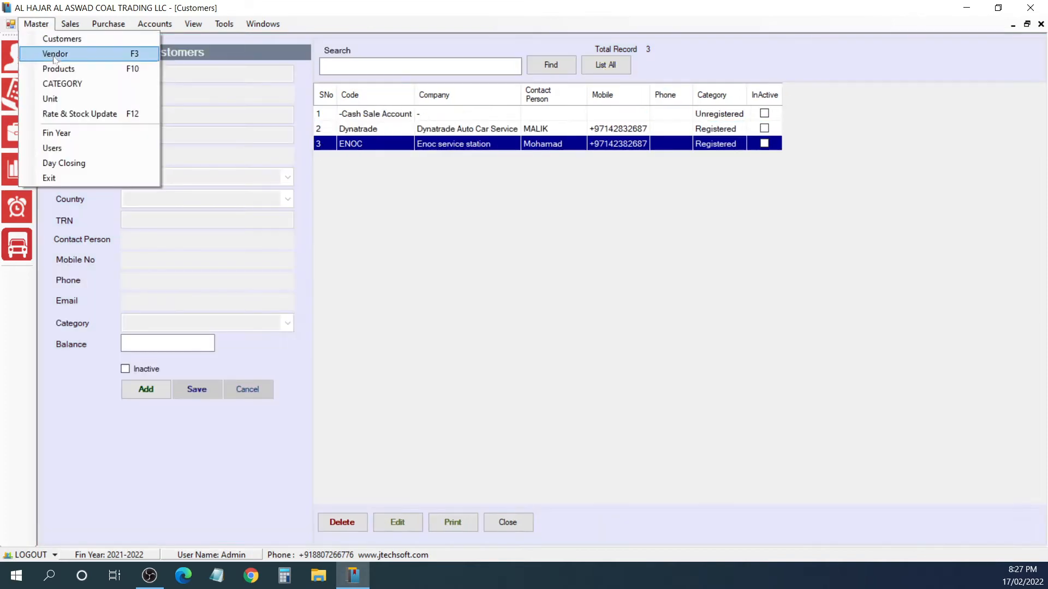
# Step: In the product master, start a new product with item code and bar code 5W30, named MOPAR ENGINE OIL 5W30 1 LITER
pyautogui.click(55, 66)
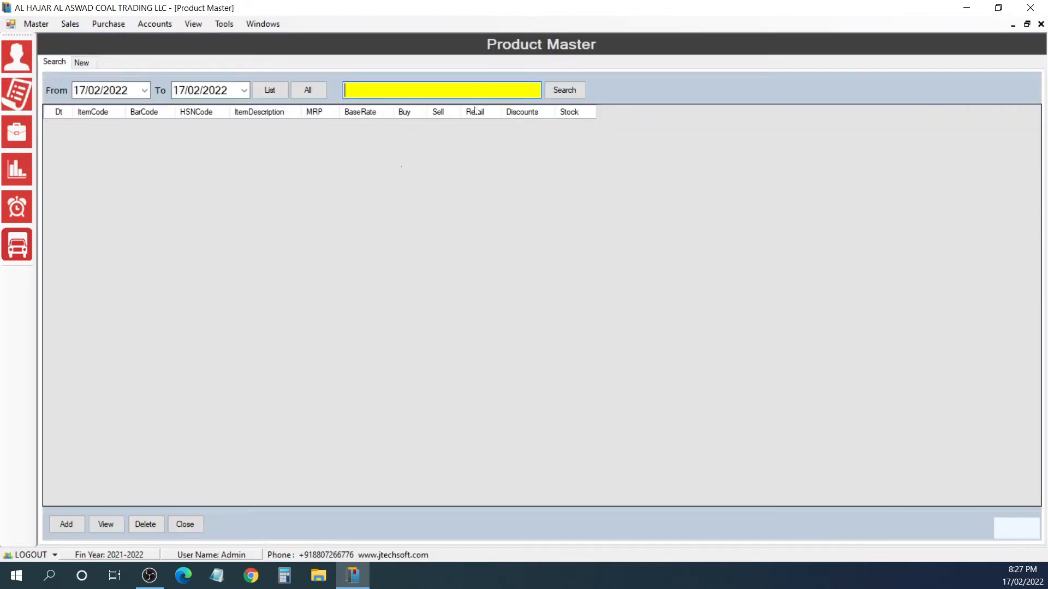
pyautogui.click(307, 92)
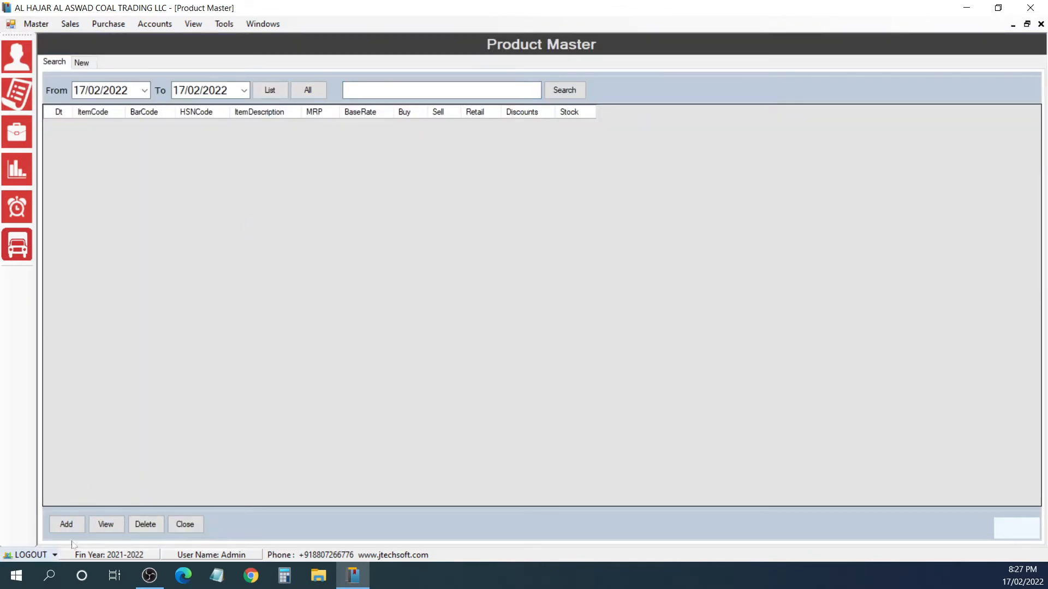
pyautogui.click(66, 525)
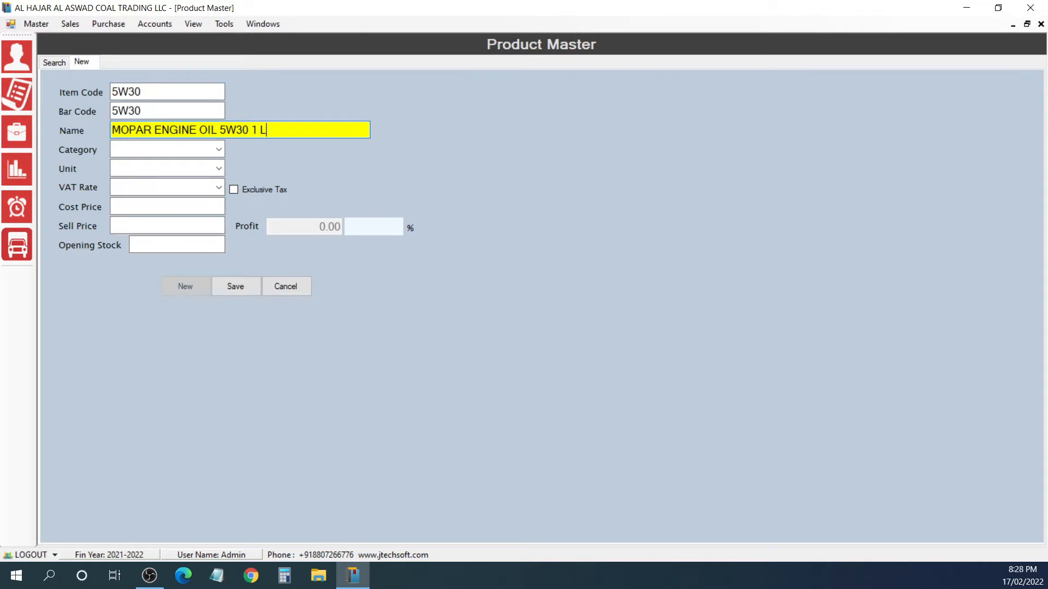
pyautogui.write('ITER')
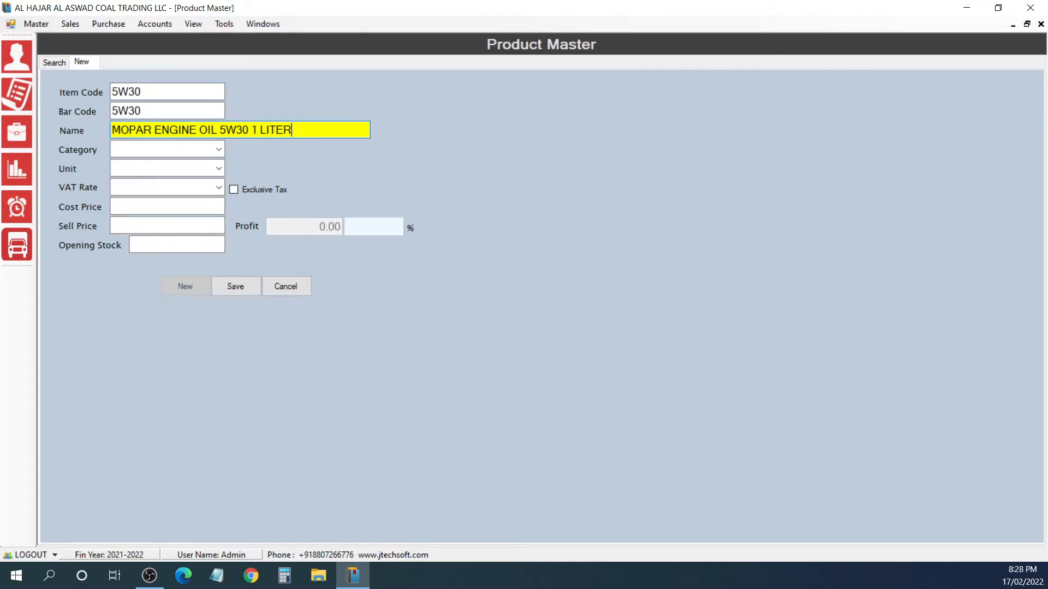
pyautogui.press('Return')
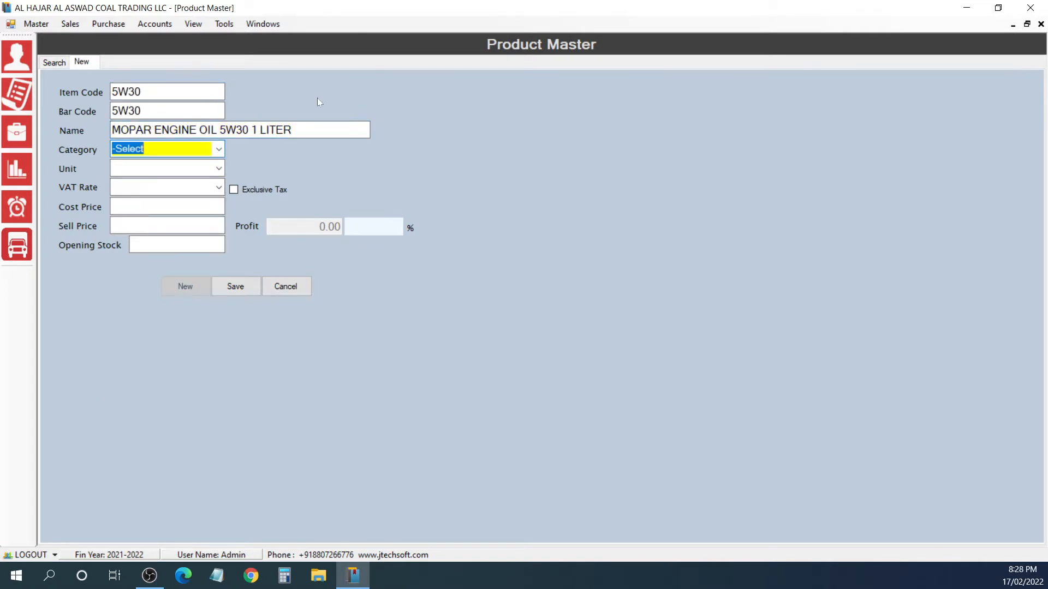
# Step: Accept the default category for the Mopar engine oil and set its unit to NOS and VAT rate to 5.000
pyautogui.press('Return')
pyautogui.write('LI')
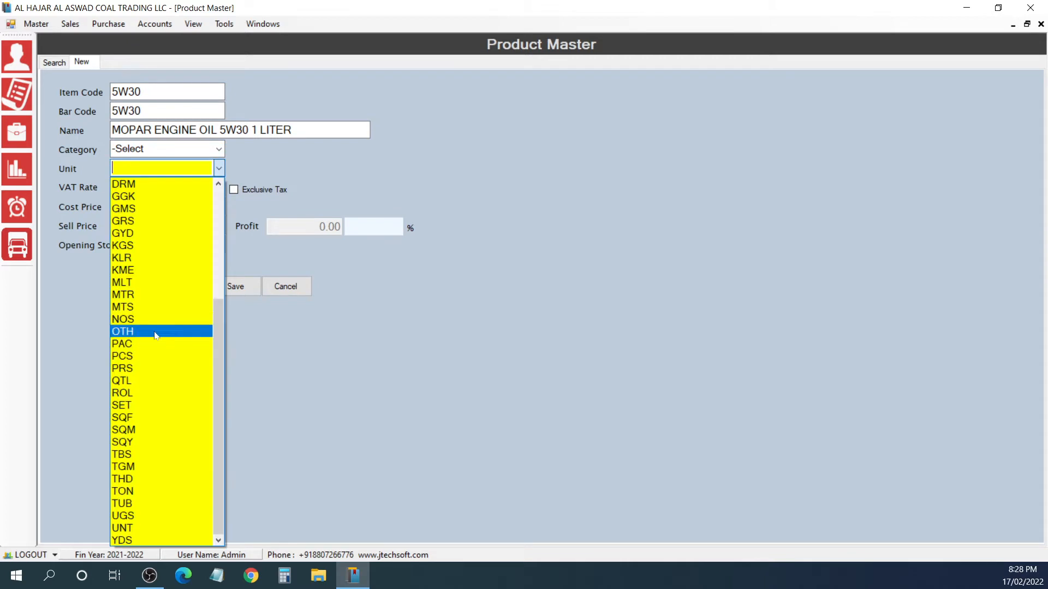
pyautogui.click(143, 321)
pyautogui.press('Return')
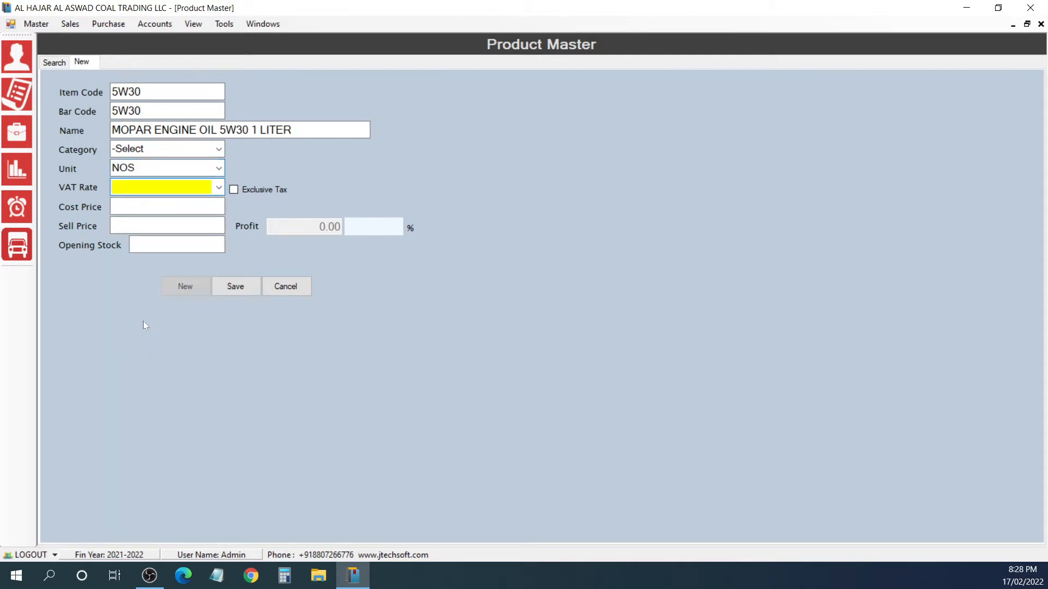
pyautogui.write('5.000')
pyautogui.press('Return')
pyautogui.press('Return')
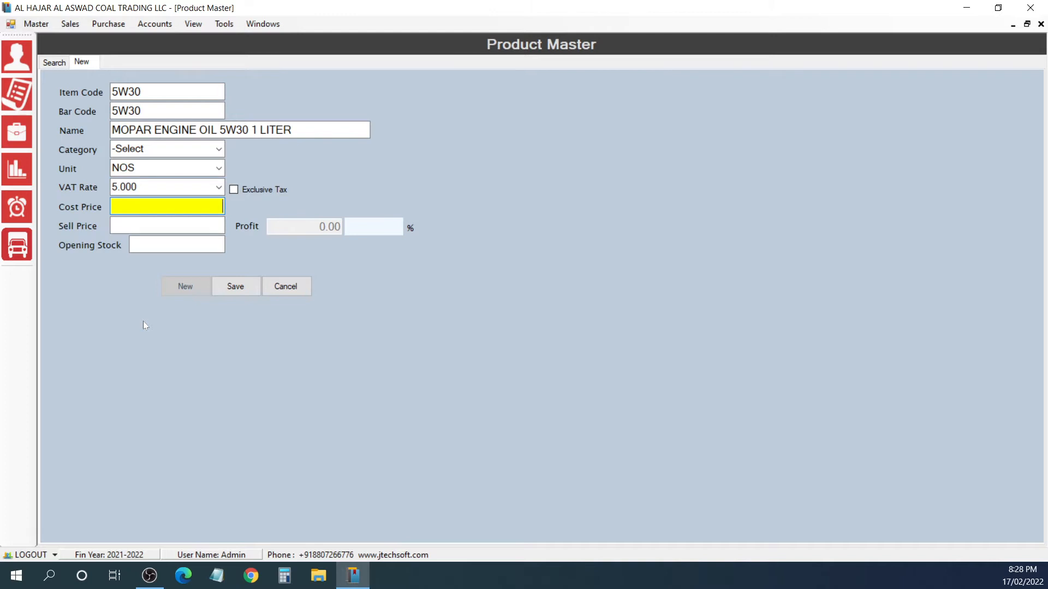
# Step: Set the Mopar oil's cost price to 4.8, sell price to 6 and opening stock to 25, and save the product
pyautogui.write('4.8')
pyautogui.press('Return')
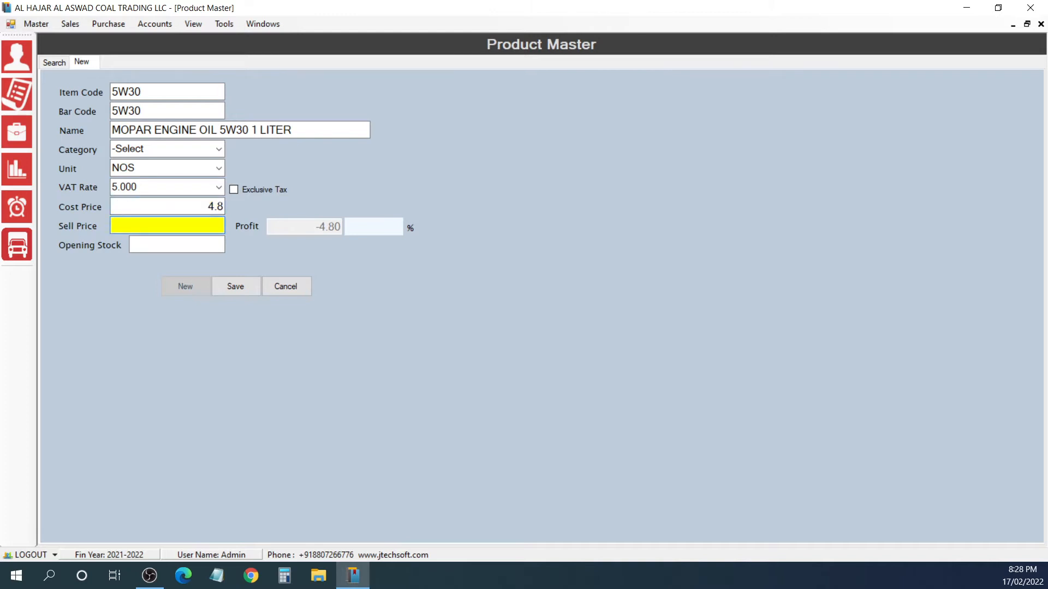
pyautogui.write('6')
pyautogui.press('Return')
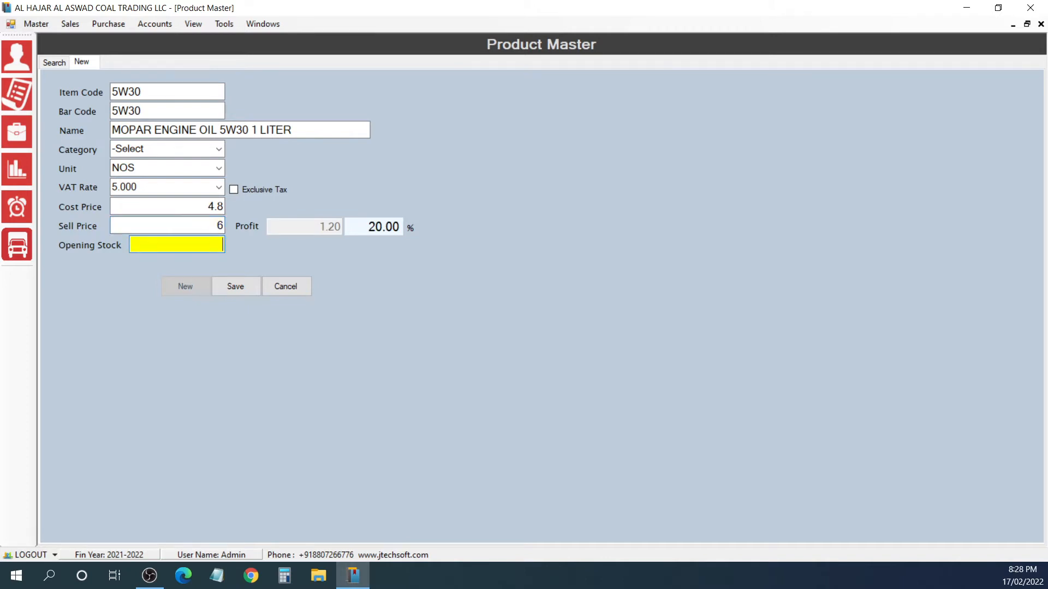
pyautogui.write('25')
pyautogui.press('Return')
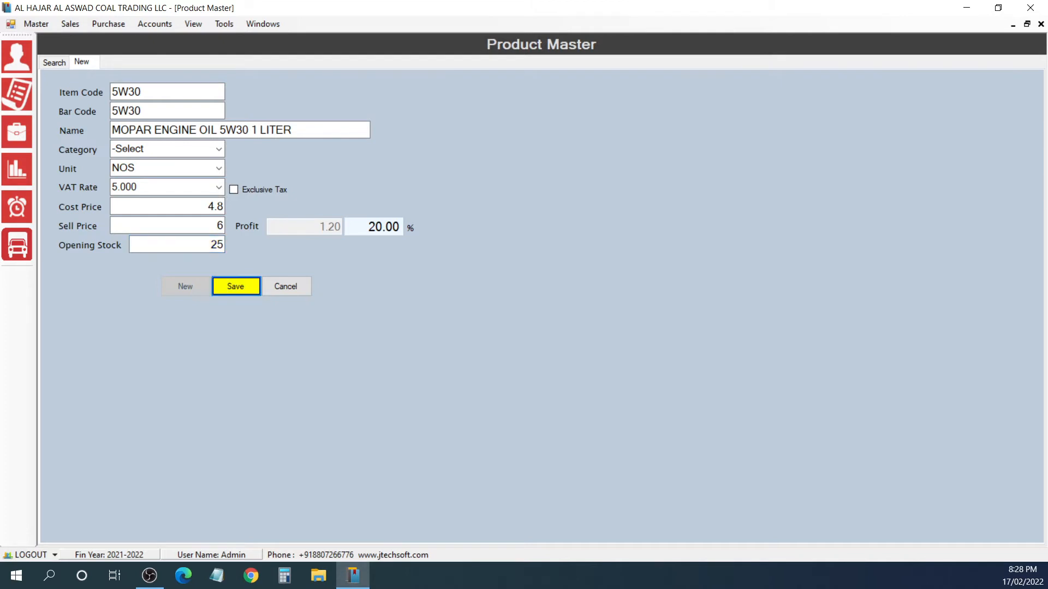
pyautogui.press('Return')
# Step: Start another new product record with item code and bar code C5W30
pyautogui.press('Return')
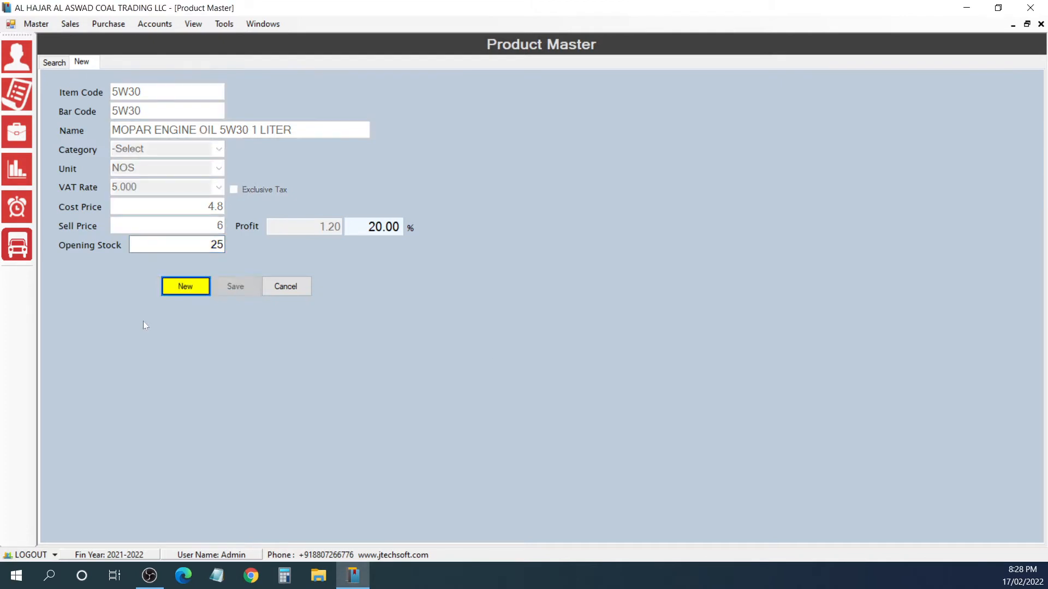
pyautogui.press('Return')
pyautogui.write('CAS')
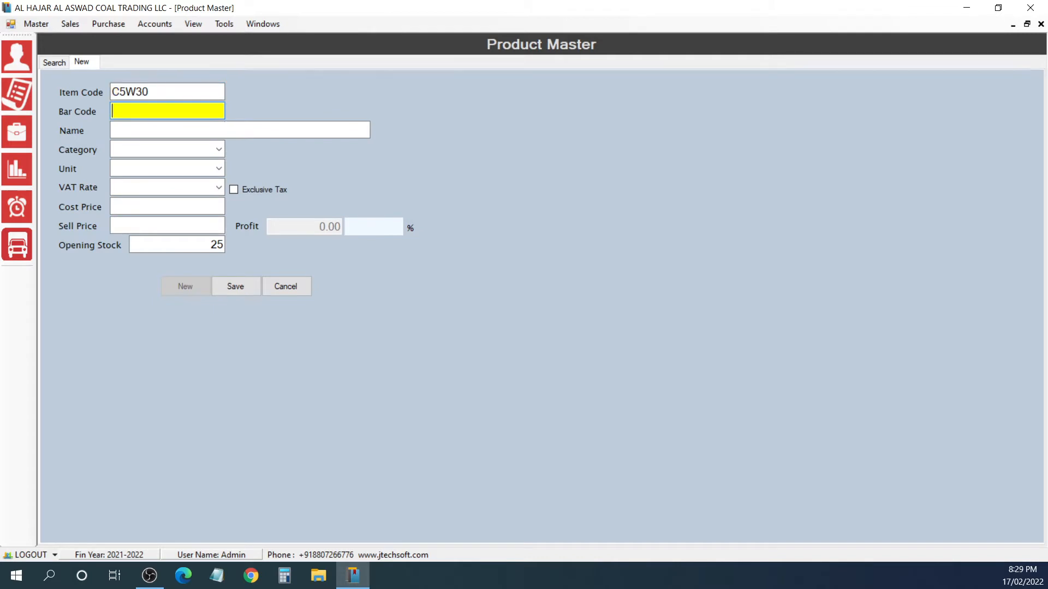
pyautogui.write('C53')
pyautogui.press('BackSpace')
pyautogui.write('3')
pyautogui.press('BackSpace')
pyautogui.write('W30')
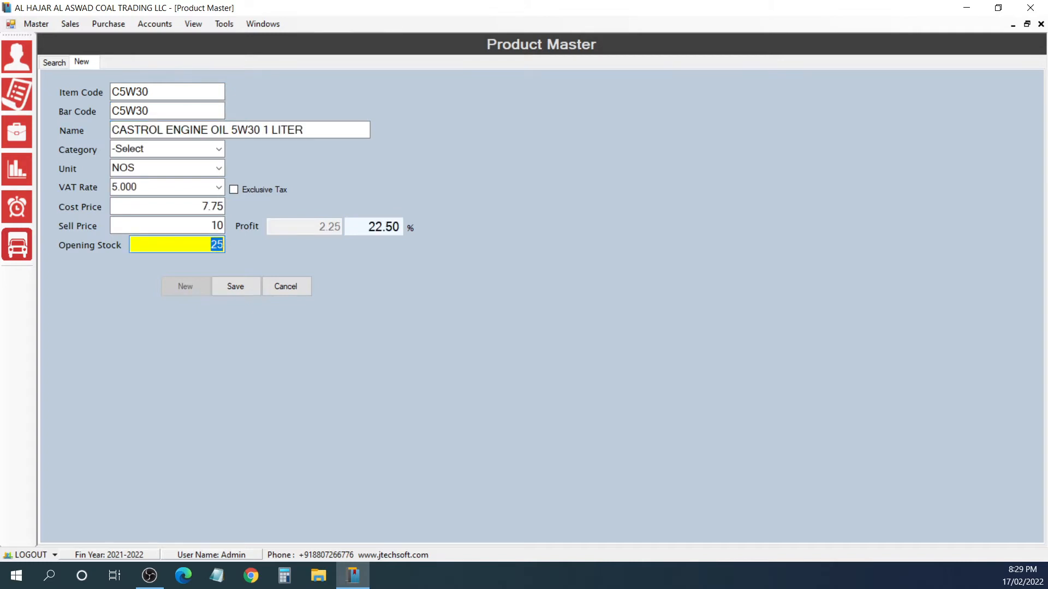
# Step: Set the opening stock of CASTROL ENGINE OIL 5W30 1 LITER to 30 and save the product
pyautogui.write('30')
pyautogui.press('Return')
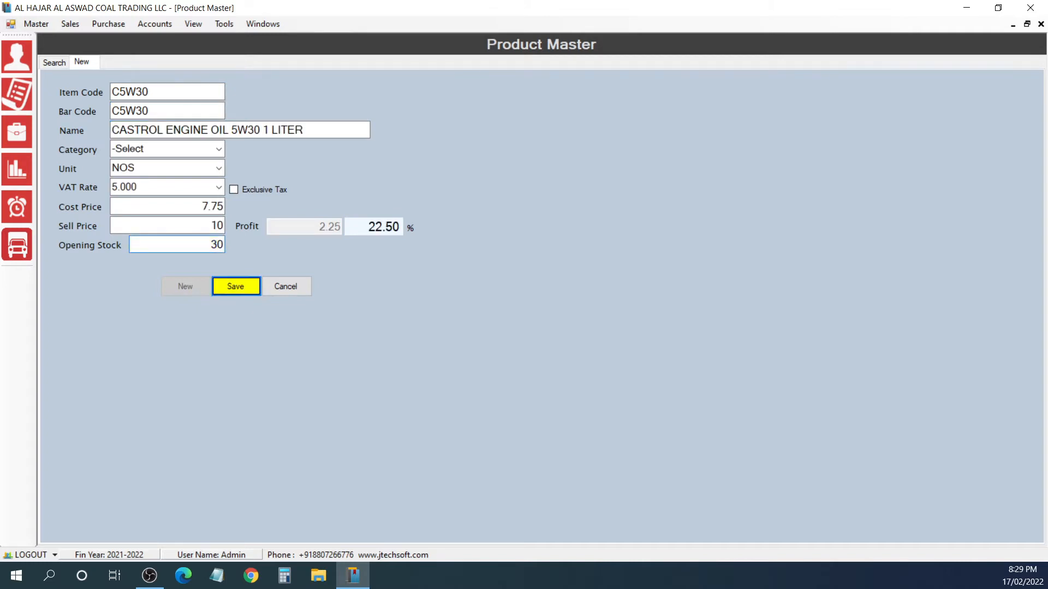
pyautogui.press('Return')
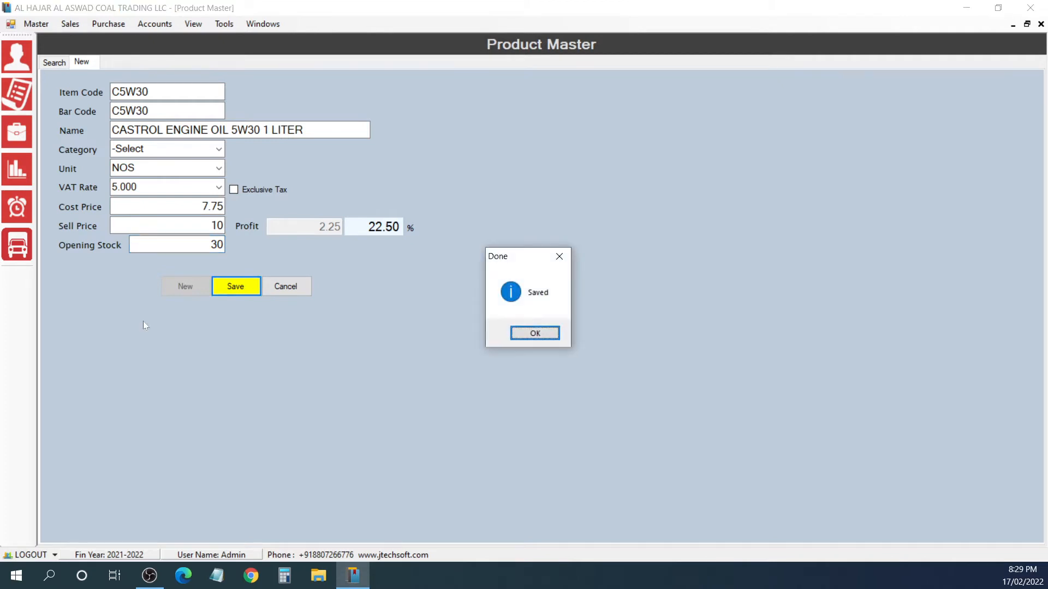
pyautogui.press('Return')
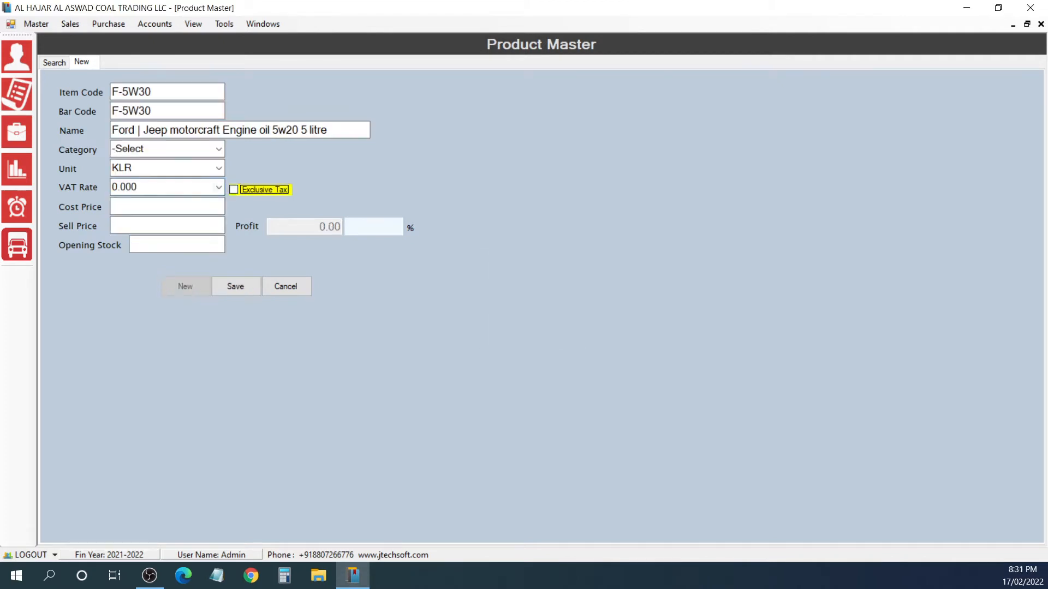
# Step: For product F-5W30, the Ford | Jeep motorcraft engine oil, set the VAT rate to 5.000, cost price to 22 and sell price to 29
pyautogui.hotkey('shift', 'Tab')
pyautogui.write('5')
pyautogui.press('Return')
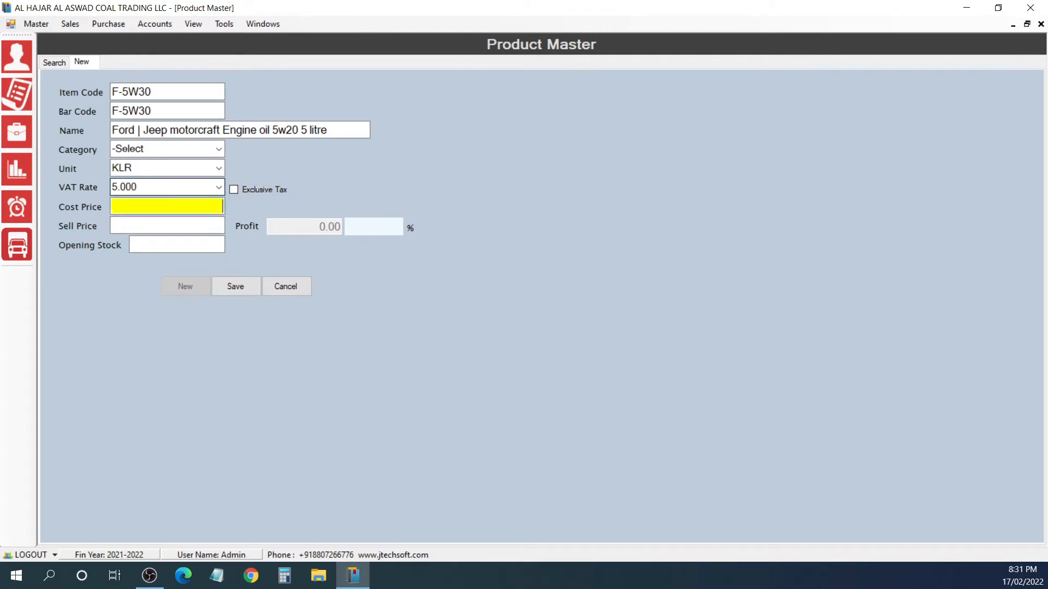
pyautogui.write('22')
pyautogui.press('Return')
pyautogui.write('29')
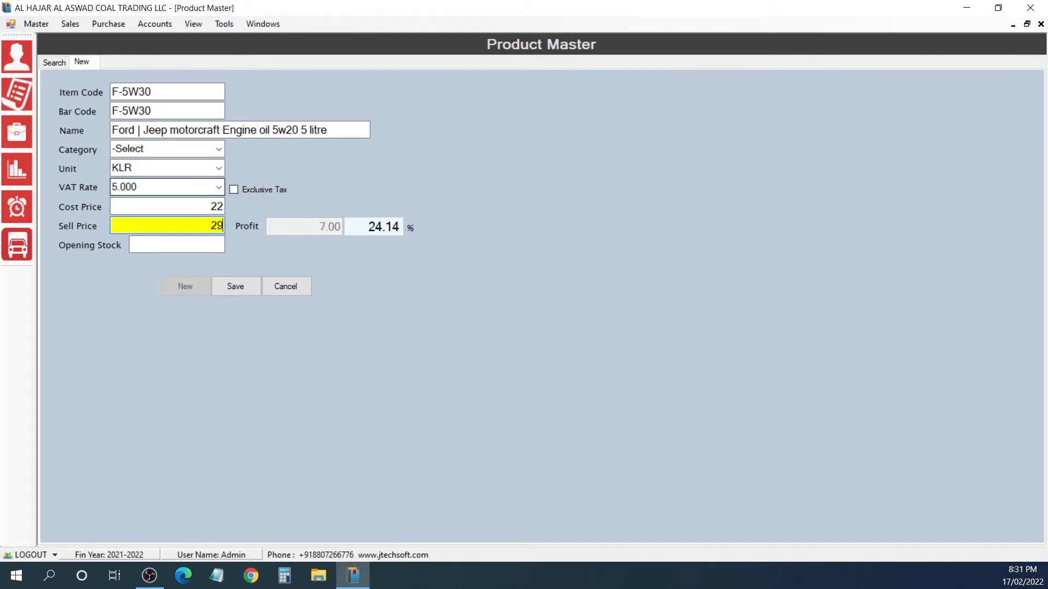
pyautogui.press('Return')
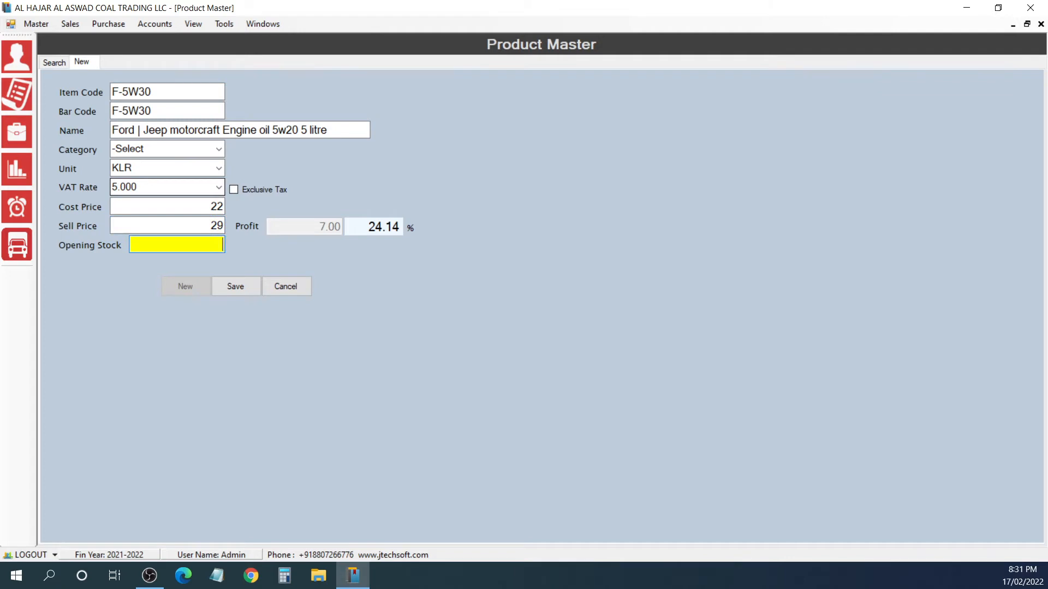
# Step: Set the opening stock of product F-5W30 to 55 and save the record
pyautogui.write('55')
pyautogui.press('Return')
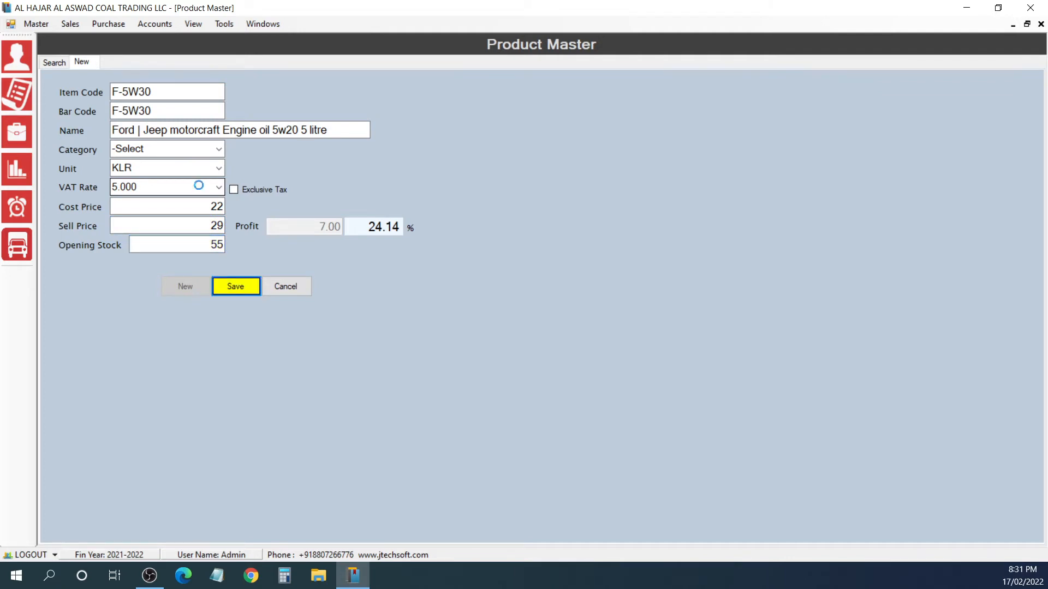
pyautogui.press('Return')
pyautogui.press('Return')
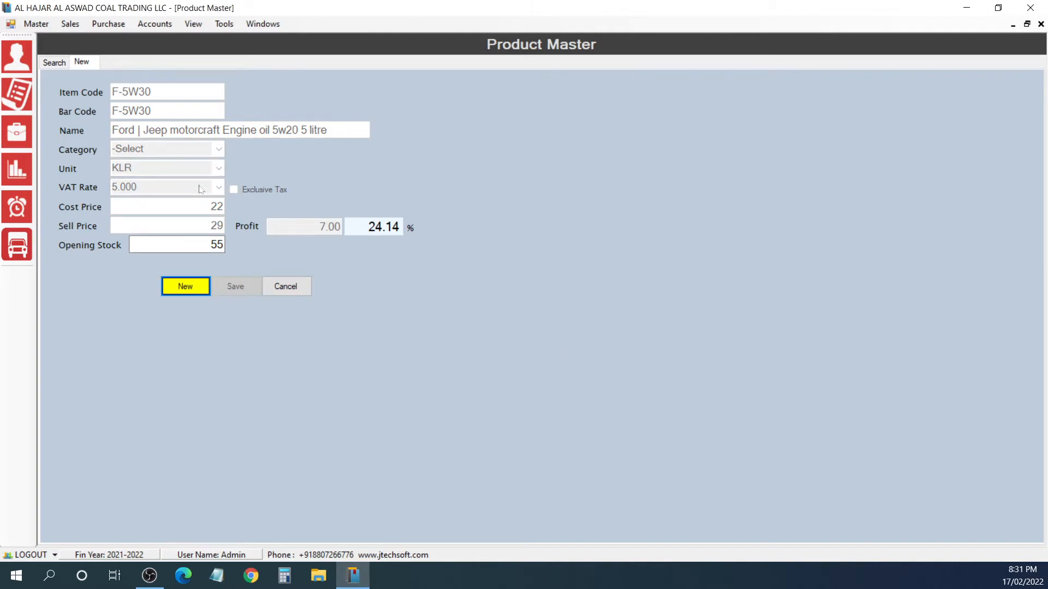
# Step: List all saved products in the product master to review the entries
pyautogui.click(56, 63)
pyautogui.click(74, 64)
pyautogui.click(54, 63)
pyautogui.click(307, 90)
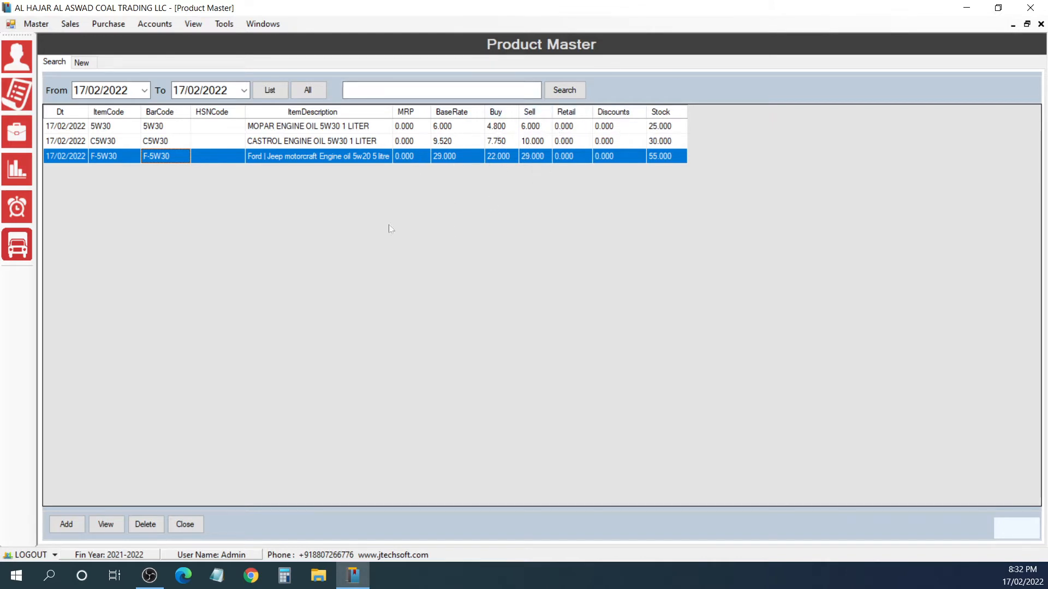
# Step: Add and save product VW-30003, CONDENSER FOR VOLKSWAGON GTI MK7, unit NOS, VAT 5.000, cost 75, sell price 92, opening stock 10, and return to the product list
pyautogui.click(66, 524)
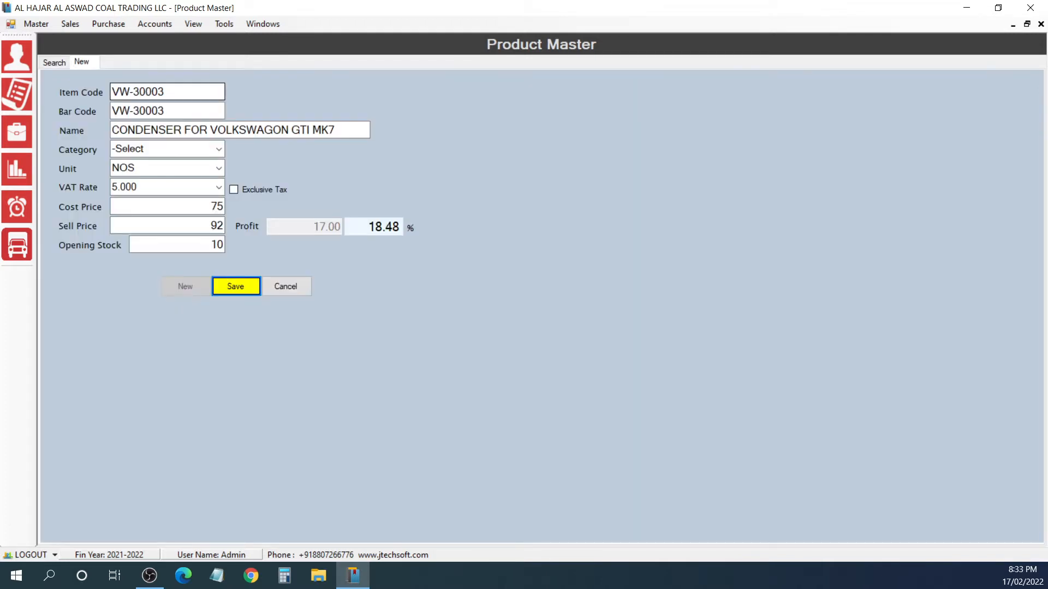
pyautogui.press('Return')
pyautogui.press('Return')
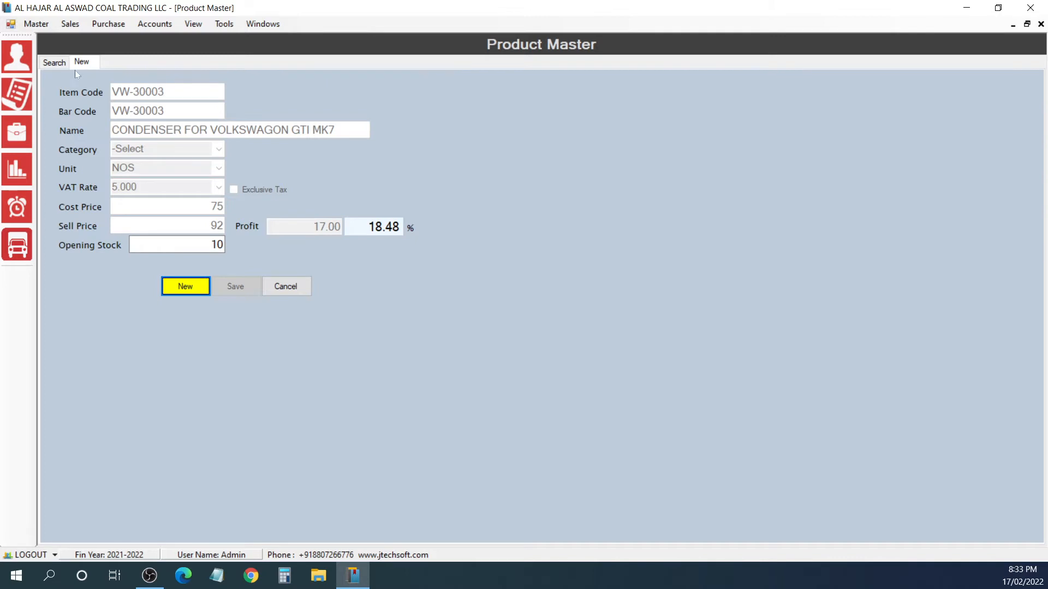
pyautogui.click(56, 62)
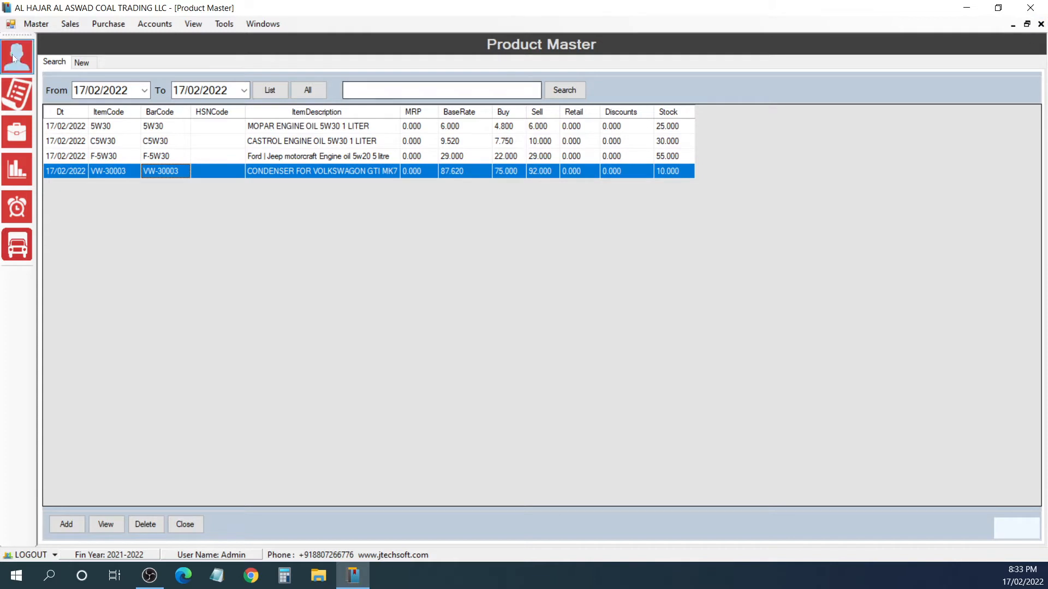
# Step: Open the customer list and the supplier list to review the saved records
pyautogui.click(36, 23)
pyautogui.click(48, 39)
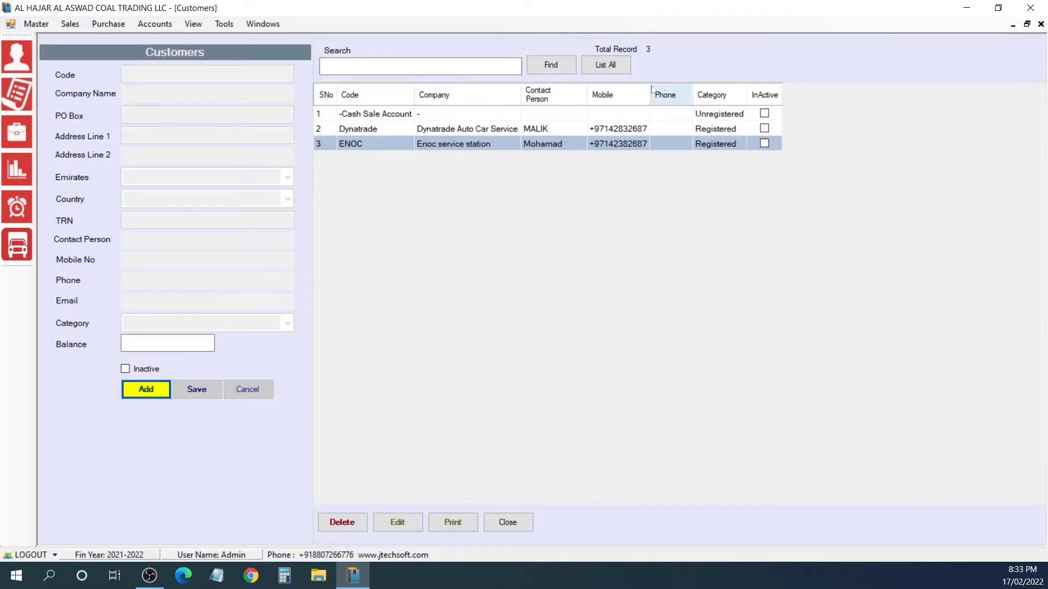
pyautogui.click(36, 24)
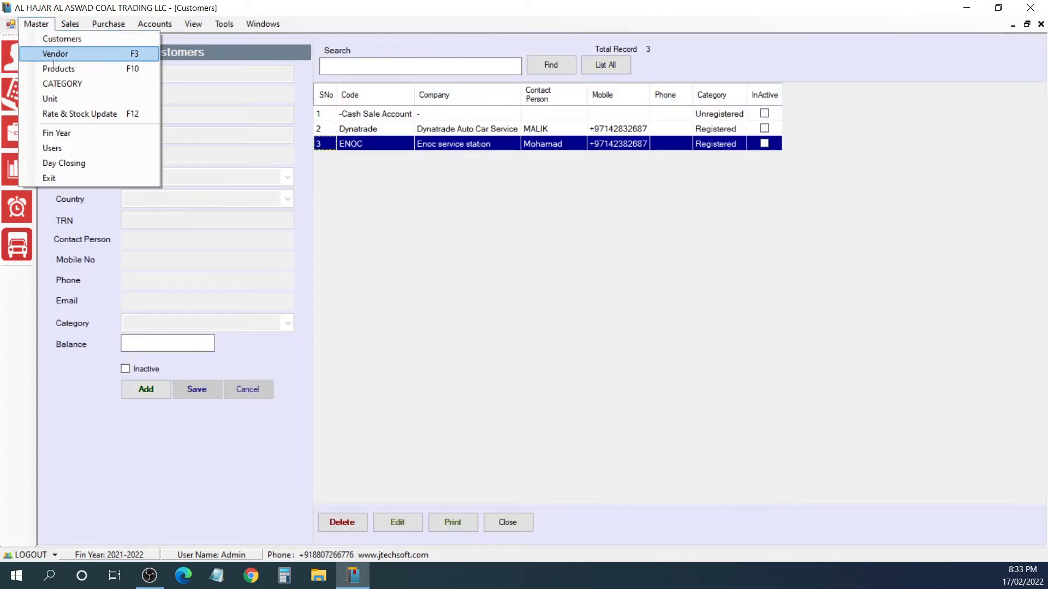
pyautogui.click(44, 52)
pyautogui.click(605, 64)
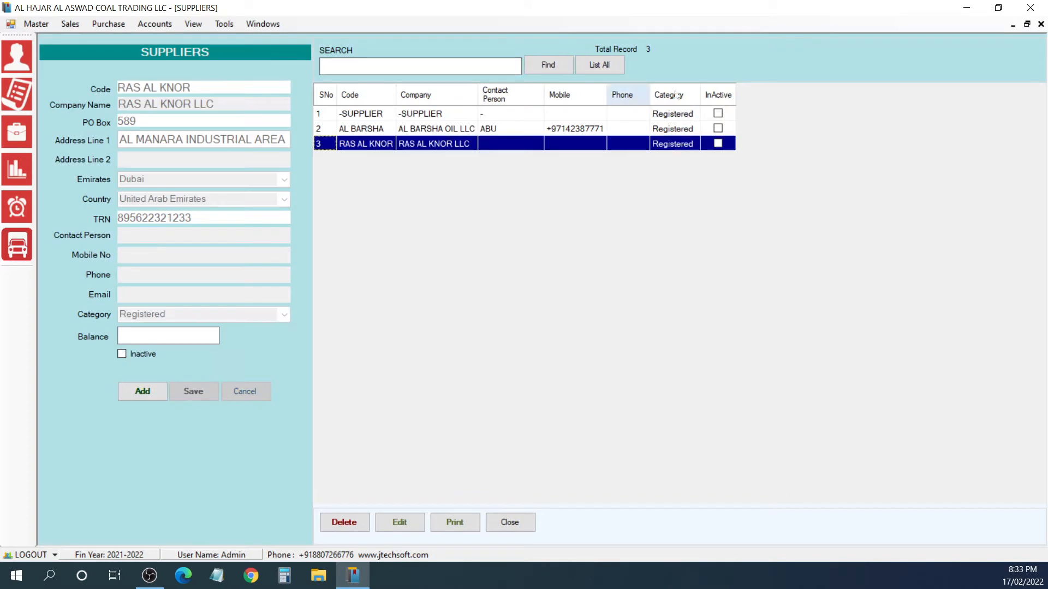
# Step: Close the suppliers, customers and product master forms, and refresh the dashboard figures for 17/01/2022 to 17/02/2022
pyautogui.click(1041, 24)
pyautogui.click(1041, 24)
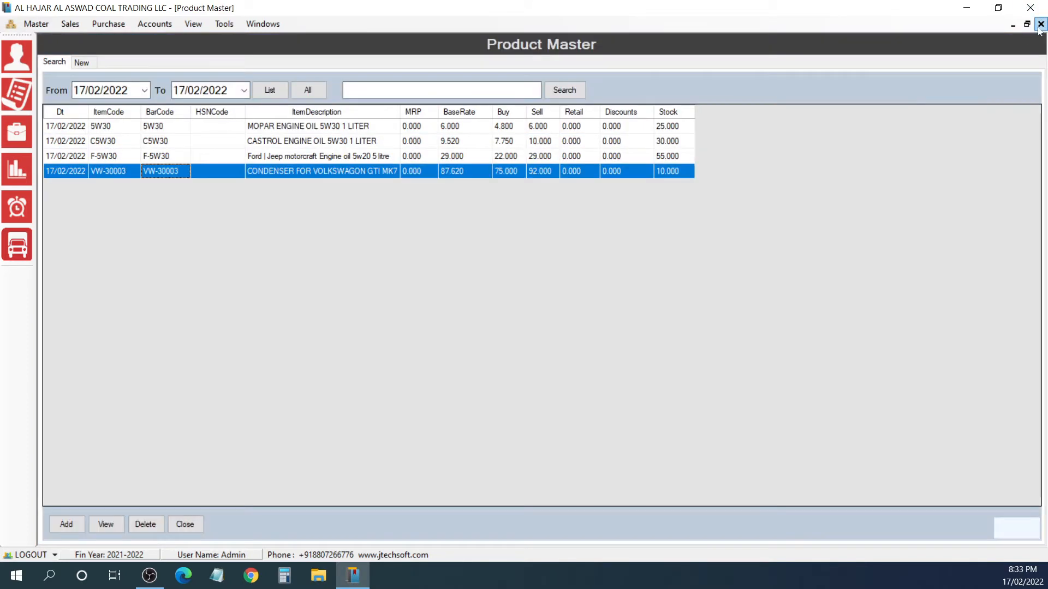
pyautogui.click(1041, 24)
pyautogui.click(567, 91)
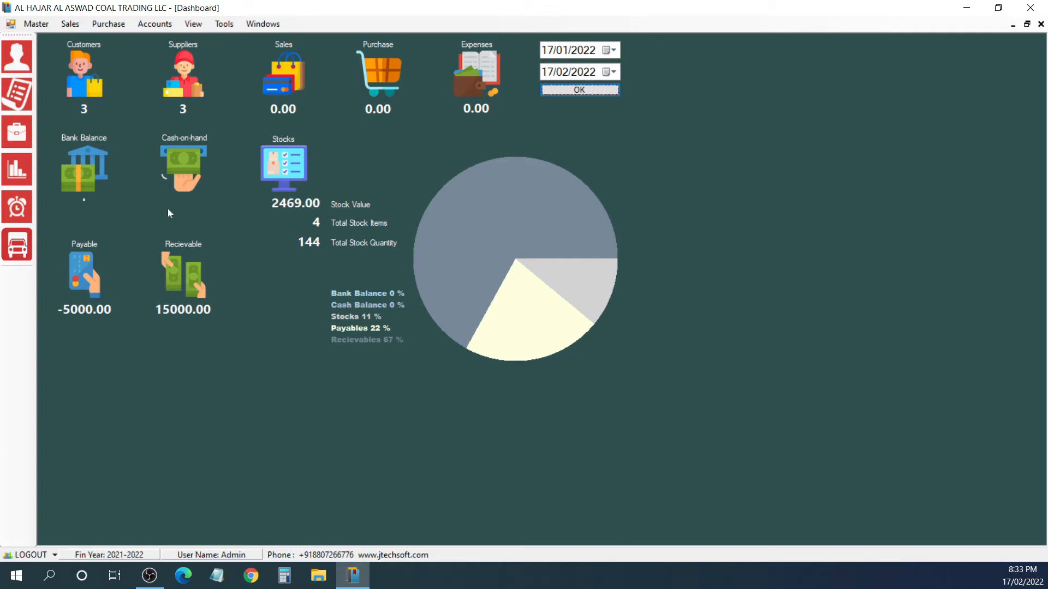
# Step: Open a new sales tax invoice
pyautogui.click(70, 23)
pyautogui.click(94, 38)
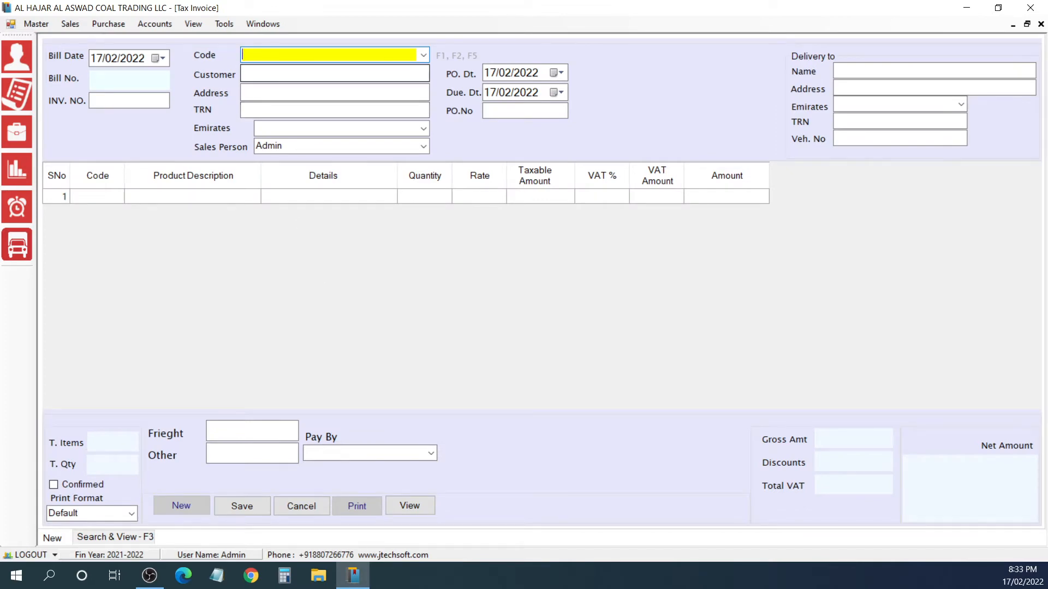
# Step: Browse the customer code lookup of the tax invoice, and close it without choosing a customer
pyautogui.press('F1')
pyautogui.press('Down')
pyautogui.press('Down')
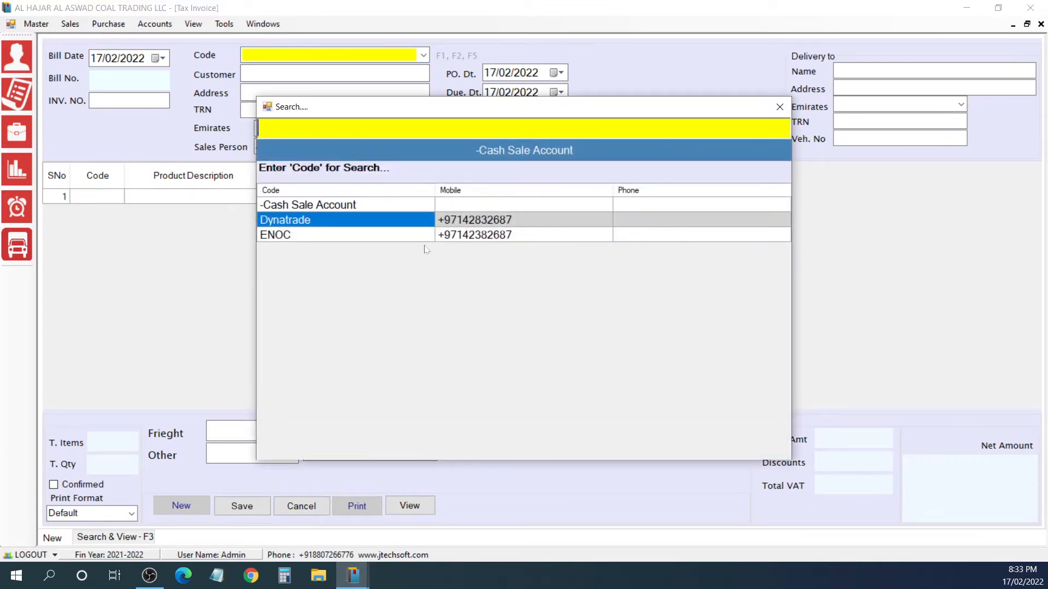
pyautogui.press('Up')
pyautogui.press('Down')
pyautogui.press('Up')
pyautogui.press('Down')
pyautogui.press('Up')
pyautogui.press('Down')
pyautogui.press('Up')
pyautogui.press('Down')
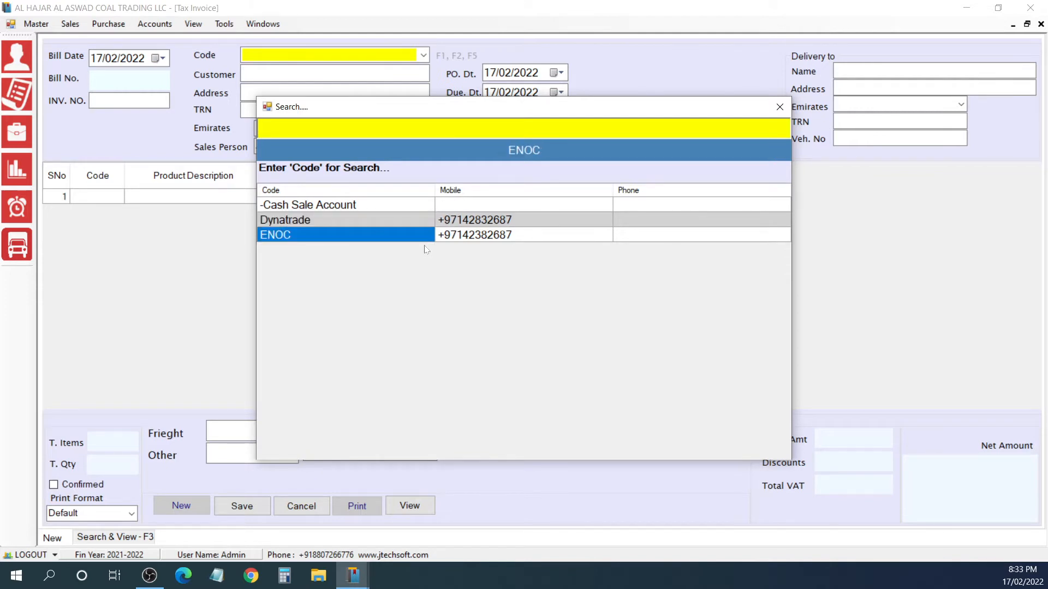
pyautogui.press('Escape')
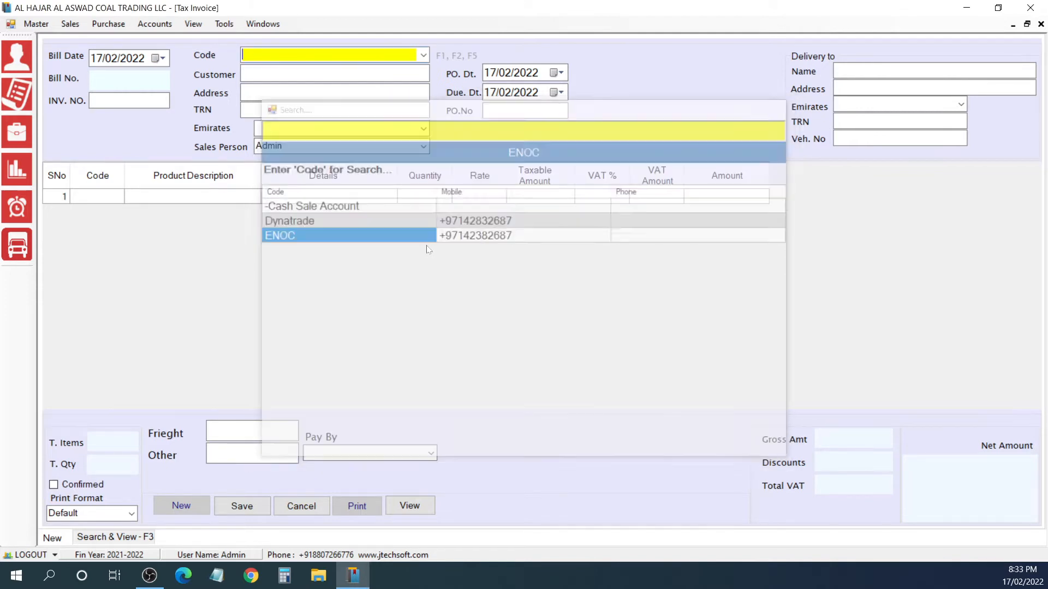
# Step: Open the customer master from the tax invoice, return to the invoice, and check the customer code lookup without choosing a customer
pyautogui.press('Escape')
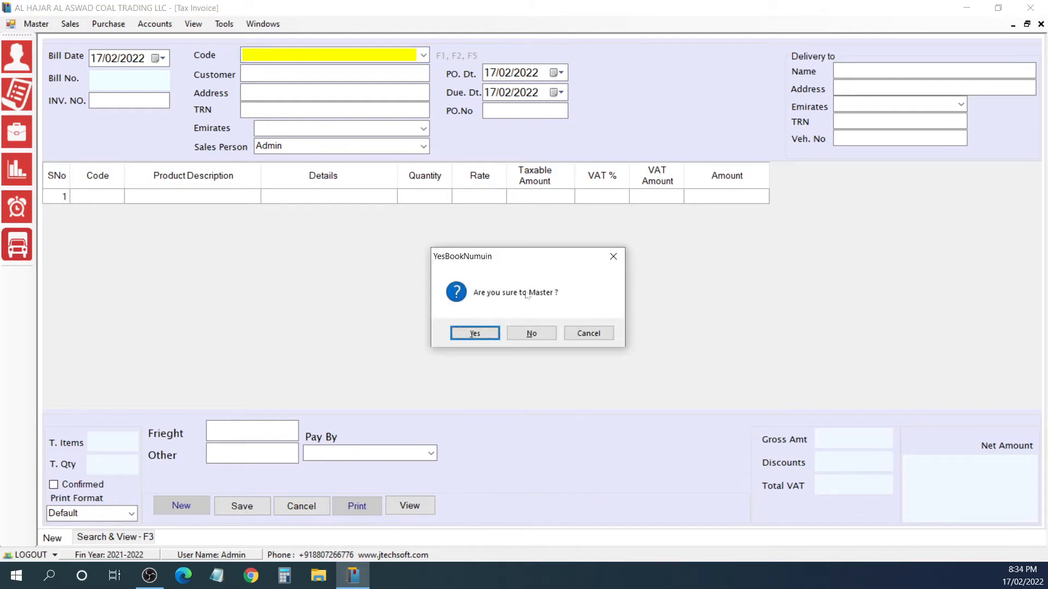
pyautogui.click(474, 333)
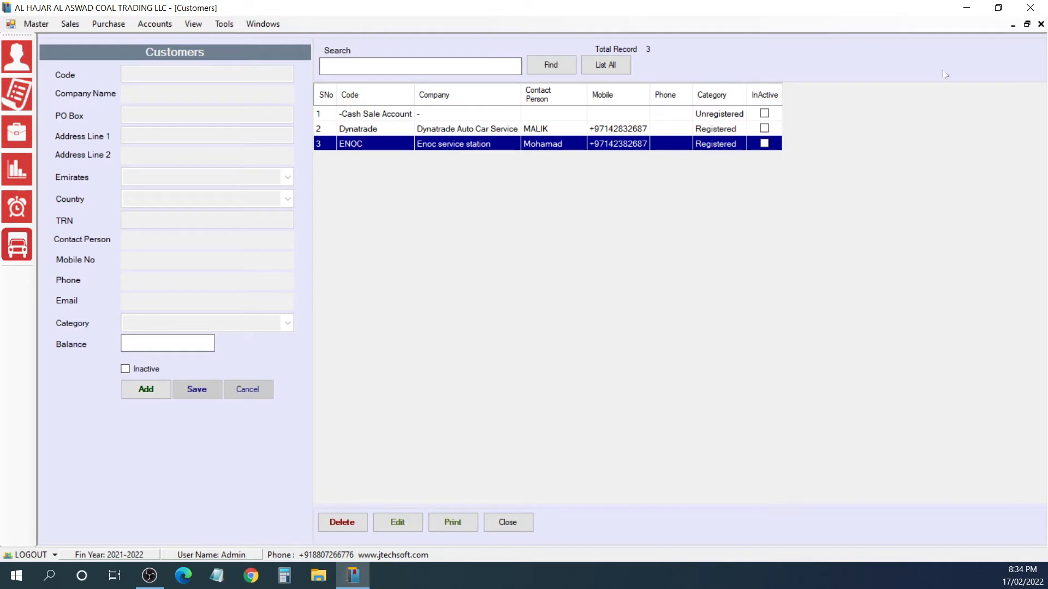
pyautogui.click(1041, 23)
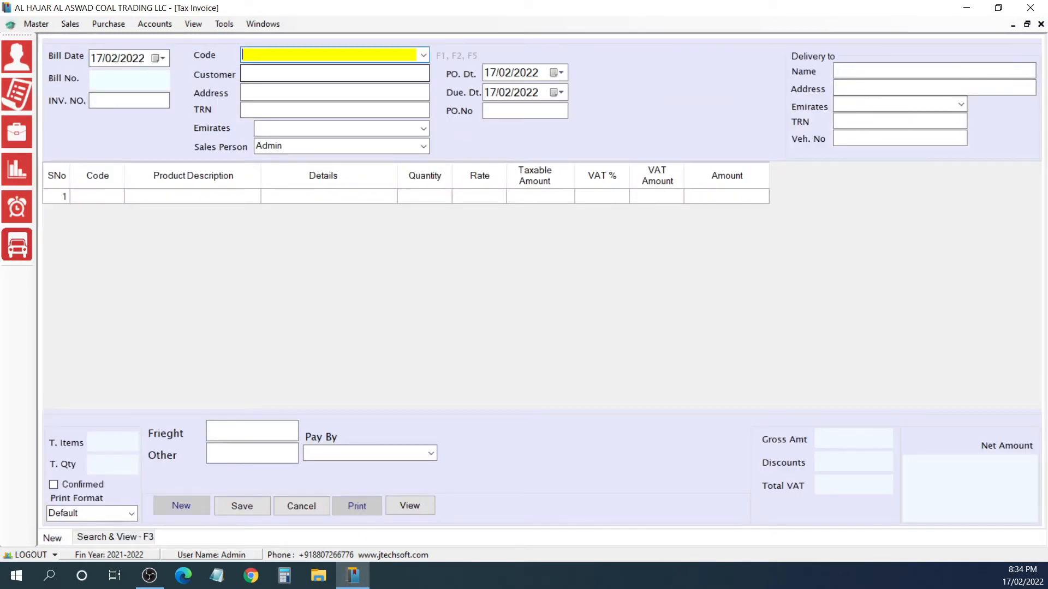
pyautogui.press('F1')
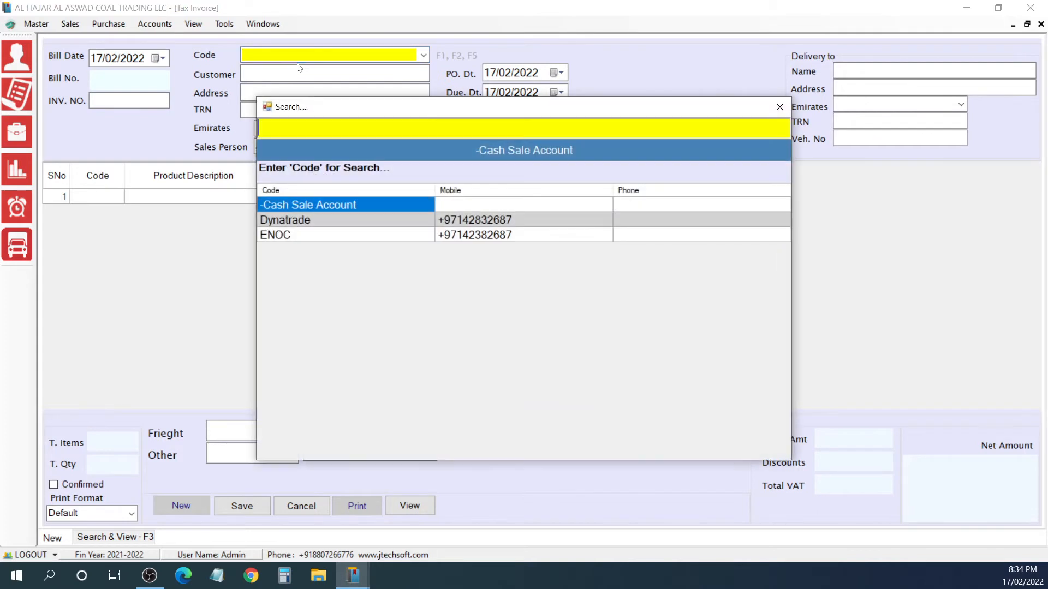
pyautogui.click(780, 107)
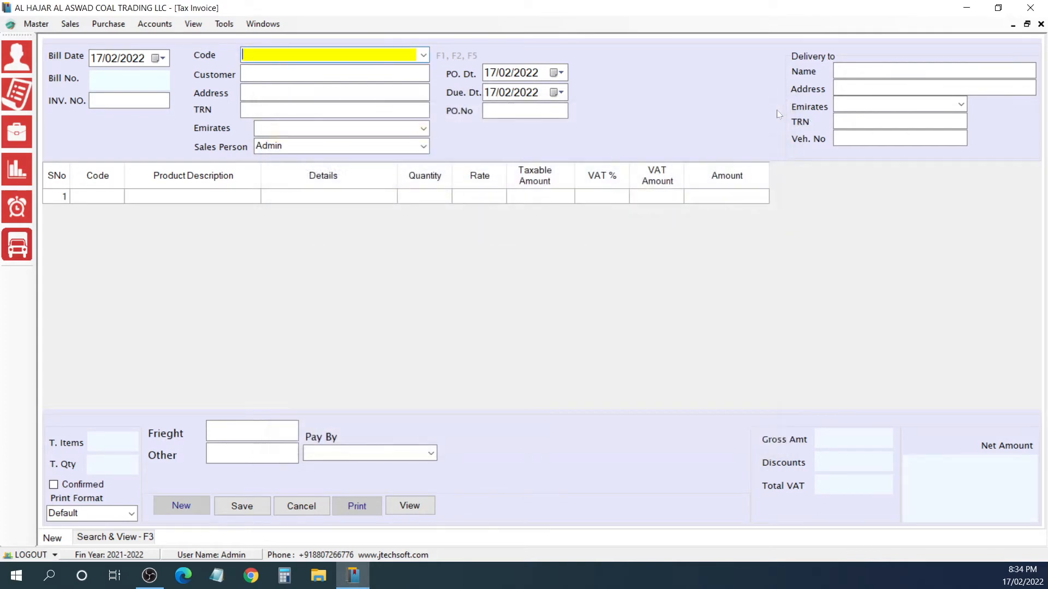
# Step: Select customer code ENOC for the tax invoice and accept the filled-in header details up to the first item line
pyautogui.write('ENOC')
pyautogui.press('Return')
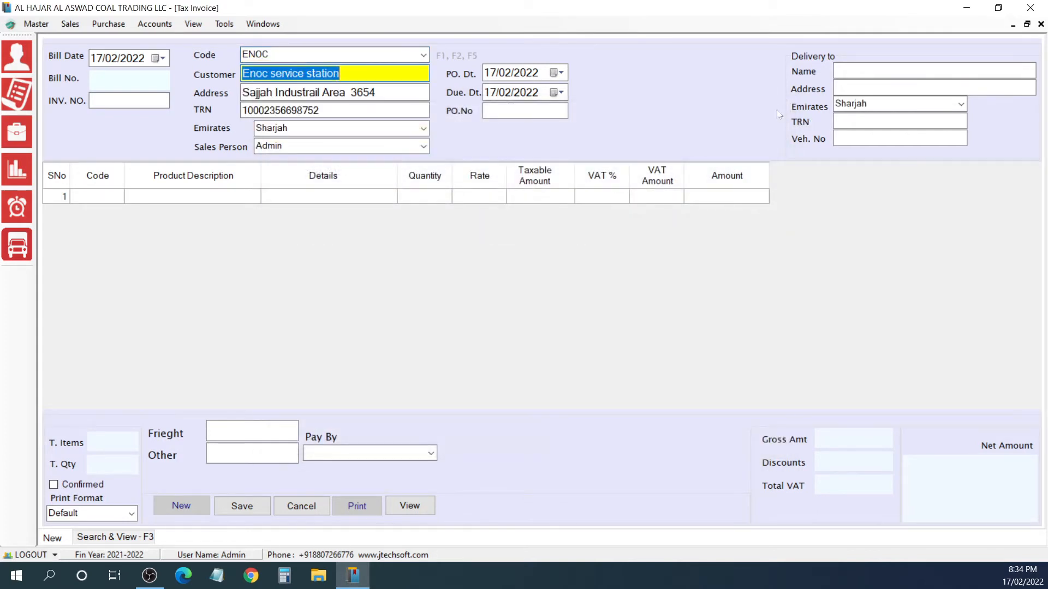
pyautogui.press('Return')
pyautogui.press('Return')
pyautogui.press('Return')
pyautogui.press('Return')
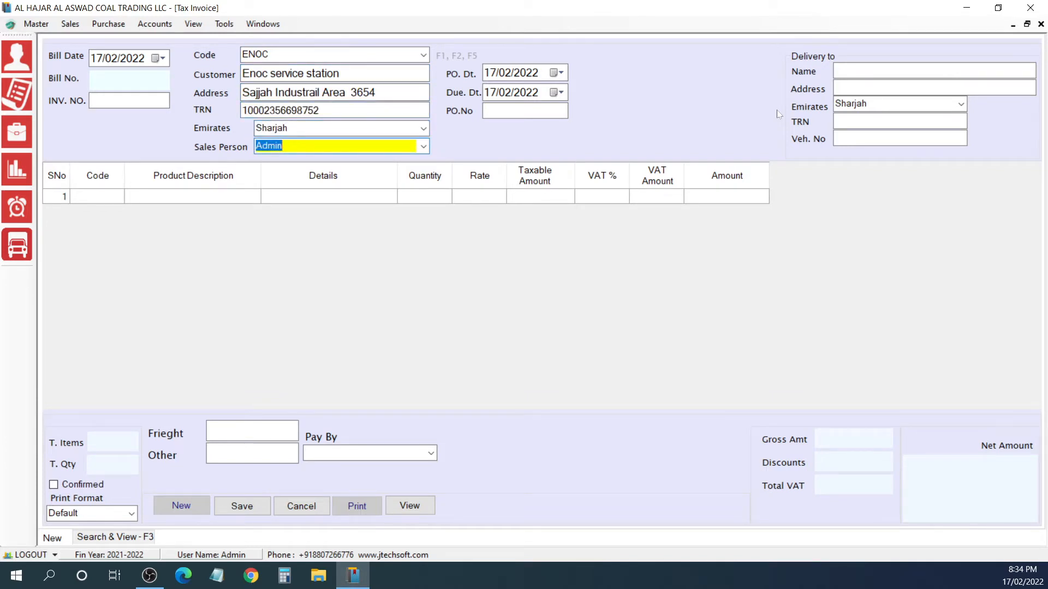
pyautogui.press('Return')
pyautogui.press('Return')
pyautogui.press('Return')
pyautogui.press('Return')
pyautogui.press('Return')
pyautogui.press('Return')
pyautogui.press('Return')
pyautogui.press('Return')
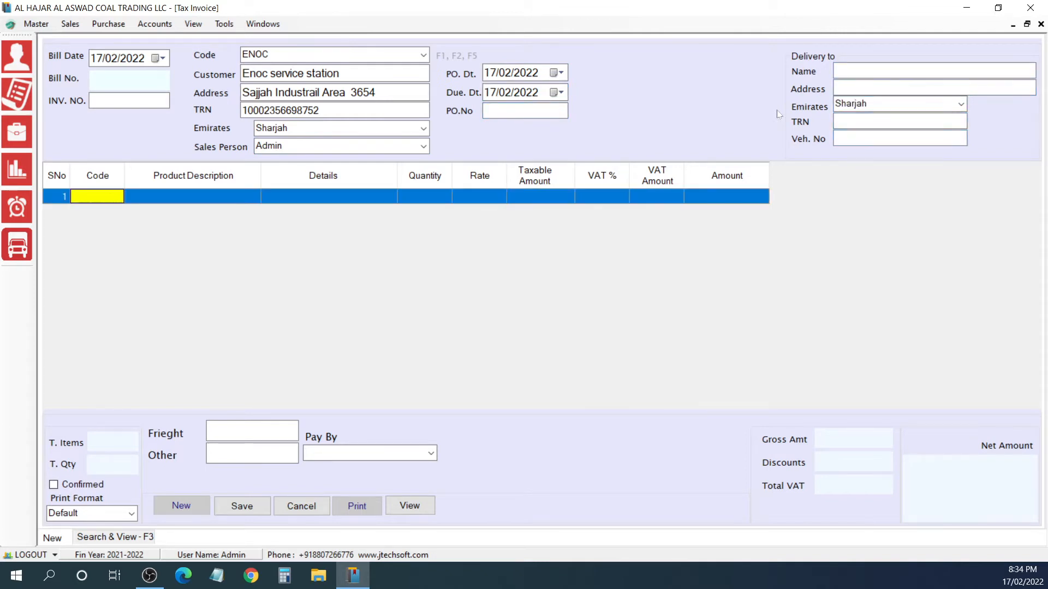
# Step: Widen the product lookup's item description column, search for CAS, and choose CASTROL ENGINE OIL 5W30 1 LITER for the first invoice line
pyautogui.press('Return')
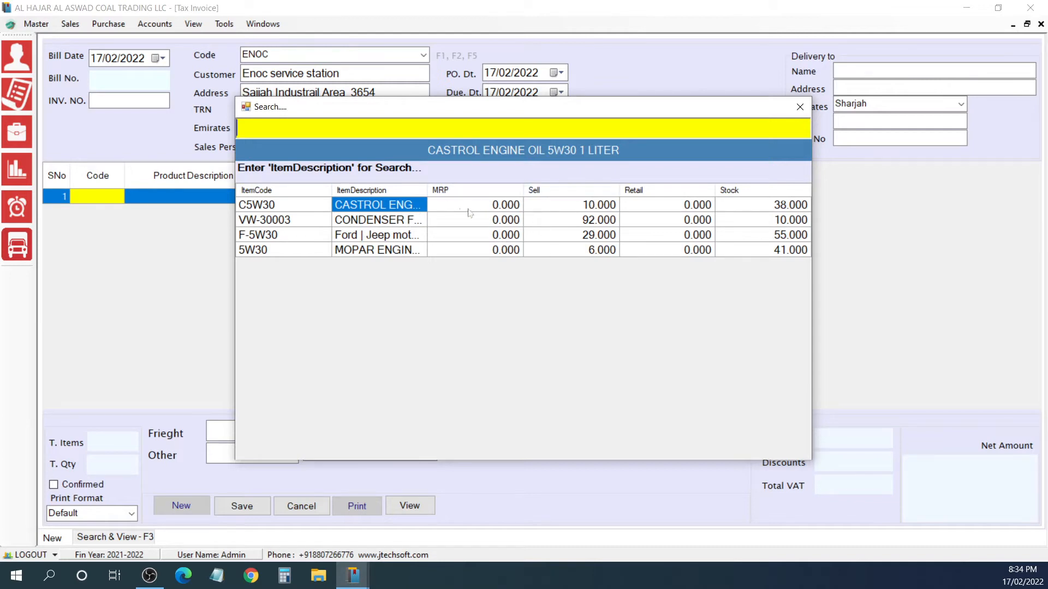
pyautogui.moveTo(428, 191); pyautogui.dragTo(554, 190)
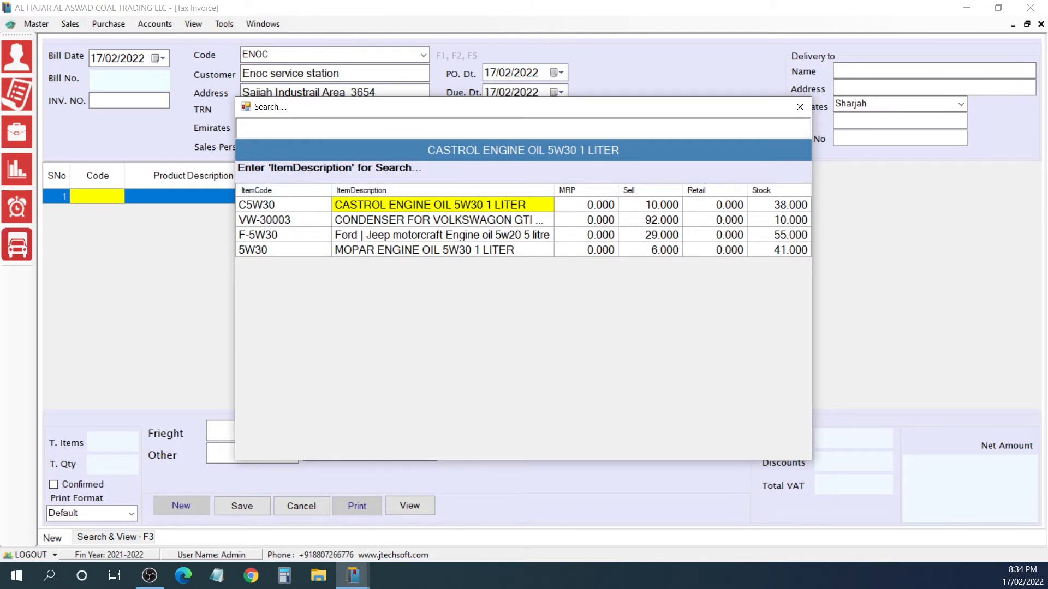
pyautogui.write('CAS')
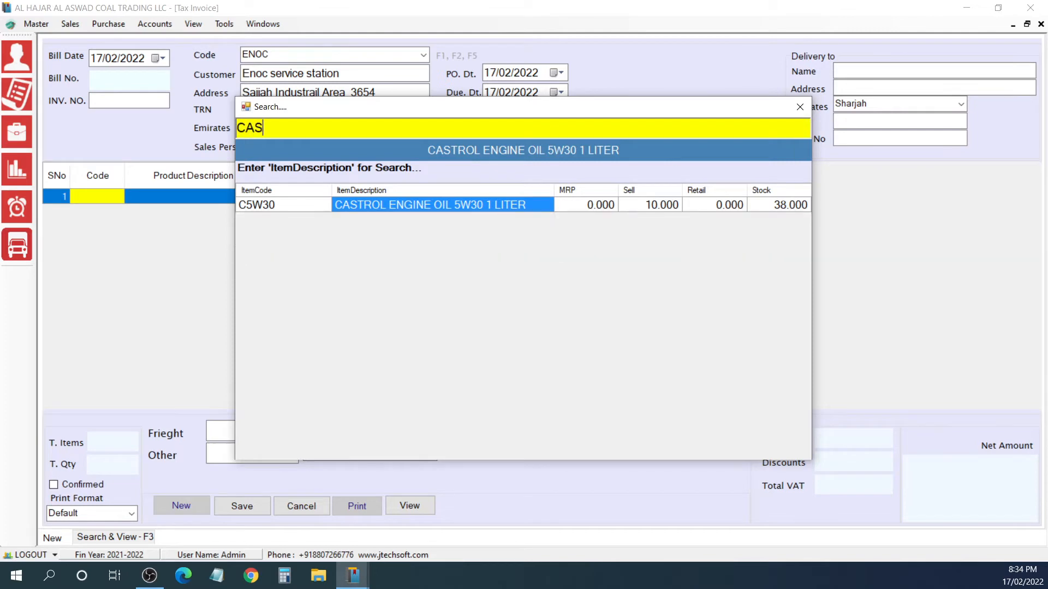
pyautogui.press('Return')
pyautogui.press('Return')
pyautogui.press('Return')
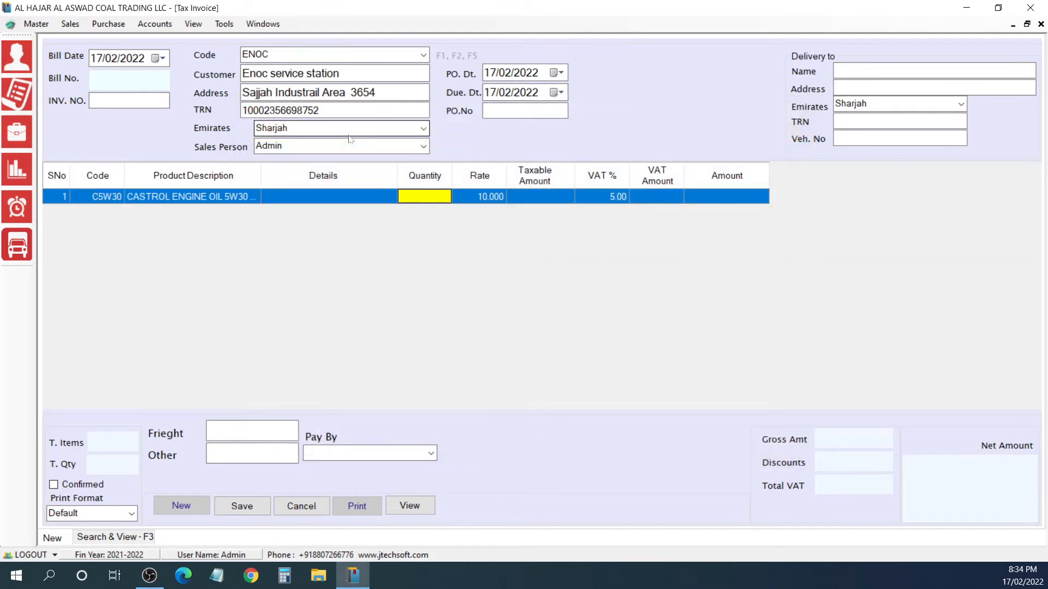
# Step: Set the first line's quantity to 5 and accept its default rate and VAT
pyautogui.write('5')
pyautogui.press('Return')
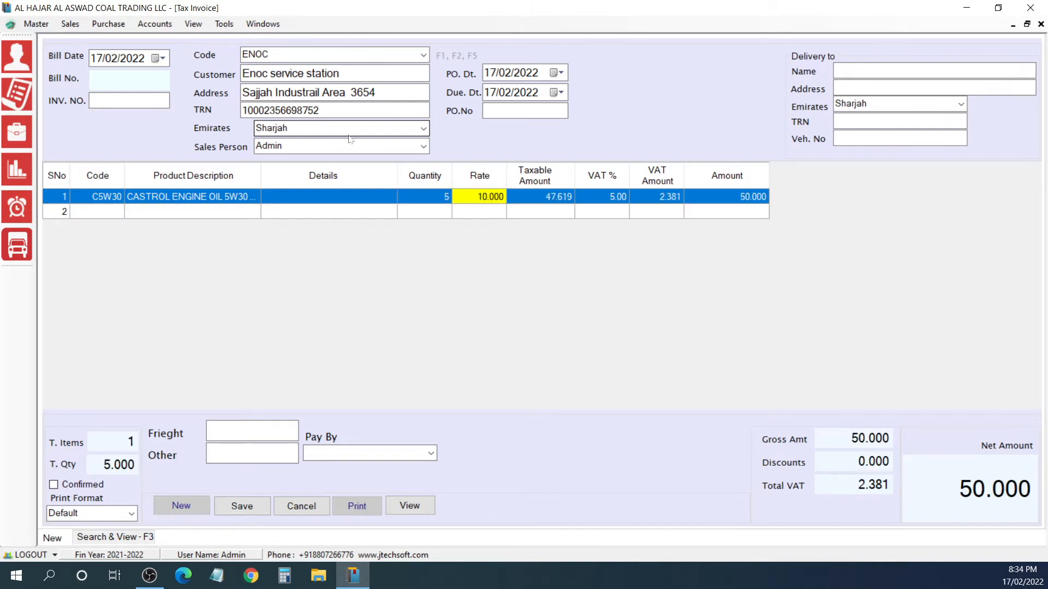
pyautogui.press('Return')
pyautogui.press('Return')
pyautogui.press('Return')
pyautogui.press('Return')
pyautogui.press('Return')
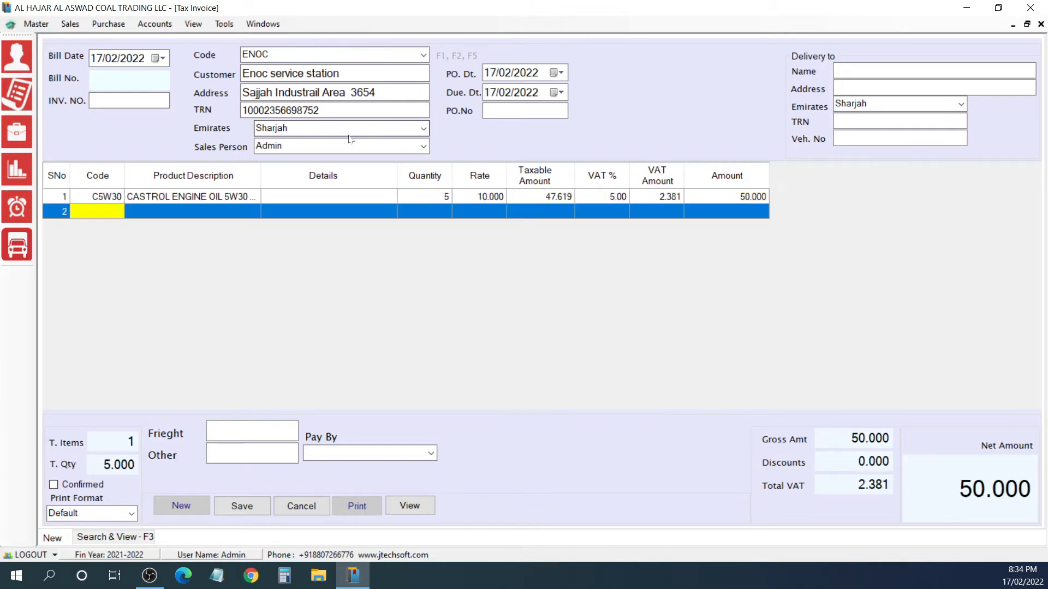
# Step: Search the product lookup for 5W30 and add item C5W30 as the second invoice line with quantity 2
pyautogui.press('Return')
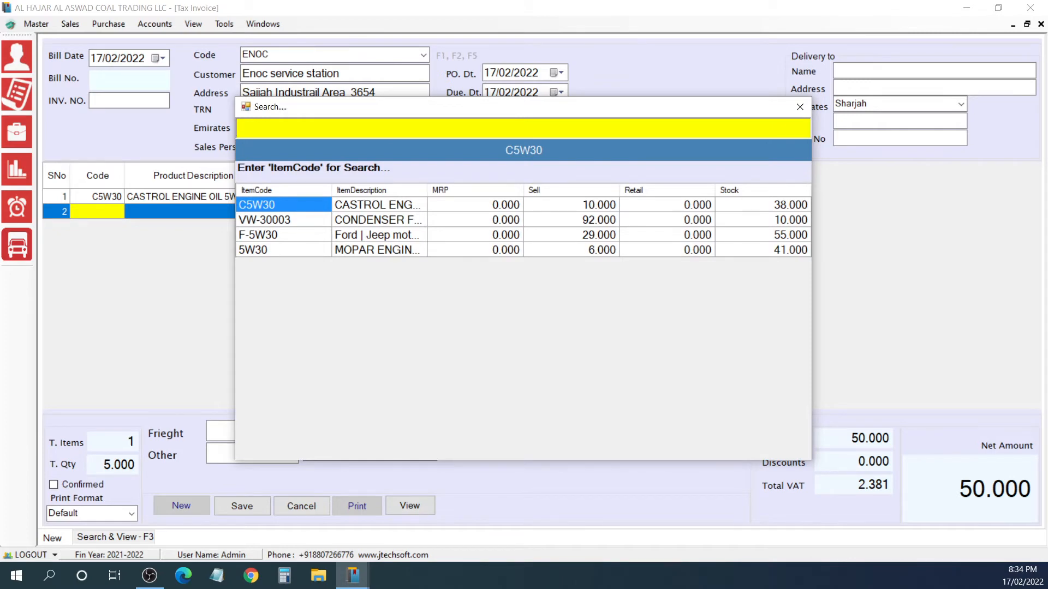
pyautogui.write('5W')
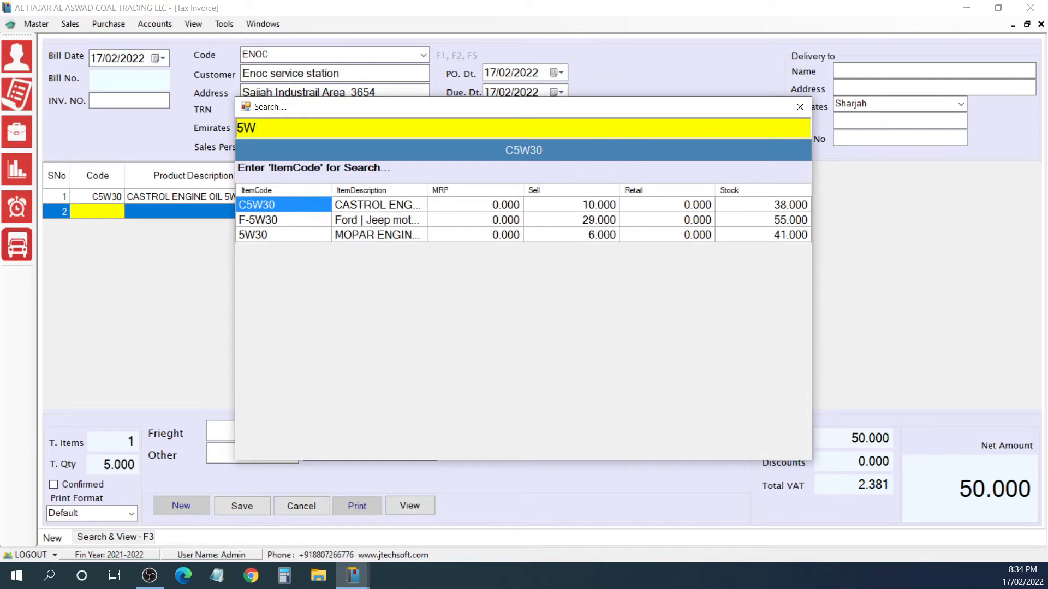
pyautogui.write('30')
pyautogui.press('Return')
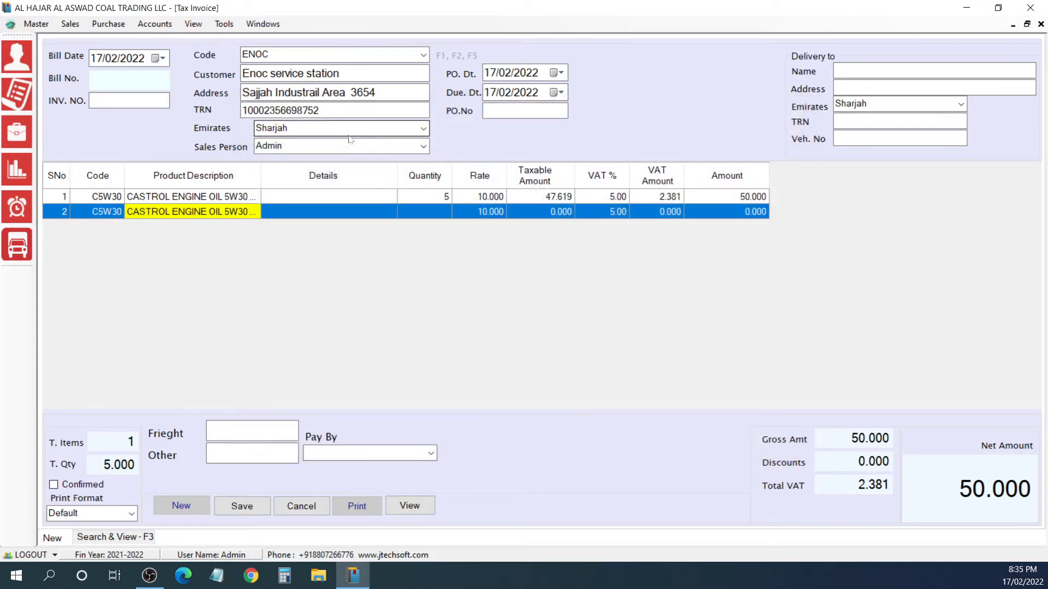
pyautogui.write('2')
pyautogui.press('Return')
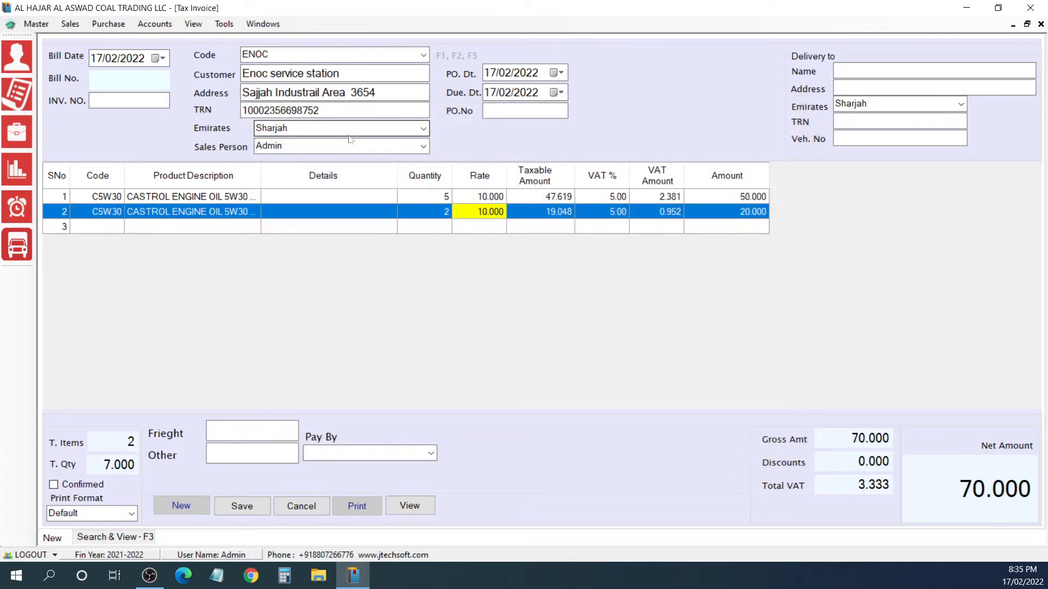
# Step: Try rates of 8 and 8.25 on the second invoice line
pyautogui.write('8')
pyautogui.press('Return')
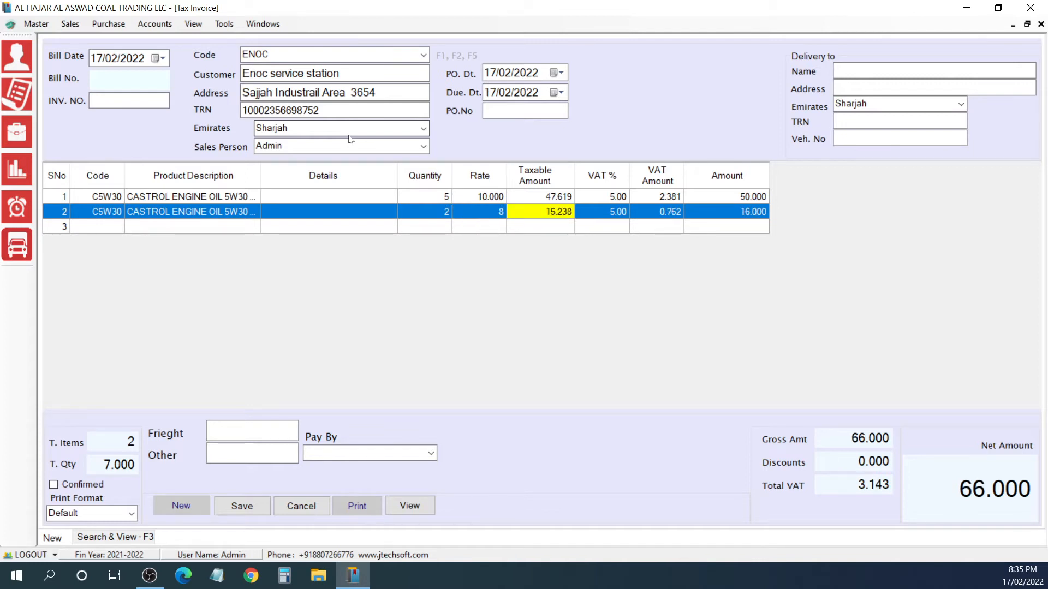
pyautogui.press('Left')
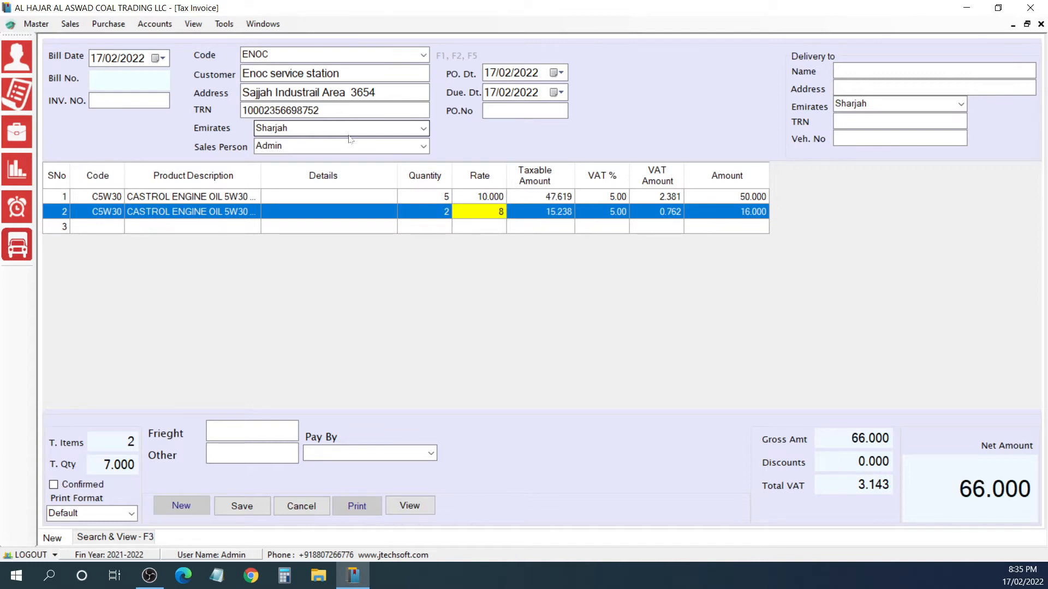
pyautogui.write('8.25')
pyautogui.press('Return')
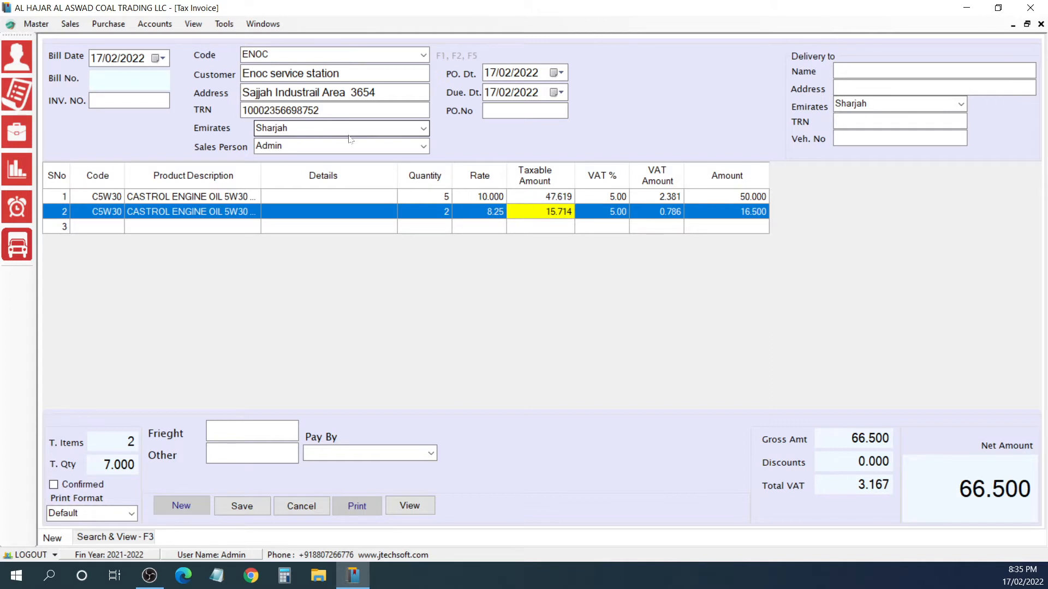
# Step: Set the second invoice line's rate to 9.75 and accept its calculated taxable amount and VAT
pyautogui.press('Left')
pyautogui.write('9.75')
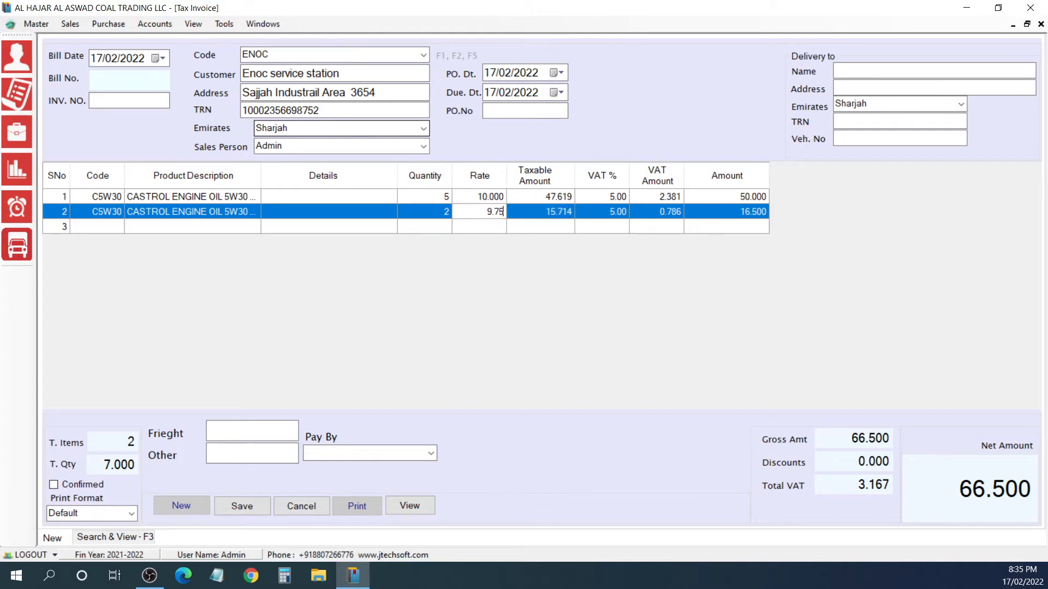
pyautogui.press('Return')
# Step: Set the VAT percentage of the second invoice line to 0
pyautogui.press('Return')
pyautogui.press('Return')
pyautogui.press('Return')
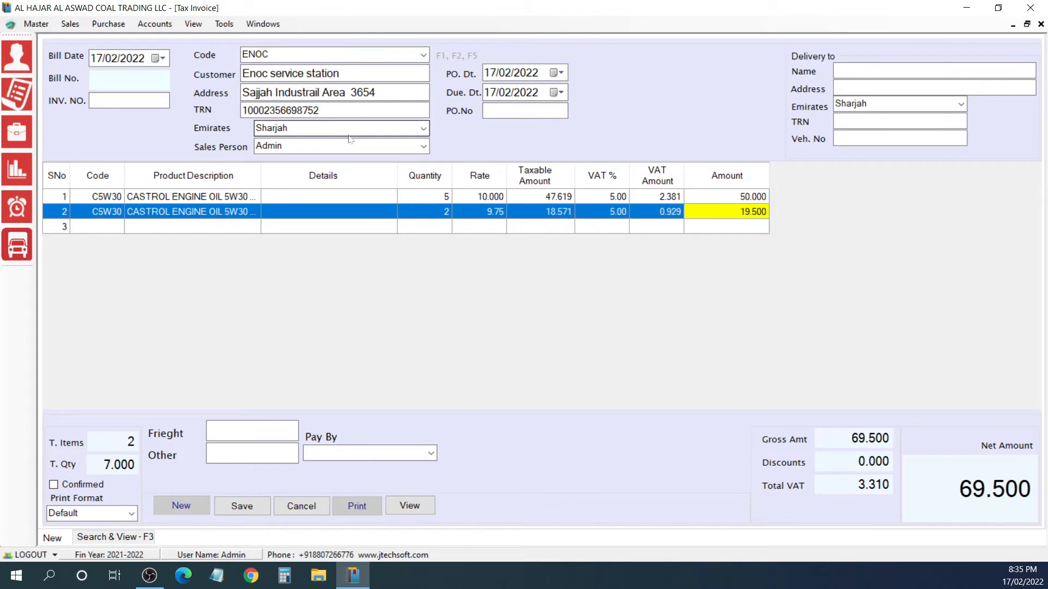
pyautogui.press('Left')
pyautogui.press('Left')
pyautogui.write('0')
# Step: Search the product lookup for 5W30 and choose item F-5W30, the Ford | Jeep motorcraft engine oil, for the third invoice line
pyautogui.press('Return')
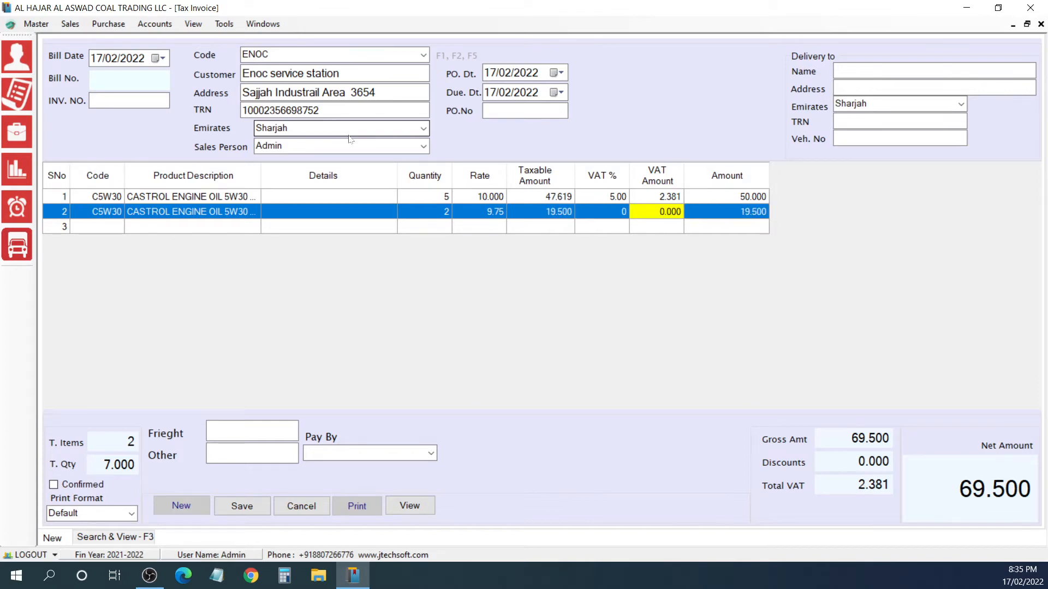
pyautogui.press('Return')
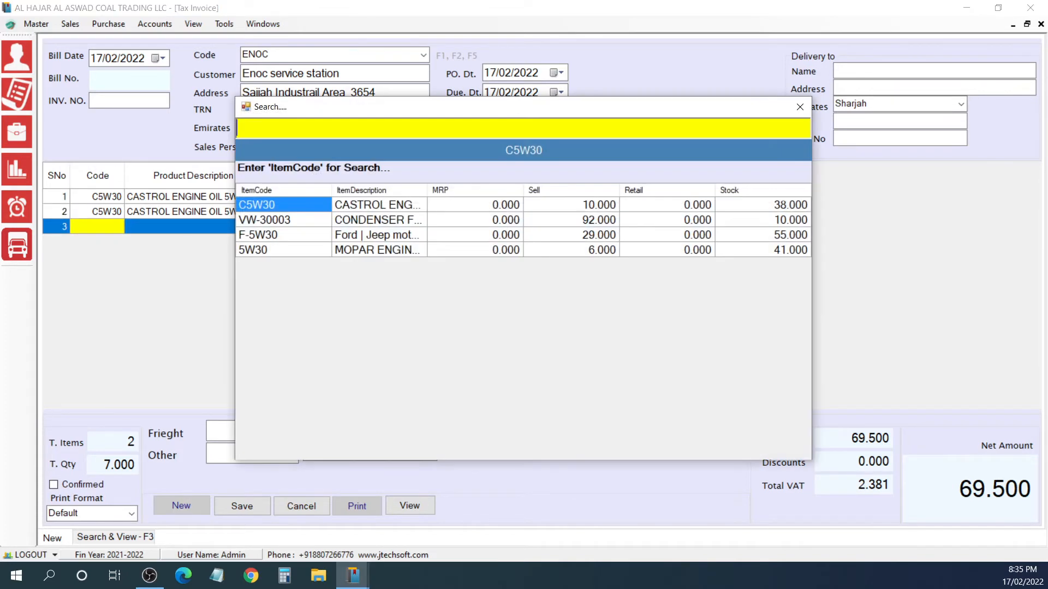
pyautogui.write('5W30')
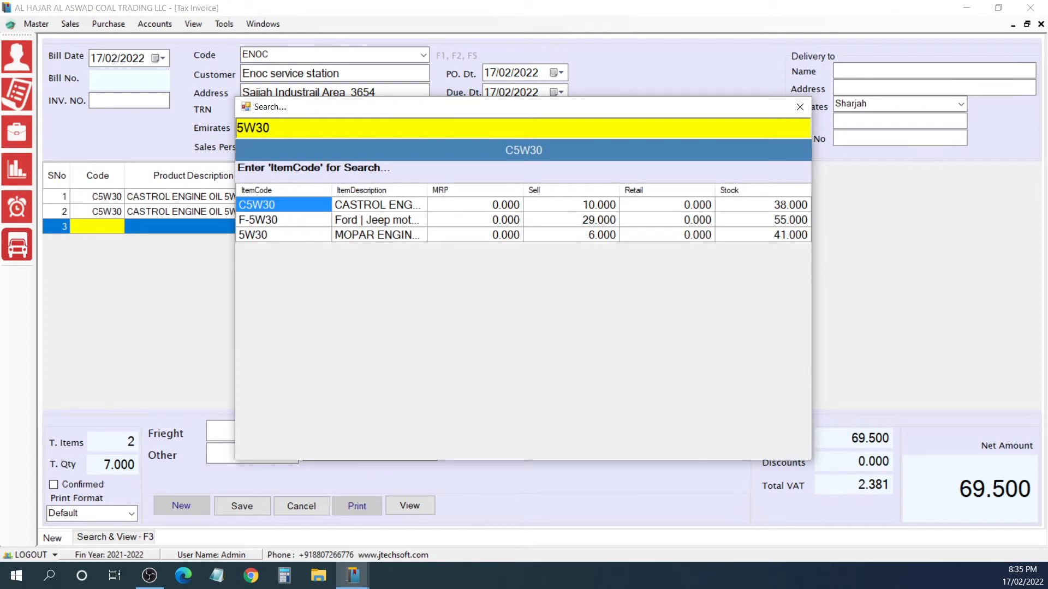
pyautogui.press('Down')
pyautogui.press('Down')
pyautogui.press('Up')
pyautogui.press('Up')
pyautogui.press('Down')
pyautogui.press('Down')
pyautogui.press('Right')
pyautogui.press('Up')
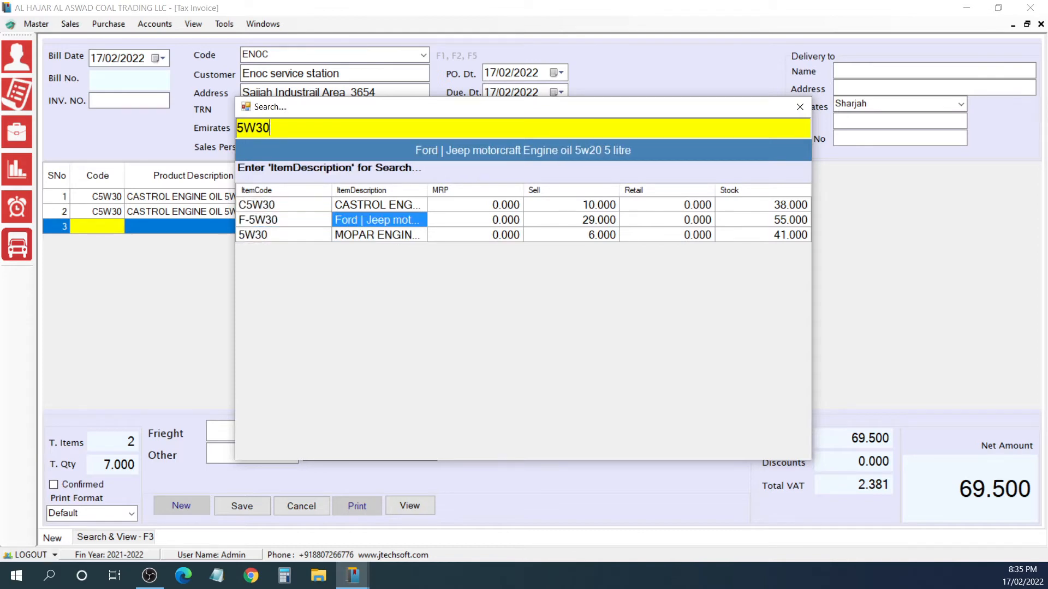
pyautogui.press('Return')
# Step: Set the third line's quantity to 25 and accept its default rate and VAT
pyautogui.press('Return')
pyautogui.press('Return')
pyautogui.write('25')
pyautogui.press('Return')
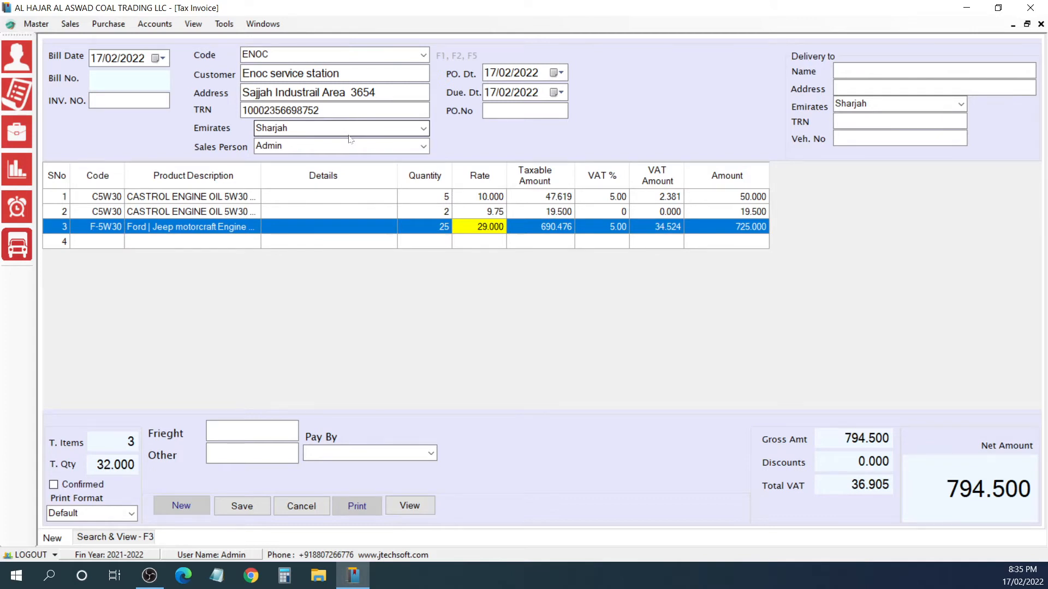
pyautogui.press('Return')
pyautogui.press('Return')
pyautogui.press('Return')
pyautogui.press('Return')
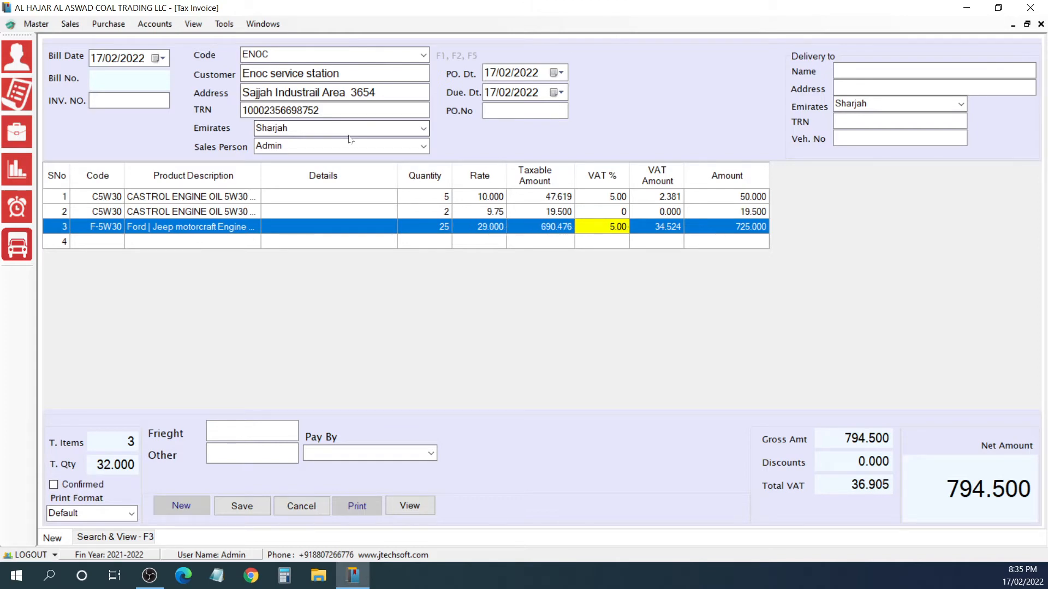
# Step: End item entry at the empty fourth line and leave the freight charge blank
pyautogui.press('Return')
pyautogui.press('Escape')
pyautogui.press('Return')
pyautogui.press('Return')
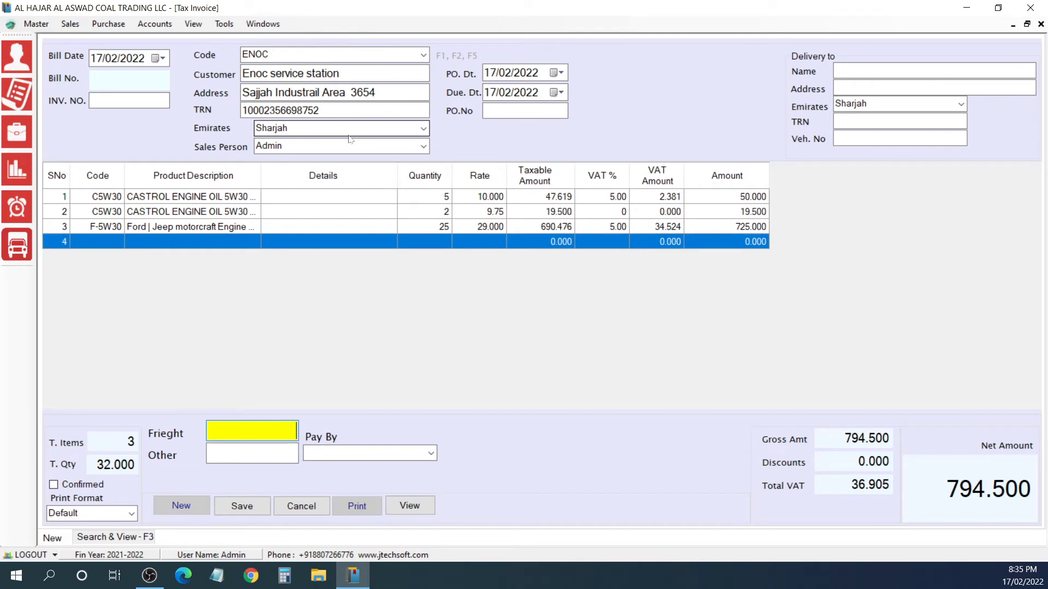
pyautogui.press('Return')
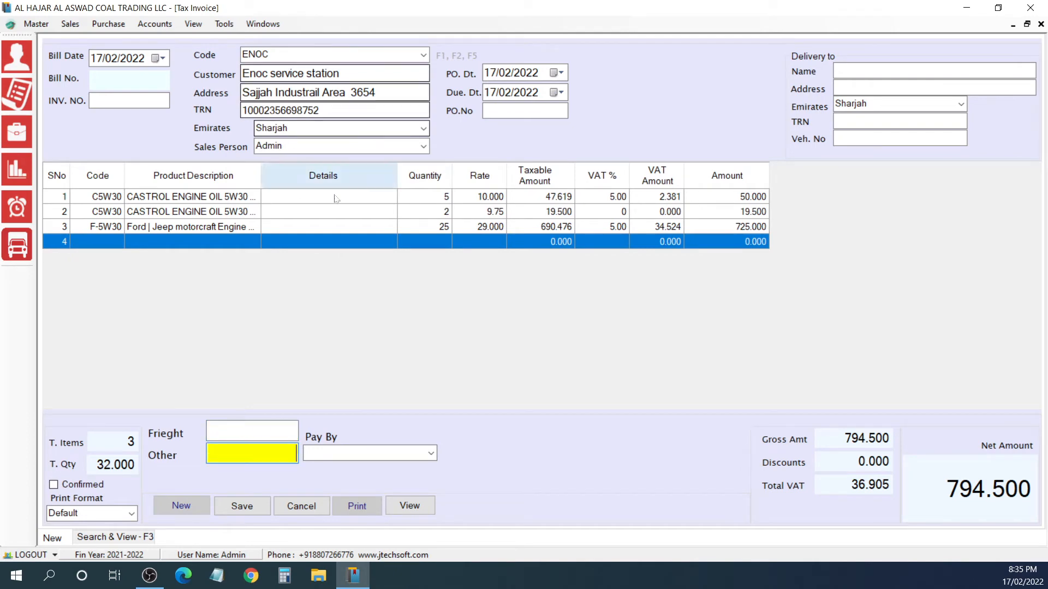
# Step: Leave the other charges blank and set the invoice's payment method to CASH
pyautogui.press('Return')
pyautogui.write('CASH')
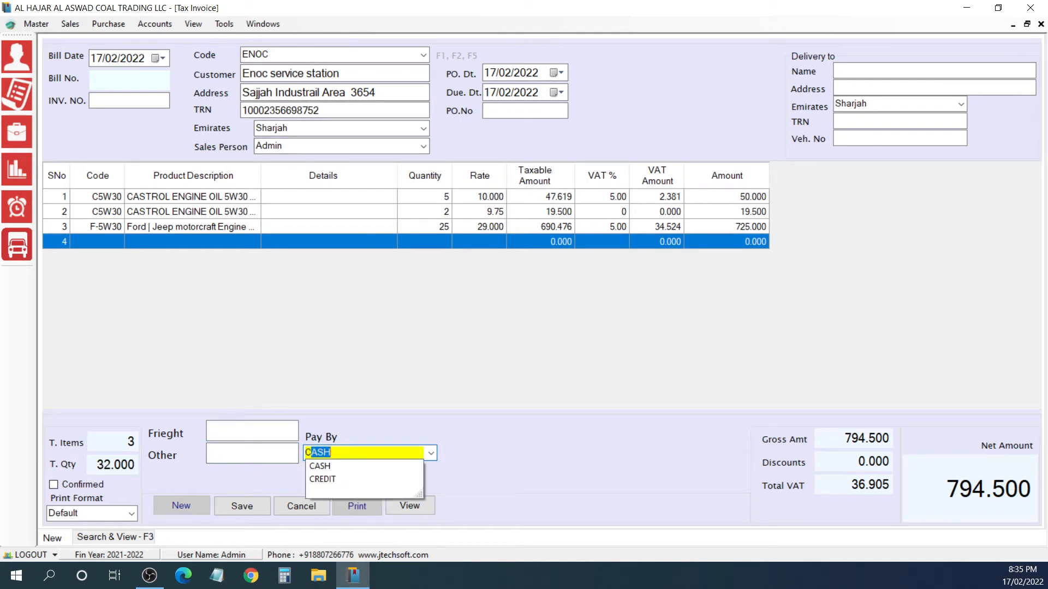
pyautogui.press('Return')
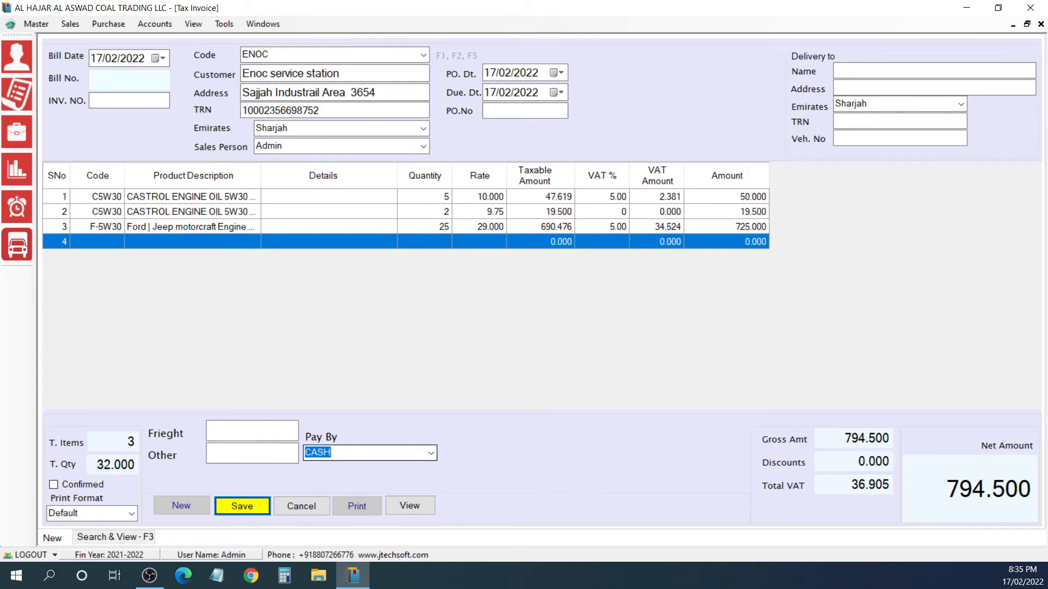
pyautogui.click(434, 455)
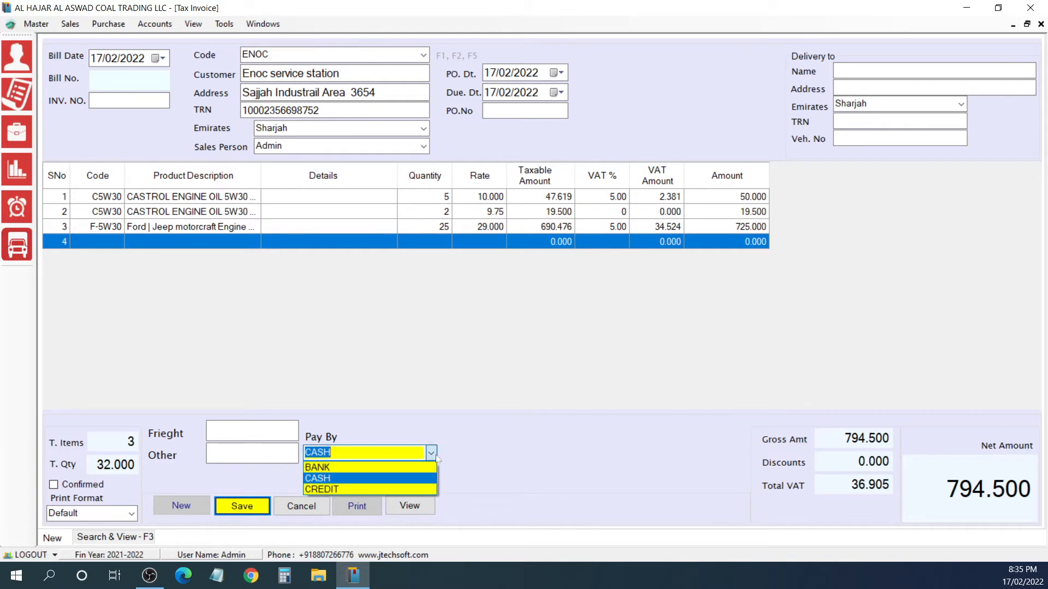
pyautogui.click(373, 478)
pyautogui.press('Return')
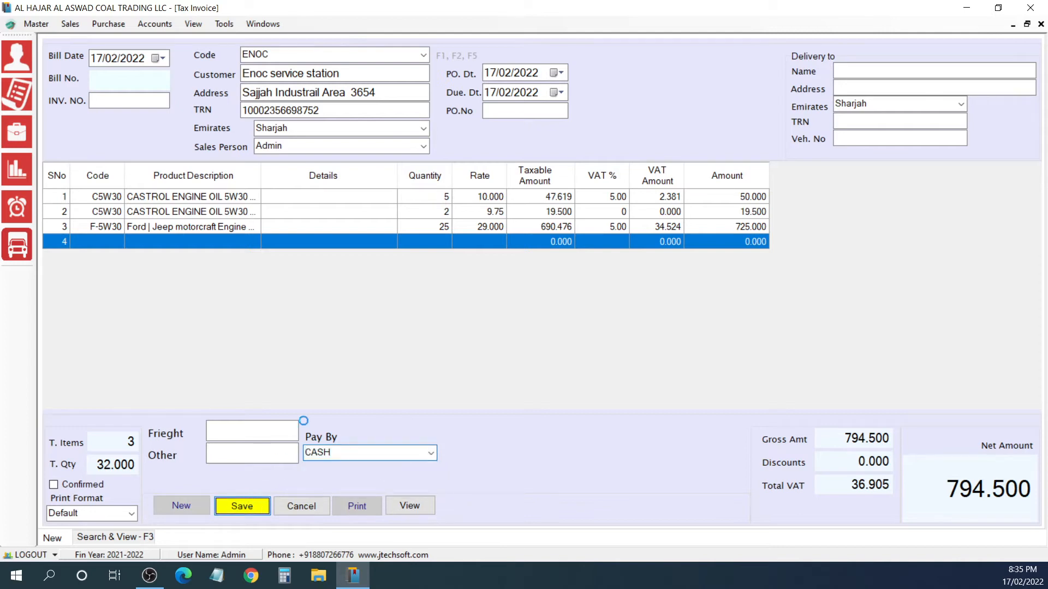
# Step: Save the ENOC tax invoice without printing it and open its print preview in the default format
pyautogui.press('Return')
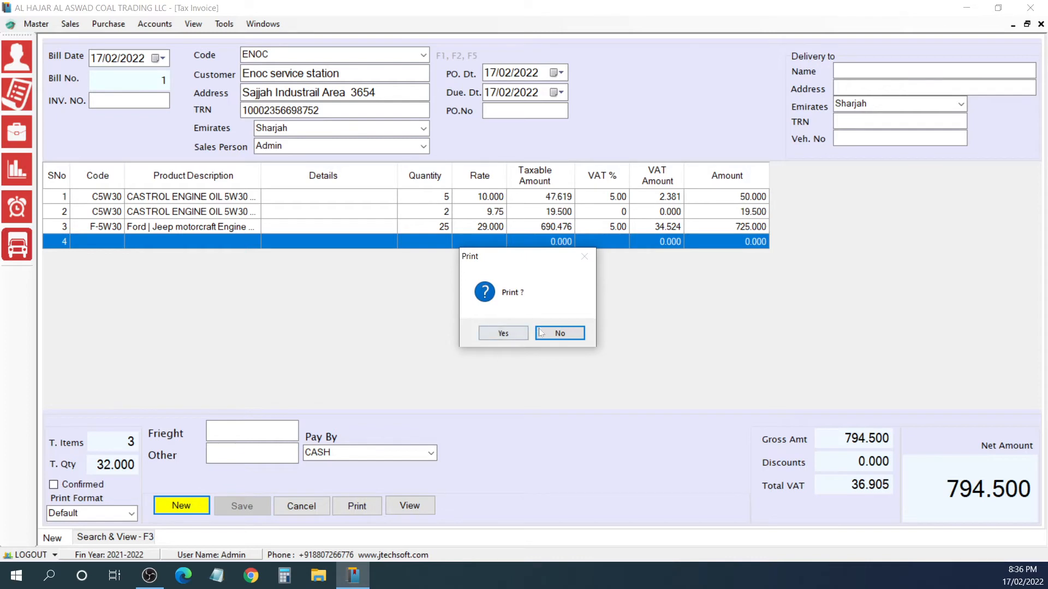
pyautogui.click(560, 334)
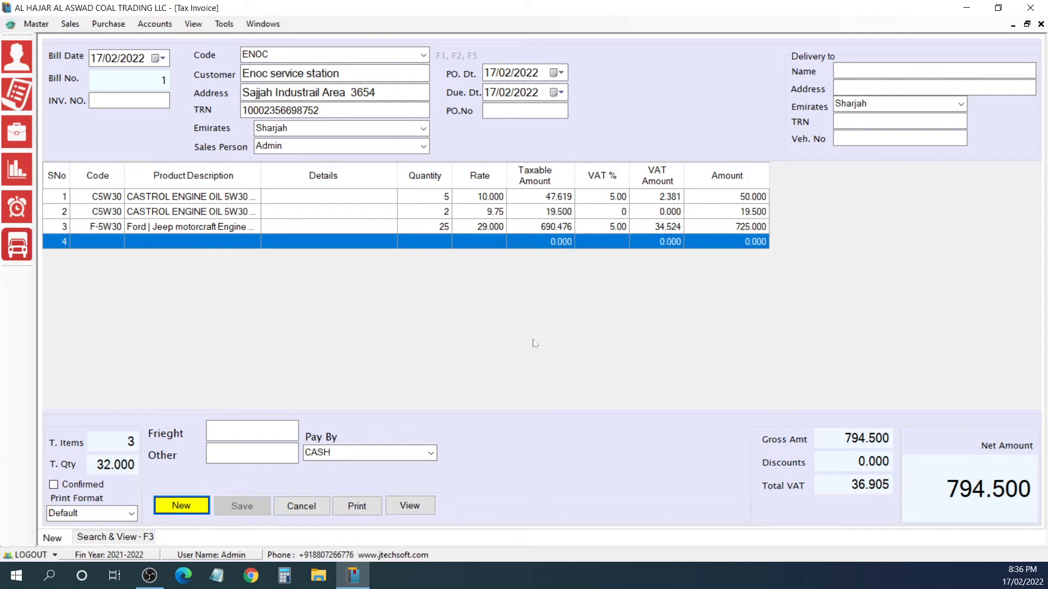
pyautogui.click(412, 507)
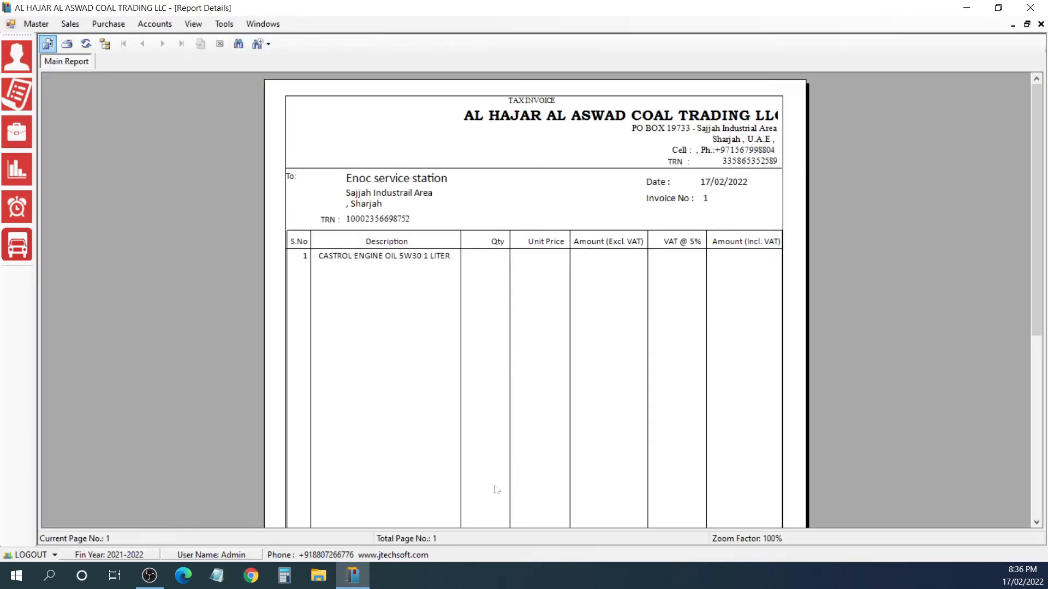
# Step: Examine the default-format invoice preview at 150% zoom down to its totals, and close the report
pyautogui.moveTo(1035, 146)
pyautogui.mouseDown()
pyautogui.moveTo(1035, 328)
pyautogui.moveTo(1035, 146)
pyautogui.mouseUp()
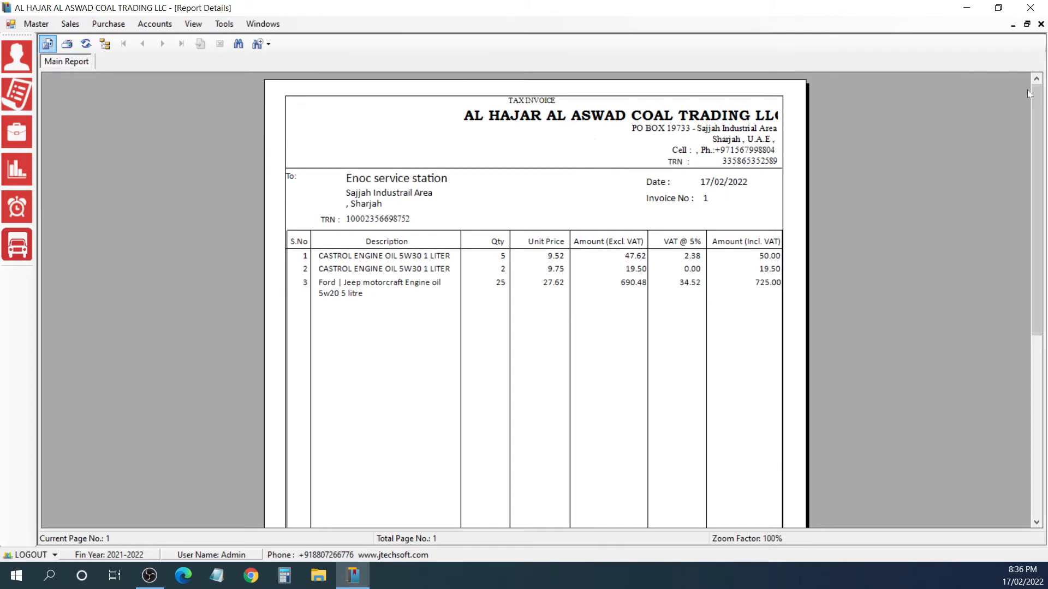
pyautogui.click(268, 44)
pyautogui.click(281, 121)
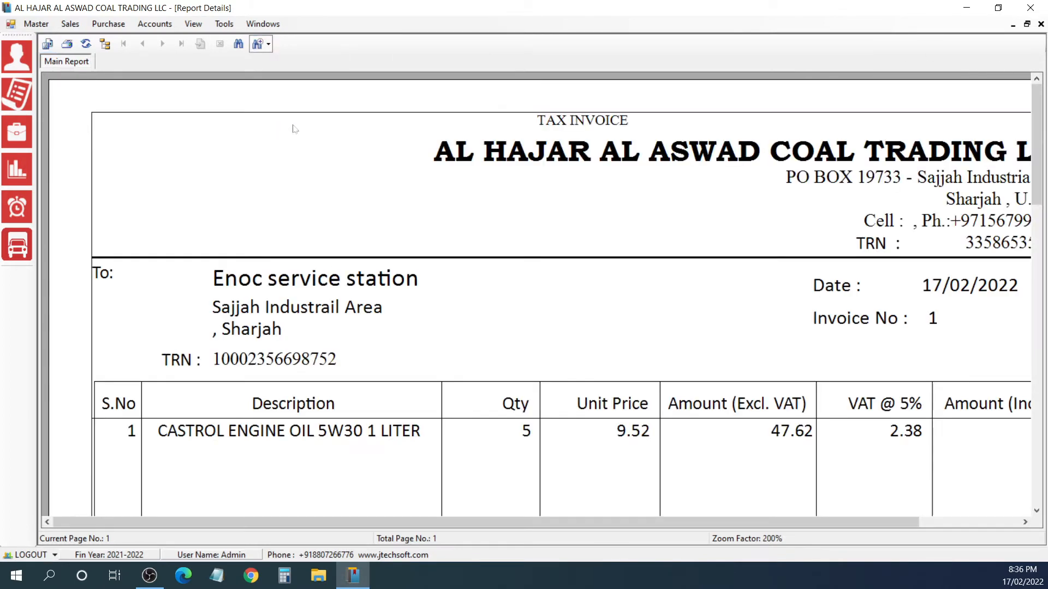
pyautogui.click(268, 43)
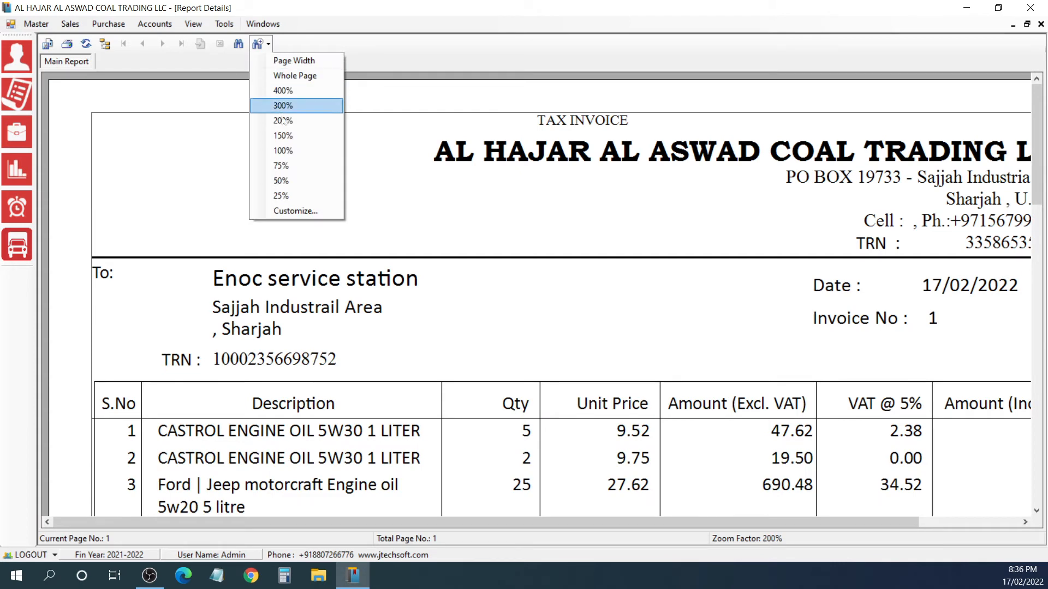
pyautogui.click(285, 149)
pyautogui.click(268, 43)
pyautogui.click(276, 138)
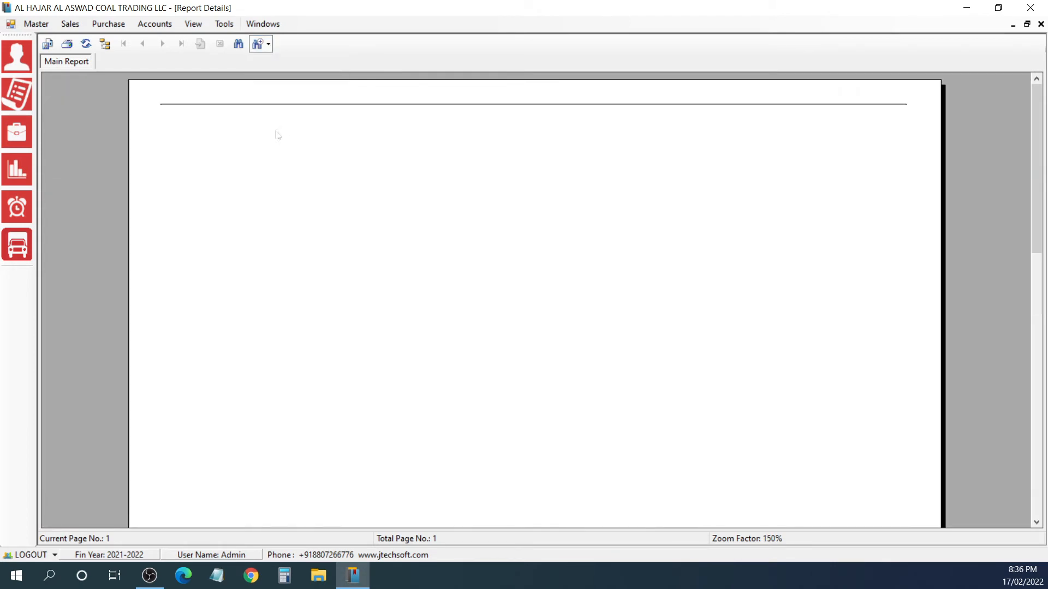
pyautogui.moveTo(1037, 142); pyautogui.dragTo(1042, 407)
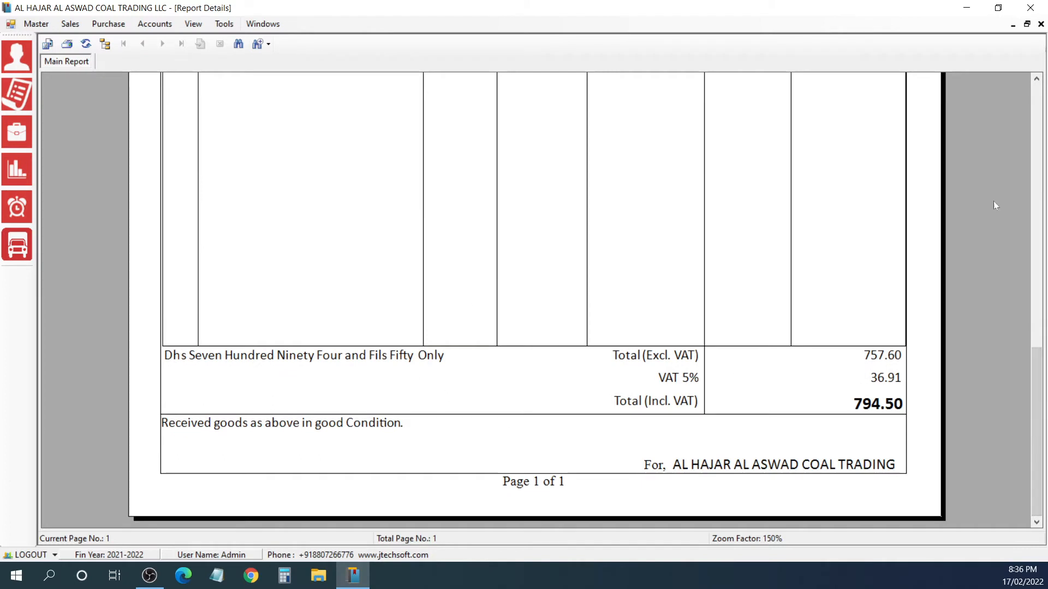
pyautogui.click(1041, 24)
# Step: Set the invoice's print format to Estimate -A5 and review its preview at 150% zoom down to the totals
pyautogui.click(130, 515)
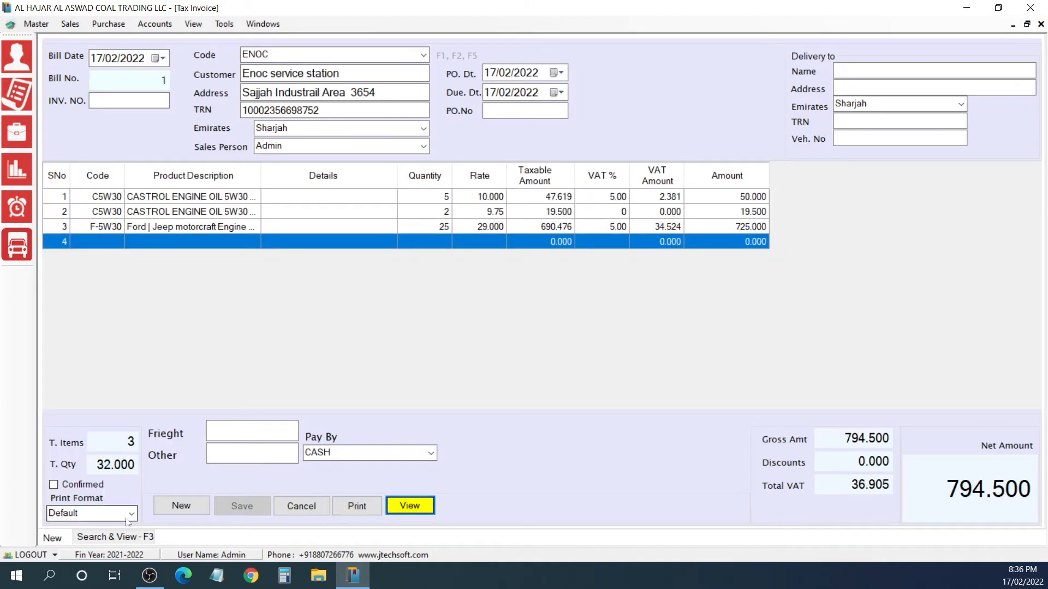
pyautogui.click(405, 512)
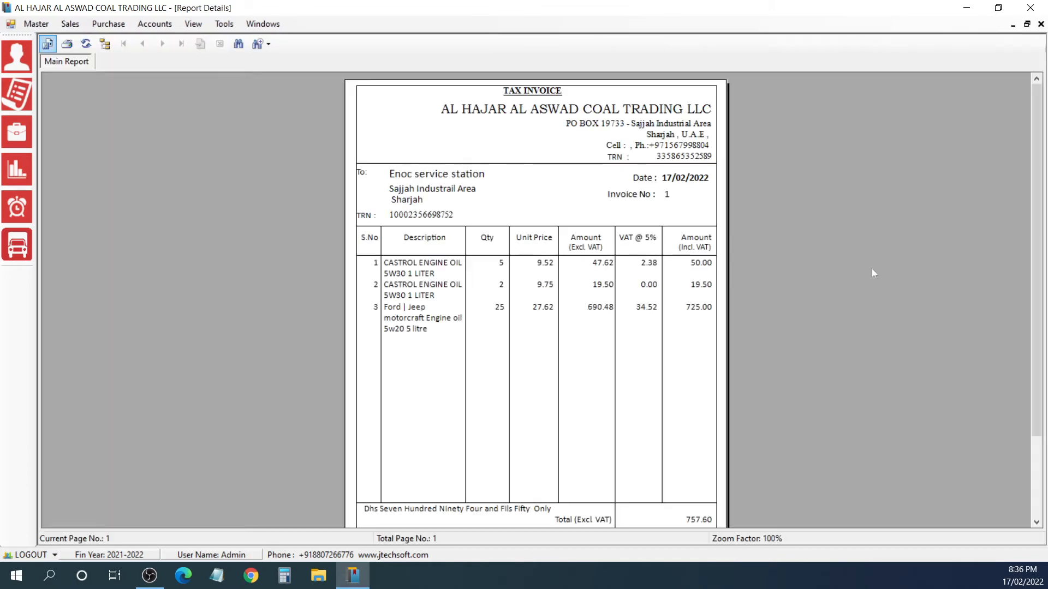
pyautogui.click(257, 45)
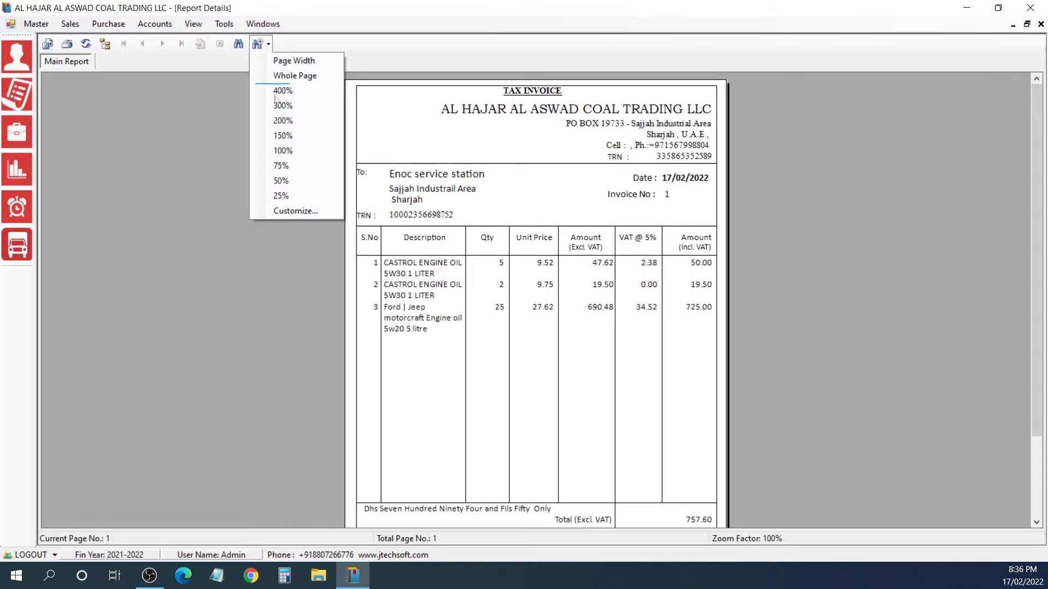
pyautogui.click(289, 145)
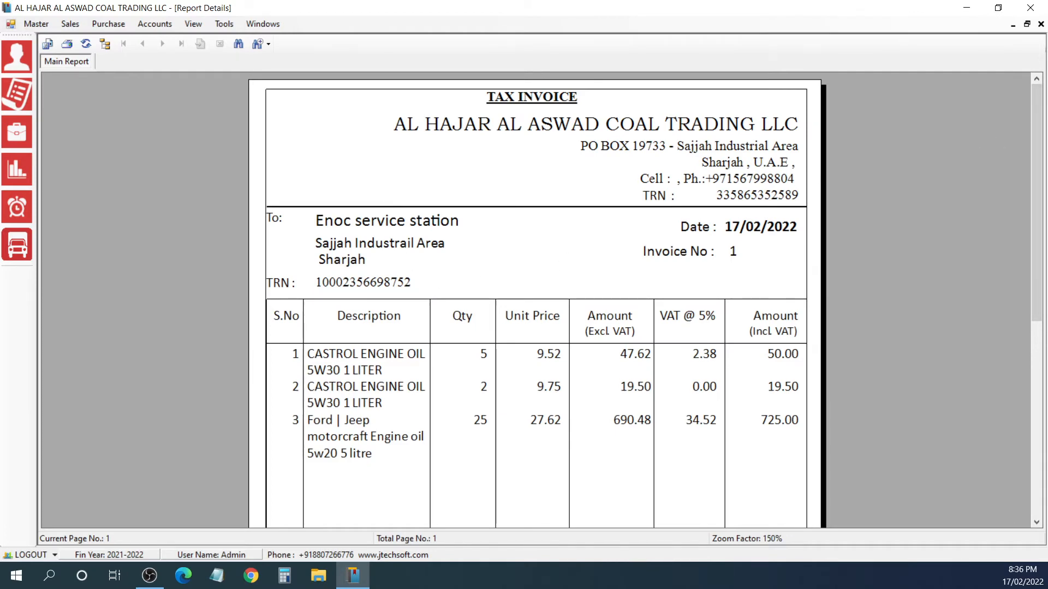
pyautogui.moveTo(1031, 130); pyautogui.dragTo(1032, 214)
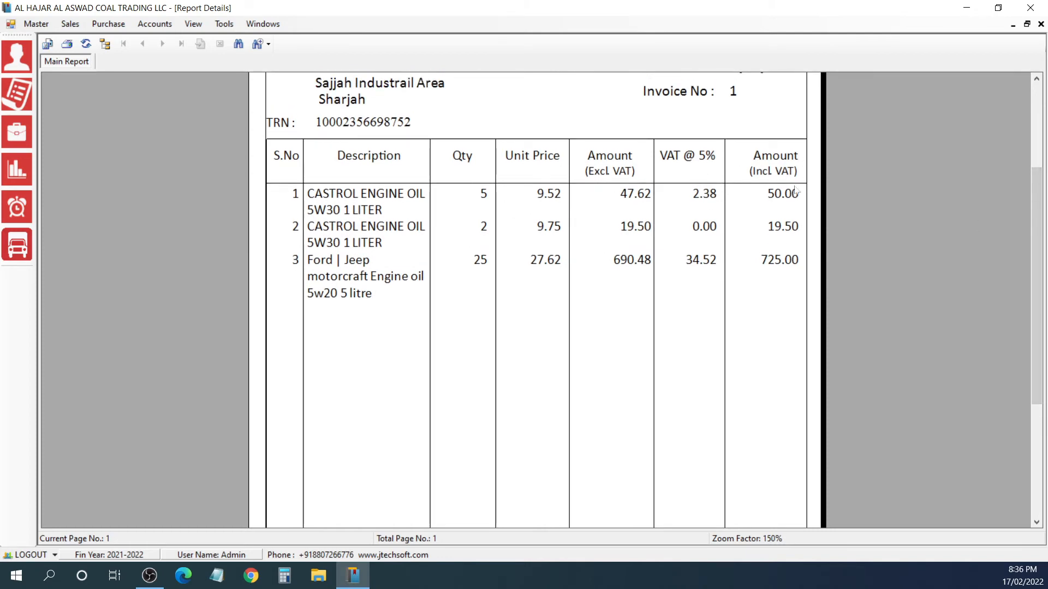
pyautogui.moveTo(1036, 215); pyautogui.dragTo(1036, 323)
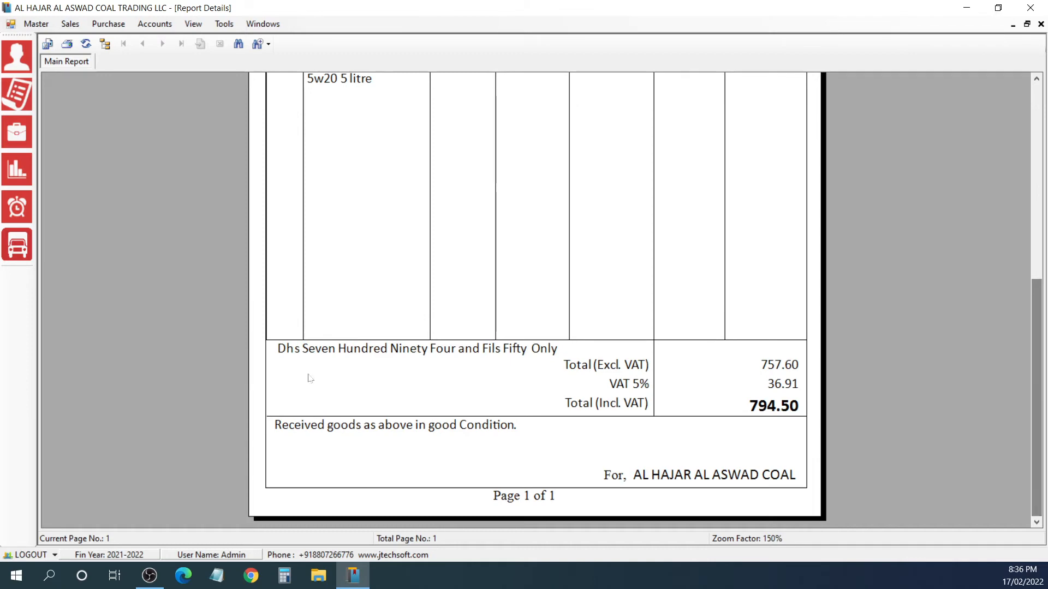
pyautogui.moveTo(1036, 404); pyautogui.dragTo(1020, 61)
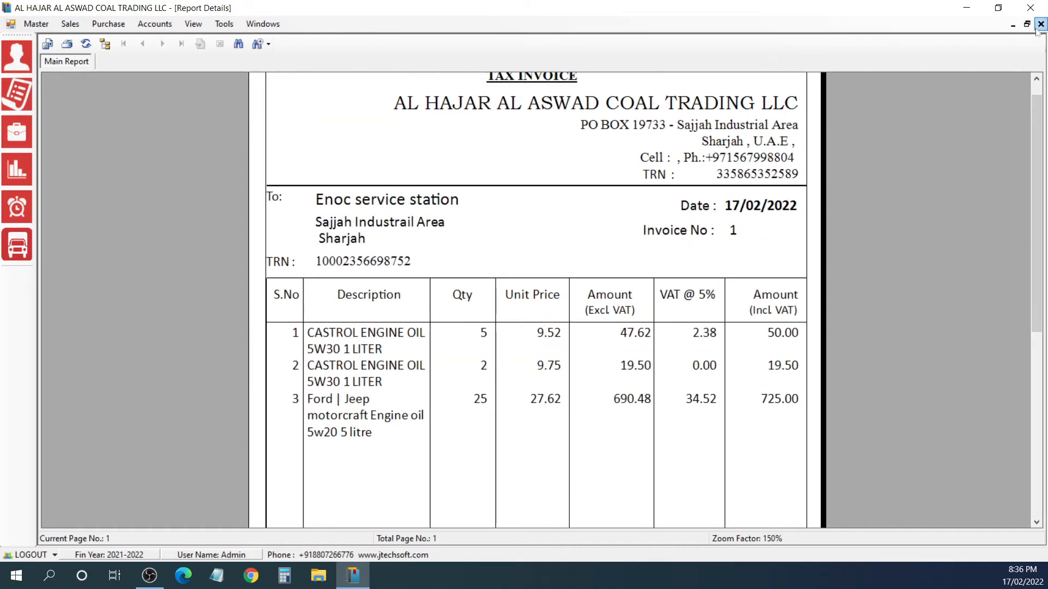
# Step: Export the invoice report to the Desktop as an Adobe Acrobat PDF named enoc-INV and close the preview
pyautogui.click(48, 45)
pyautogui.click(189, 288)
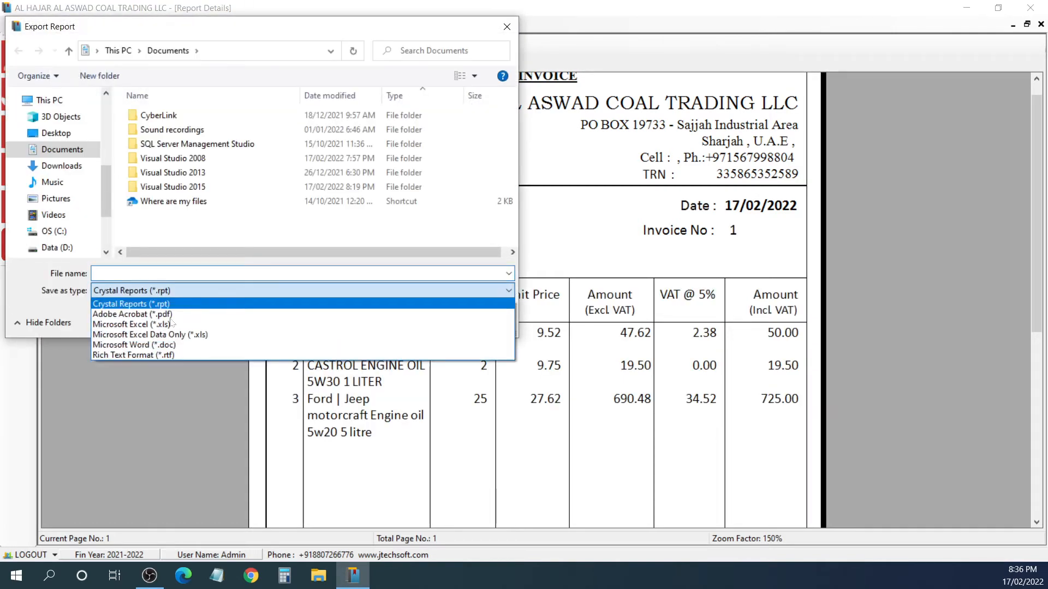
pyautogui.click(163, 315)
pyautogui.moveTo(238, 32); pyautogui.dragTo(645, 139)
pyautogui.click(510, 377)
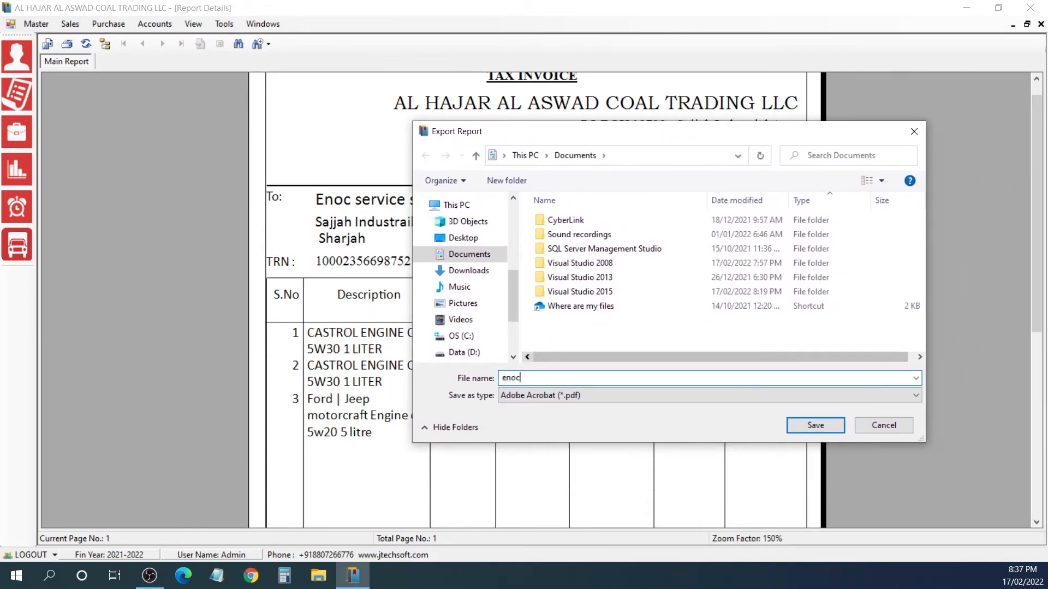
pyautogui.write('enoc-INV')
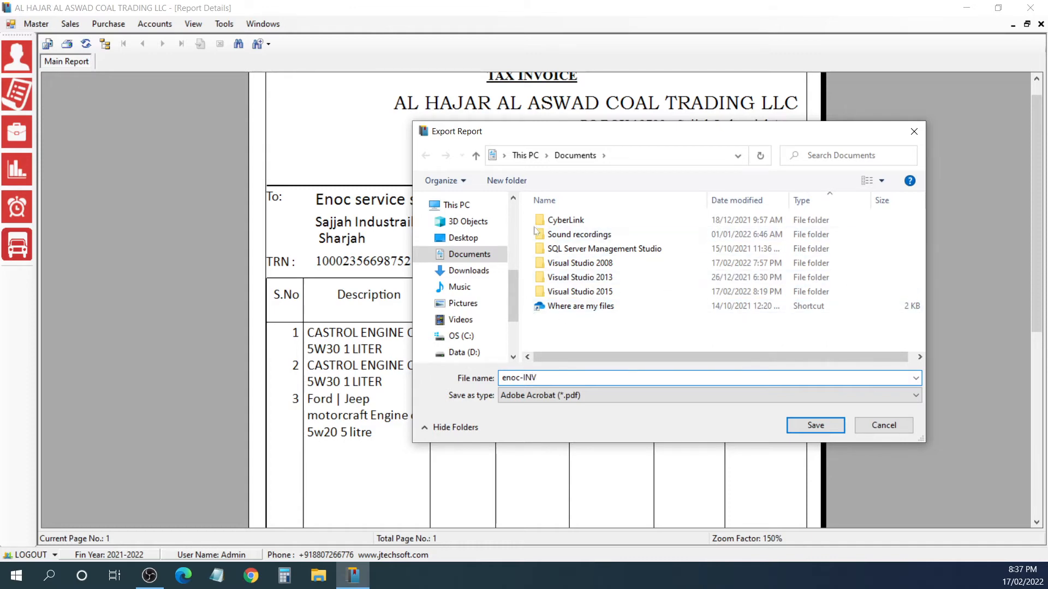
pyautogui.click(463, 237)
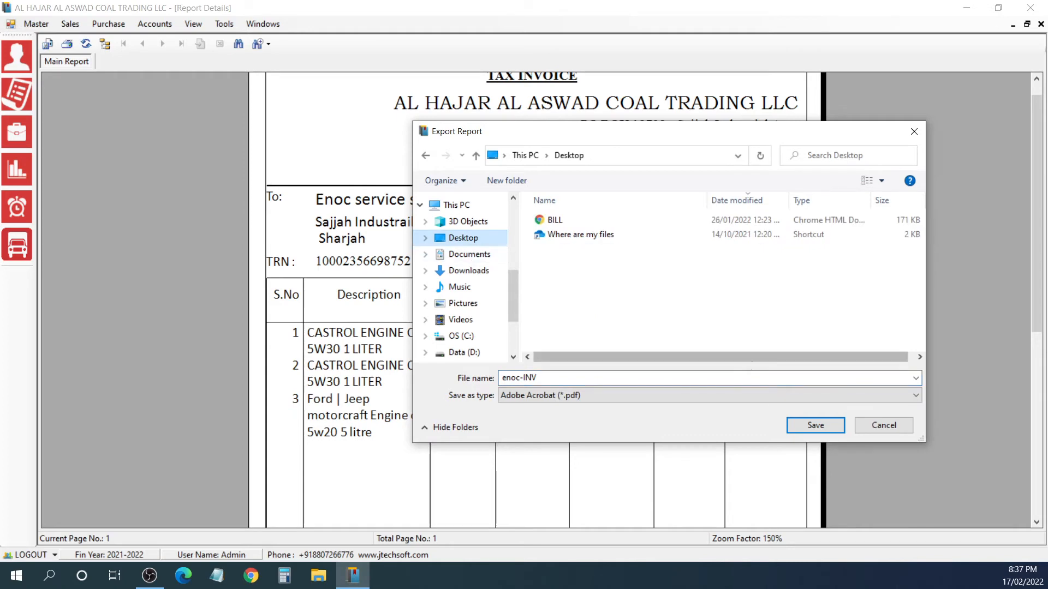
pyautogui.click(816, 425)
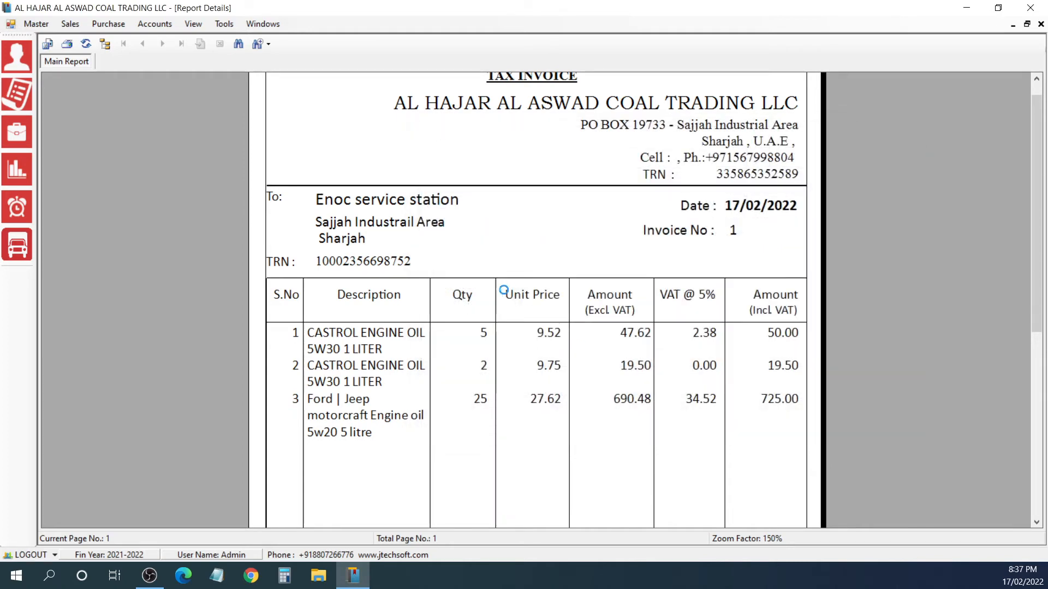
pyautogui.click(556, 333)
pyautogui.click(1041, 24)
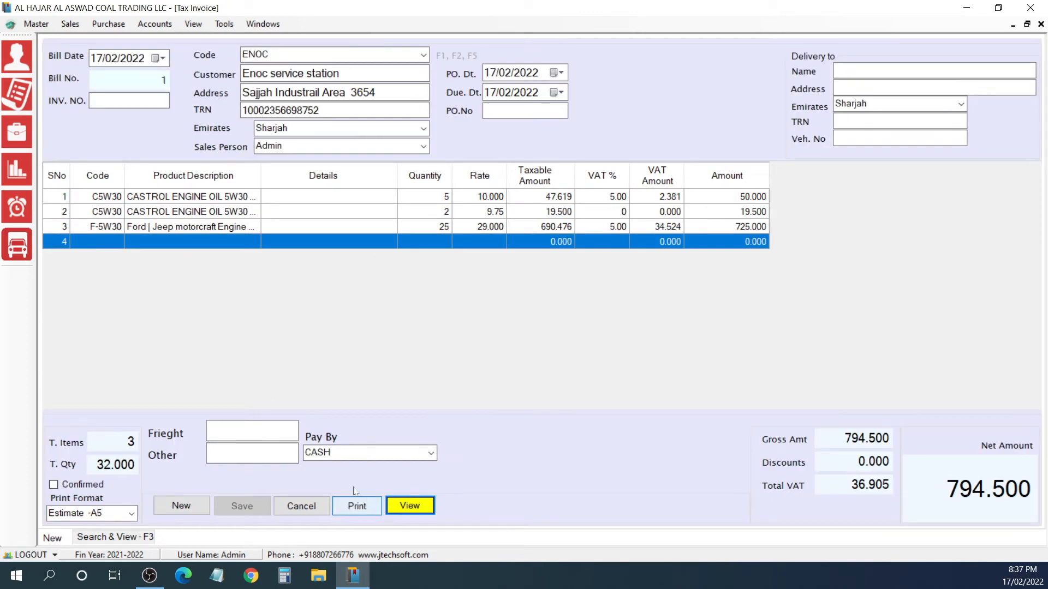
# Step: List the sales invoices dated 17/02/2022 and open the Enoc service station entry
pyautogui.click(139, 536)
pyautogui.click(227, 67)
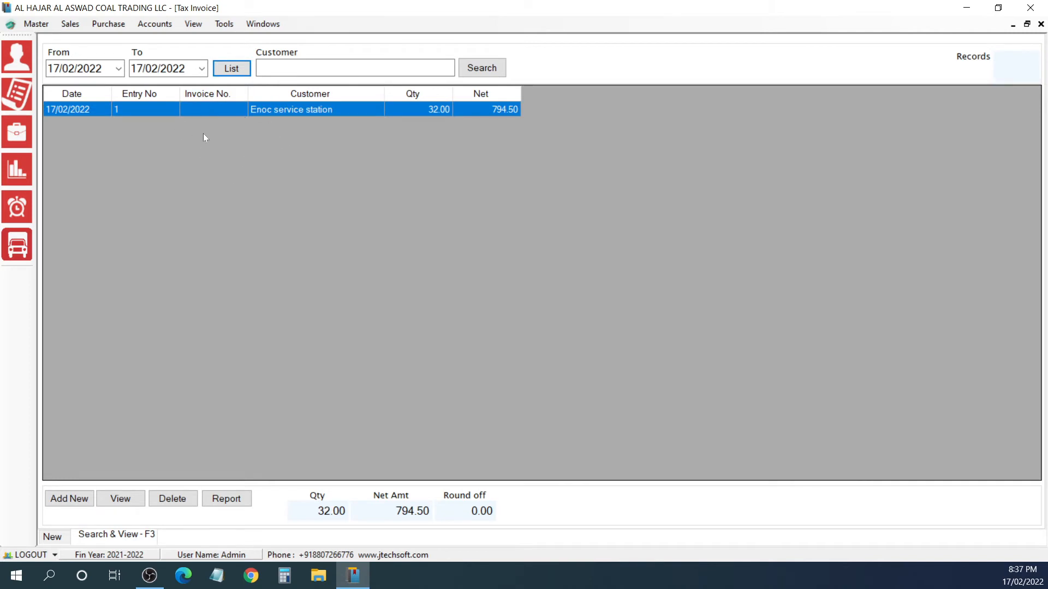
pyautogui.click(121, 498)
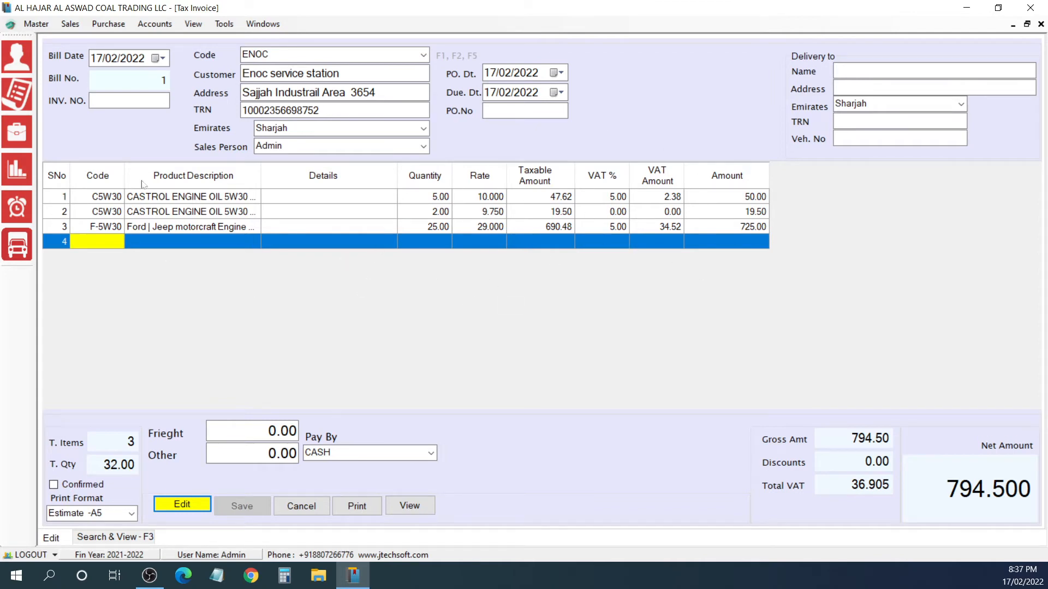
# Step: Clear the loaded ENOC invoice and bring up a blank tax invoice
pyautogui.click(69, 23)
pyautogui.click(72, 40)
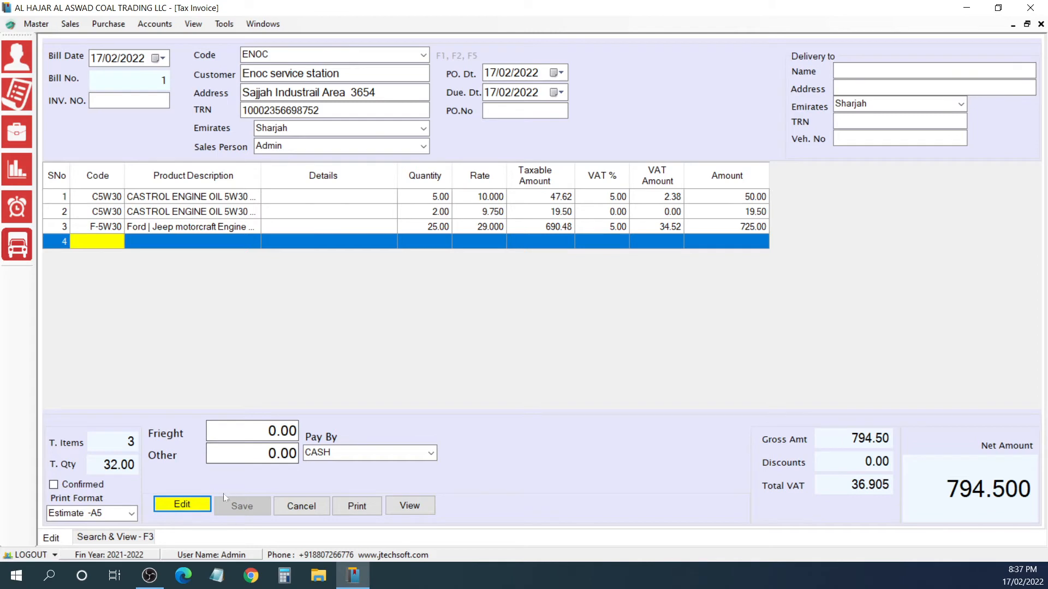
pyautogui.click(293, 505)
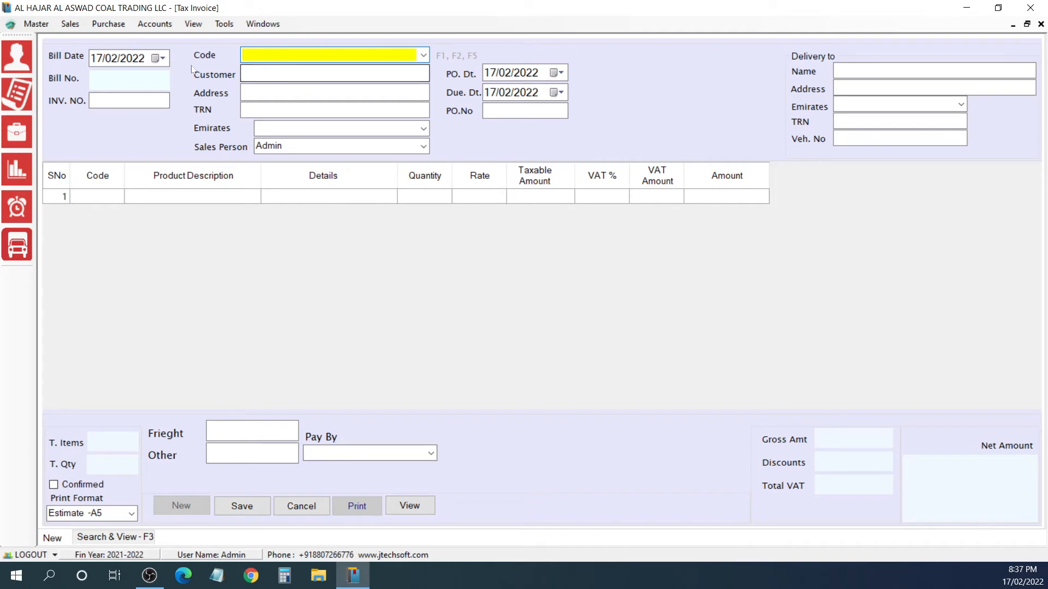
pyautogui.write('EN')
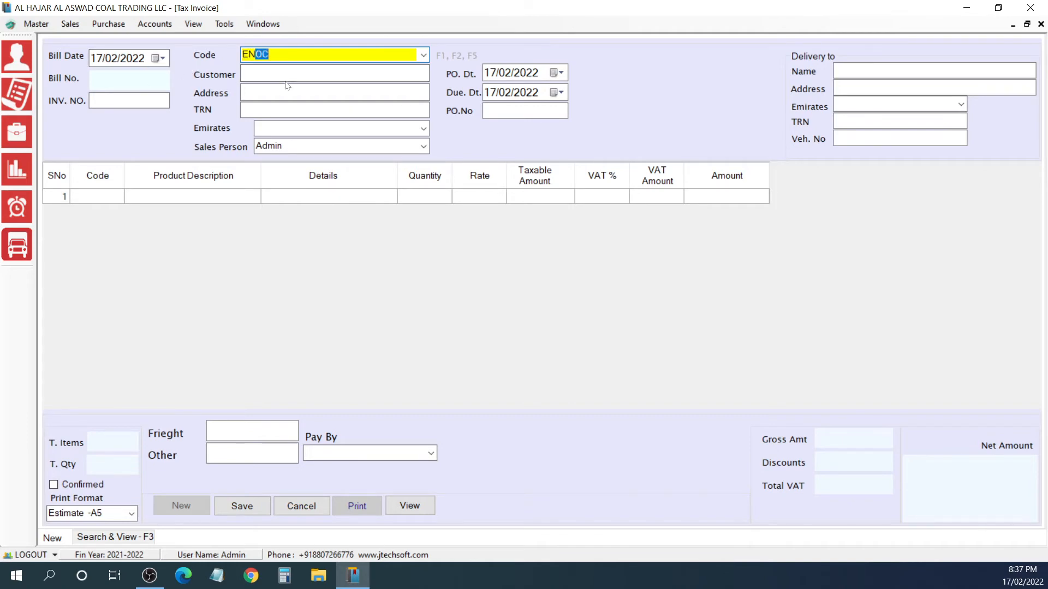
pyautogui.press('BackSpace')
pyautogui.press('BackSpace')
pyautogui.press('BackSpace')
# Step: Set the new invoice's customer code to Dynatrade and accept the default customer details and dates
pyautogui.write('Dynatrade')
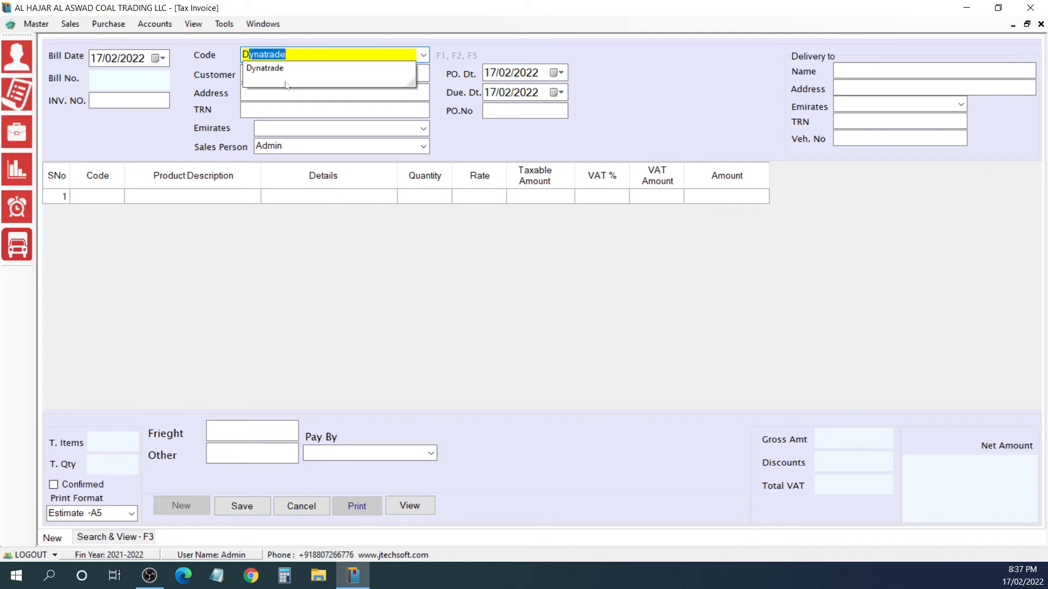
pyautogui.press('Return')
pyautogui.press('Return')
pyautogui.press('Return')
pyautogui.press('Return')
pyautogui.press('Return')
pyautogui.press('Return')
pyautogui.press('Return')
pyautogui.press('Return')
pyautogui.press('Return')
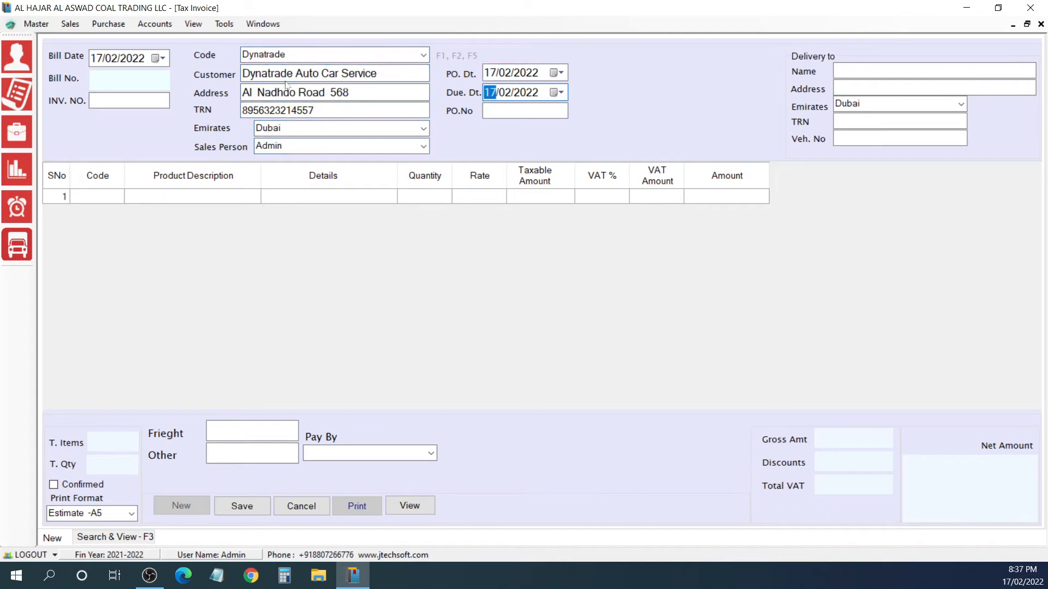
pyautogui.press('Return')
pyautogui.press('Return')
pyautogui.press('Return')
pyautogui.press('Return')
pyautogui.press('Return')
pyautogui.press('Return')
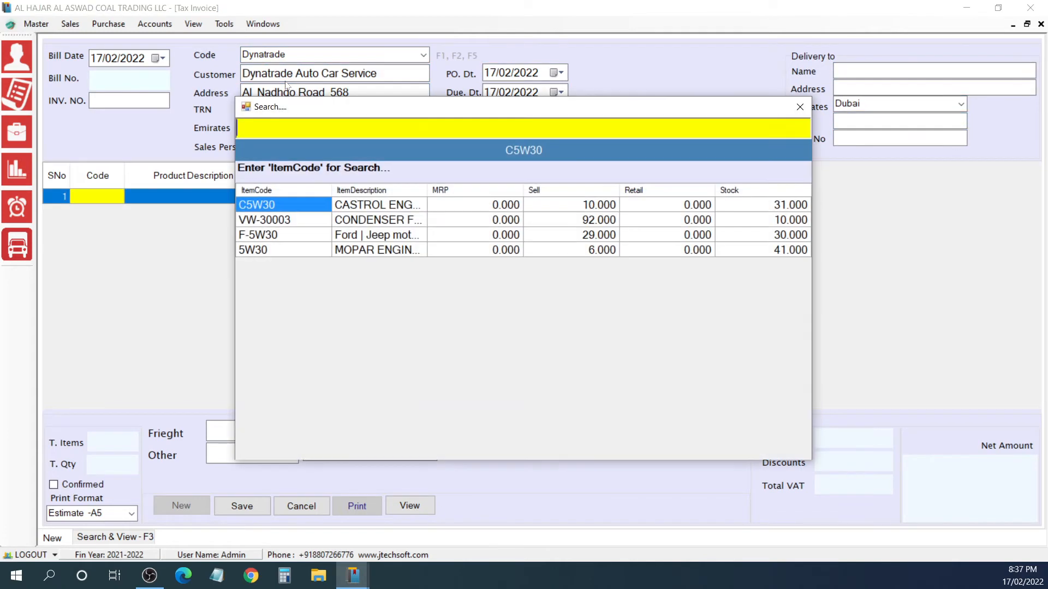
# Step: Search the product lookup for VW and choose item VW-30003, the Volkswagen condenser, for the first invoice line
pyautogui.write('VW')
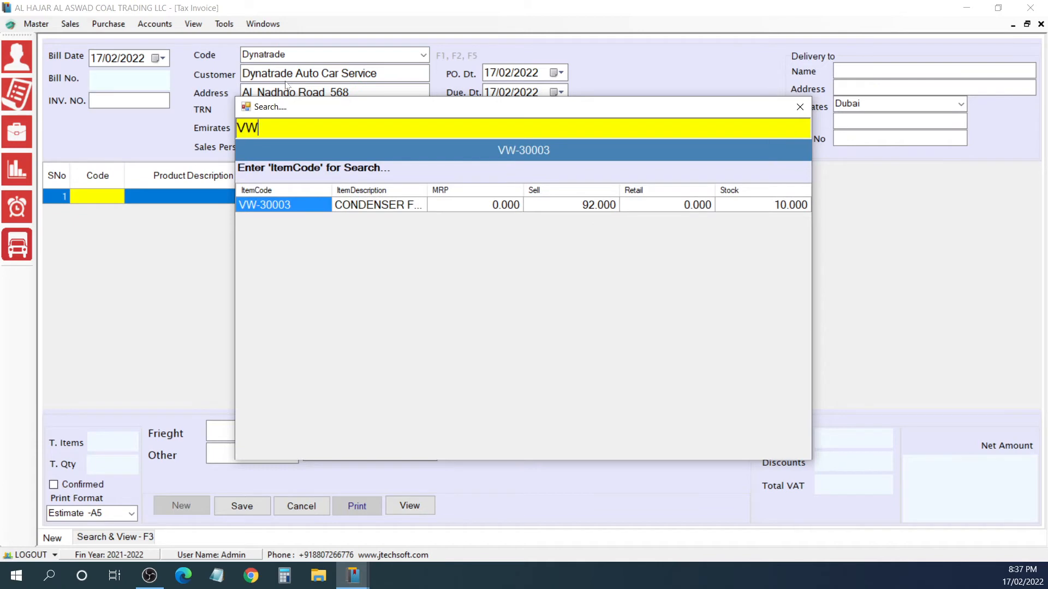
pyautogui.press('Return')
# Step: Set the first line's quantity to 2 and accept its default rate and VAT
pyautogui.press('Return')
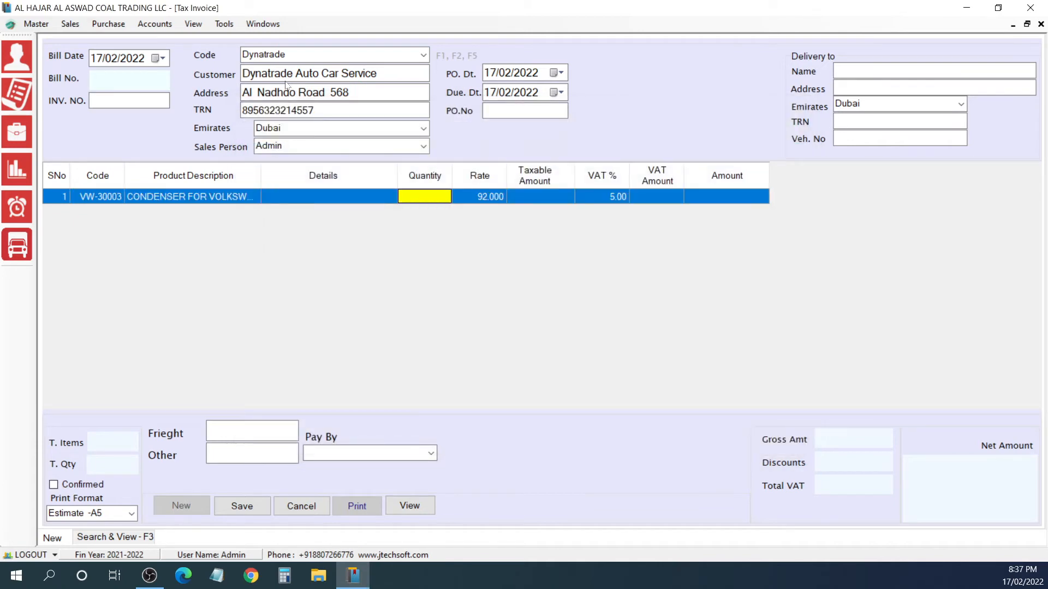
pyautogui.write('2')
pyautogui.press('Return')
pyautogui.press('Return')
pyautogui.press('Return')
pyautogui.press('Return')
pyautogui.press('Return')
pyautogui.press('Return')
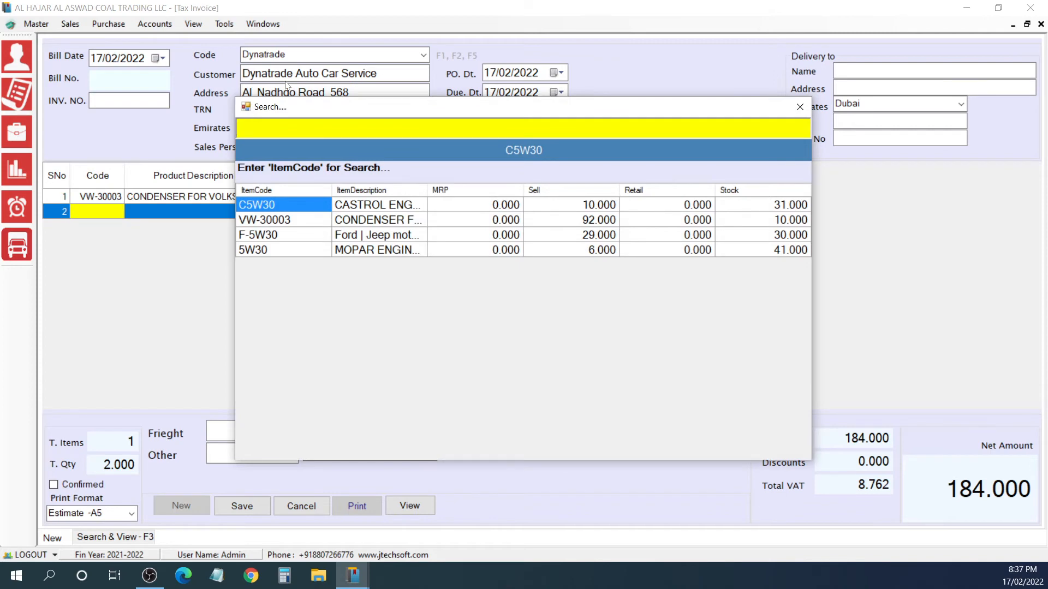
# Step: Dismiss the product lookup and enter item code 5W30, the Mopar engine oil, on the second invoice line
pyautogui.press('Escape')
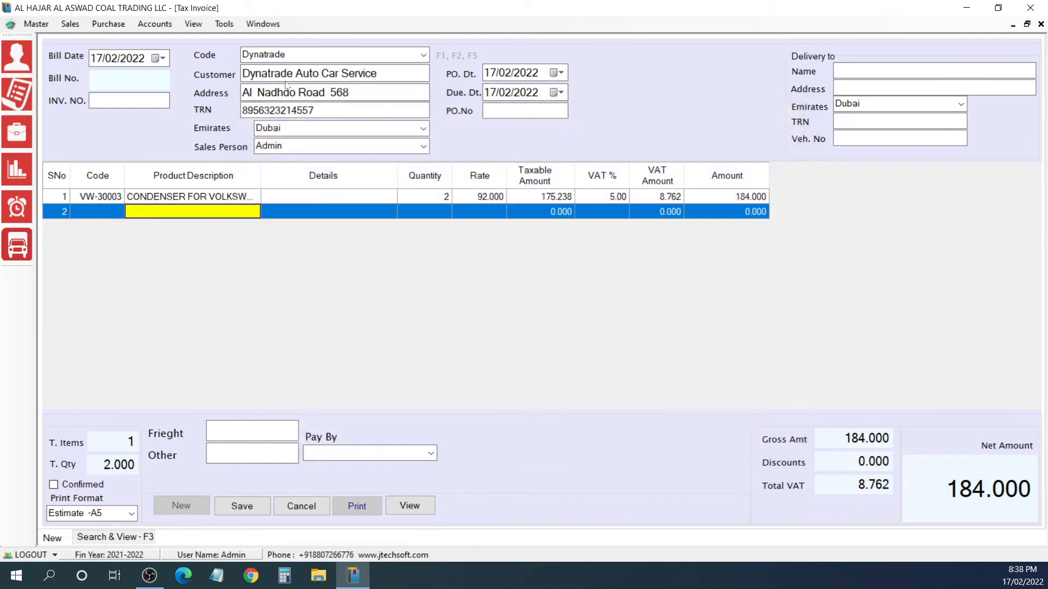
pyautogui.press('Left')
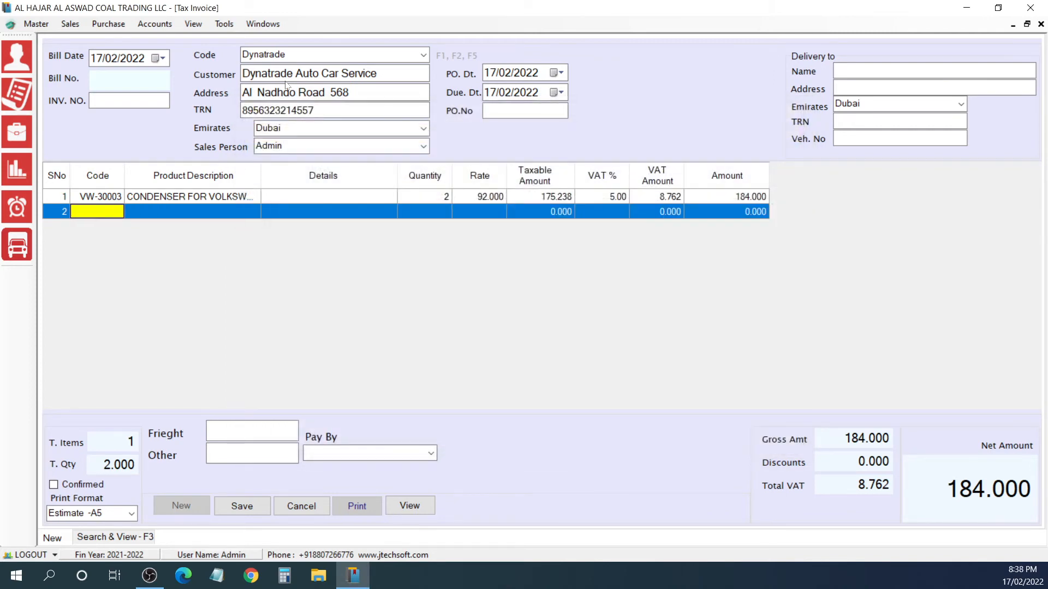
pyautogui.write('5W30')
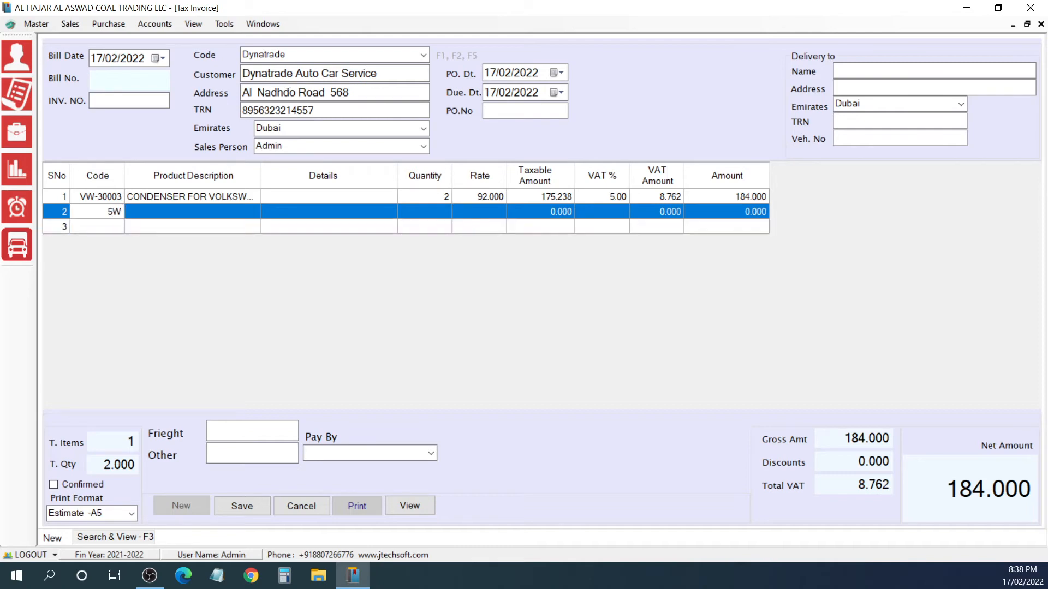
pyautogui.press('Return')
# Step: Set the second line's quantity to 4 and accept its default rate and VAT
pyautogui.press('Return')
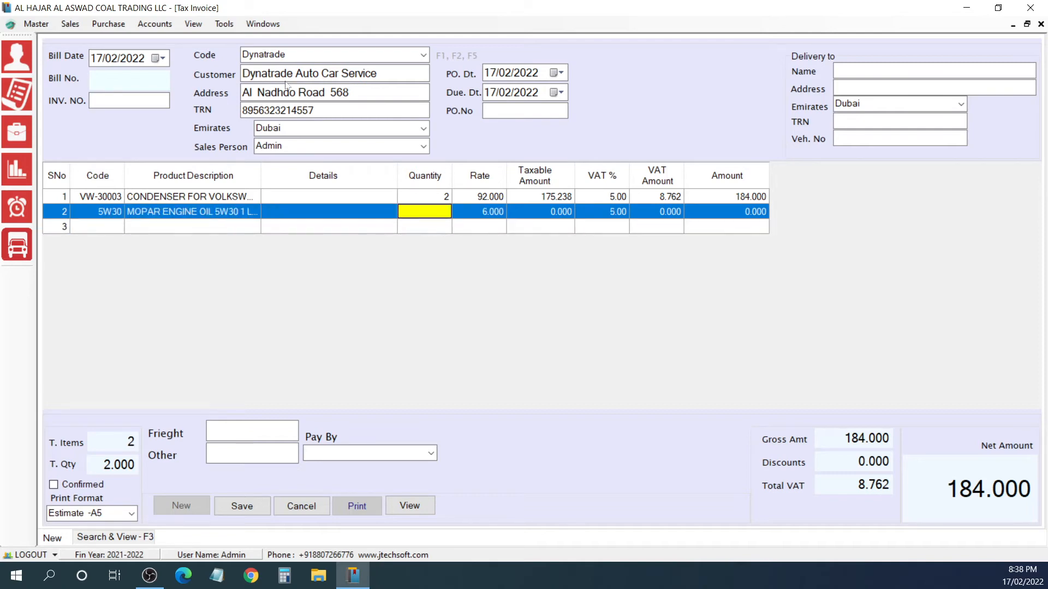
pyautogui.write('4')
pyautogui.press('Return')
pyautogui.press('Return')
pyautogui.press('Return')
pyautogui.press('Return')
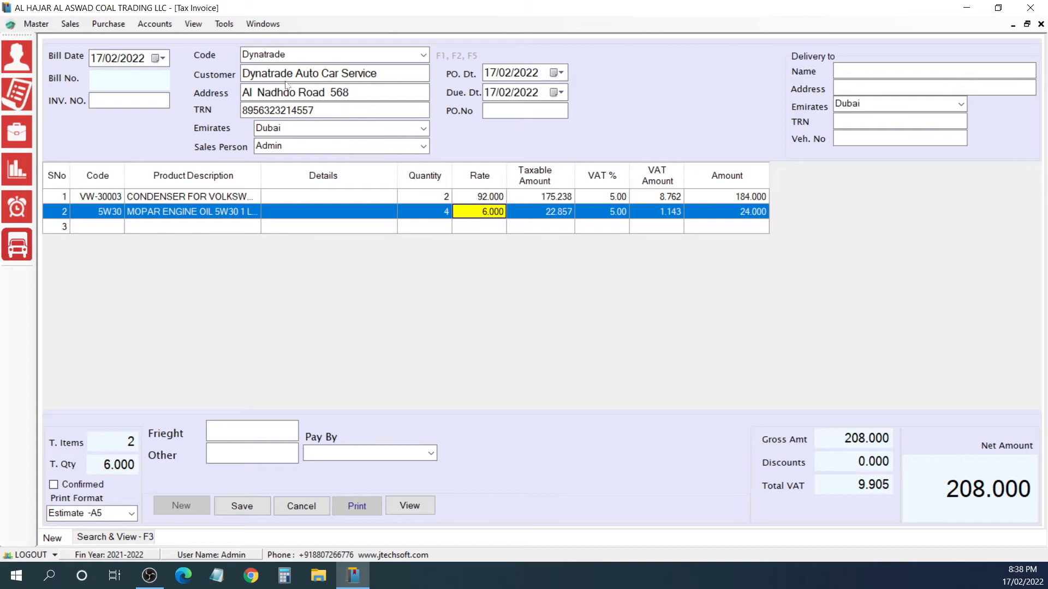
pyautogui.press('Return')
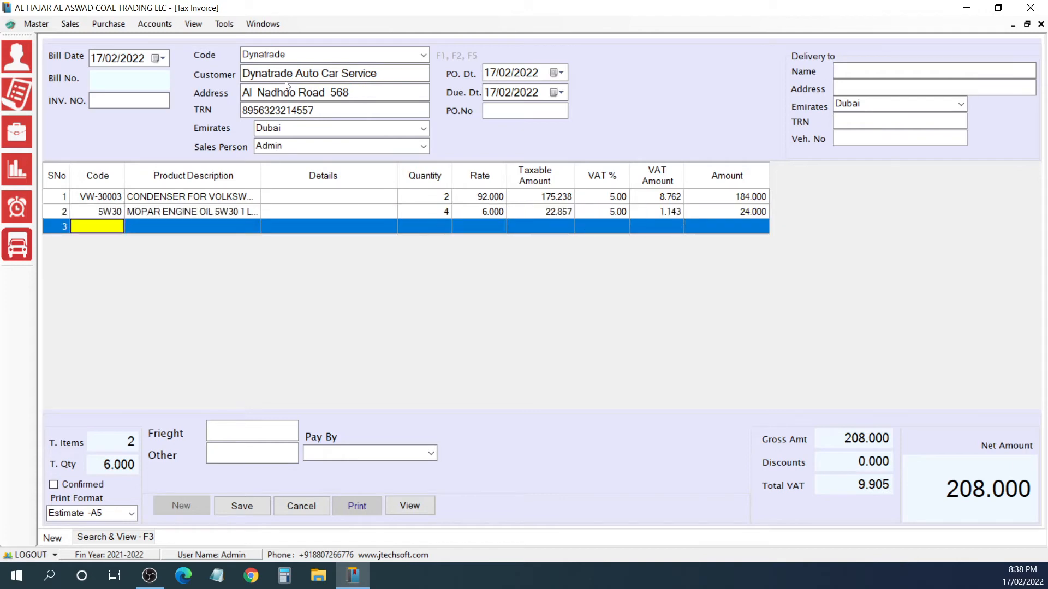
# Step: Add item 5W30 on the third invoice line with quantity 2, rate 5.8 and the default VAT
pyautogui.write('5W30')
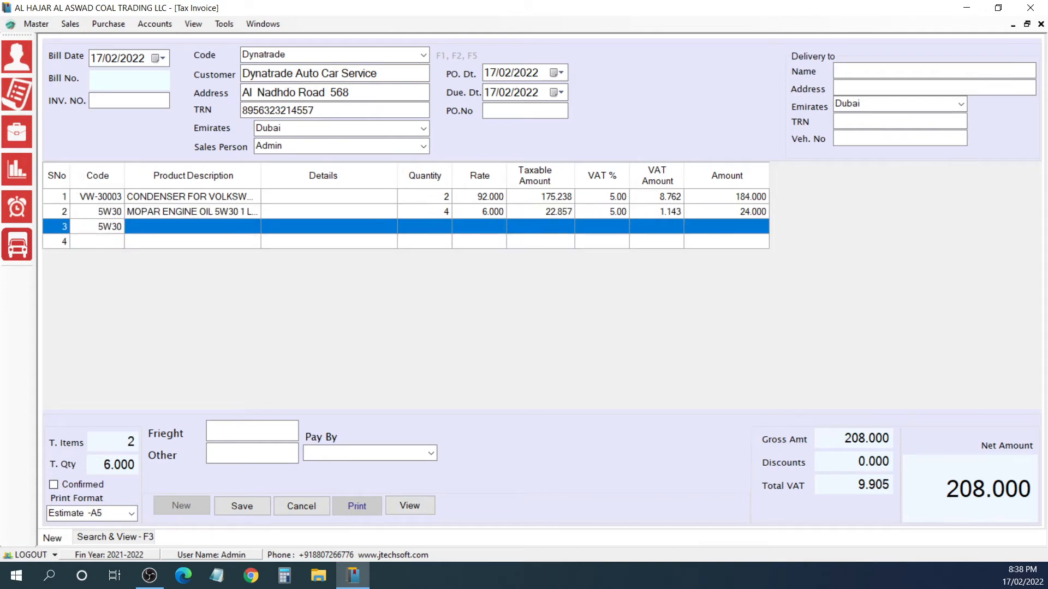
pyautogui.press('Return')
pyautogui.press('Return')
pyautogui.write('2')
pyautogui.press('Return')
pyautogui.write('5.8')
pyautogui.press('Return')
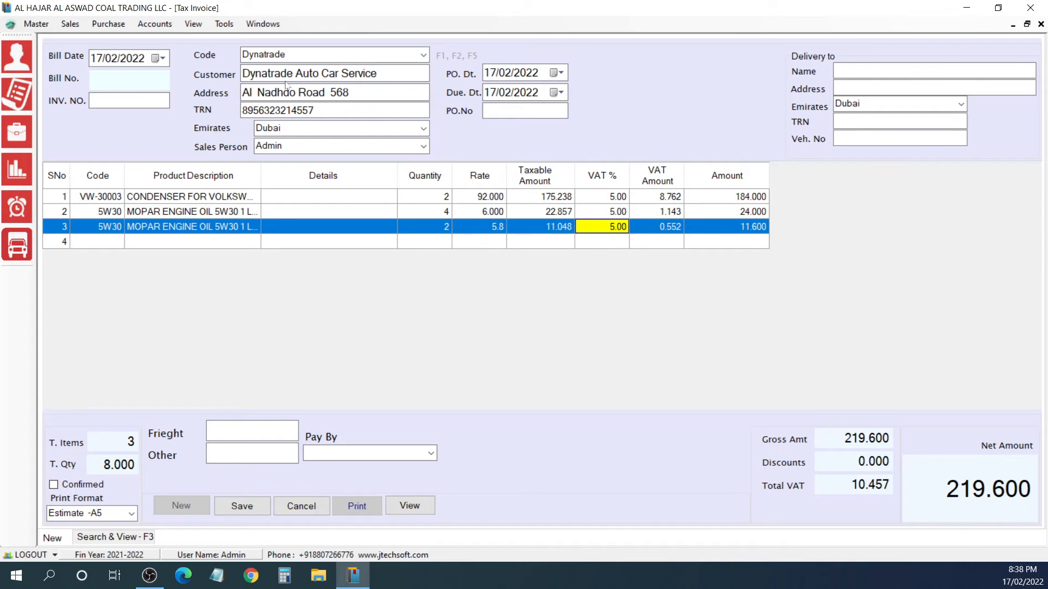
pyautogui.press('Return')
pyautogui.press('Return')
pyautogui.press('Return')
pyautogui.press('Return')
pyautogui.press('Return')
# Step: End item entry with the fourth line blank, leave freight and other charges empty, and set the invoice's payment method to CREDIT
pyautogui.press('Escape')
pyautogui.press('Return')
pyautogui.press('Return')
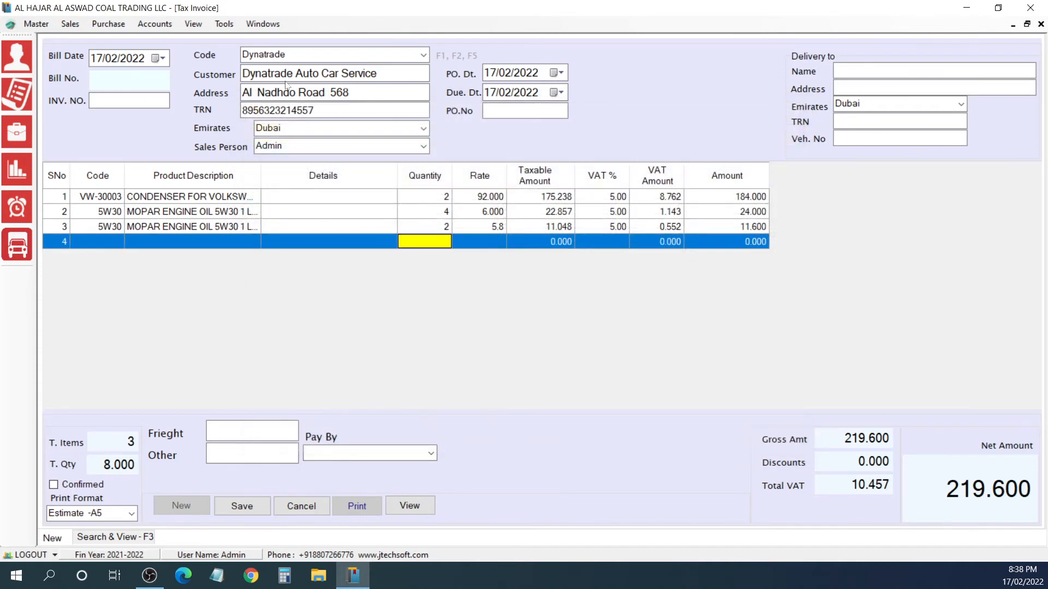
pyautogui.press('Return')
pyautogui.press('Return')
pyautogui.press('Return')
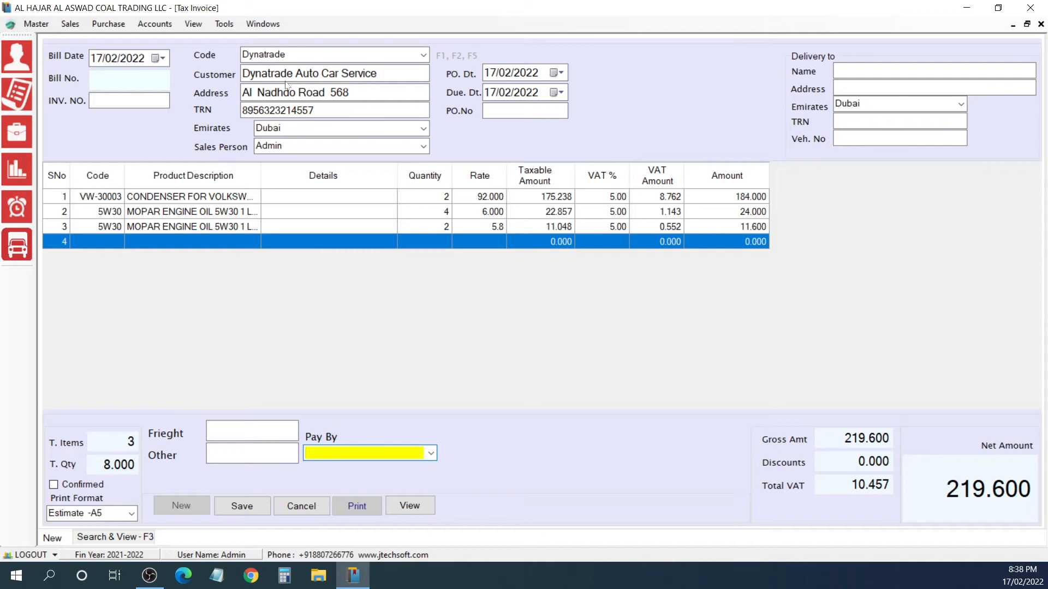
pyautogui.write('CREDIT')
pyautogui.press('Return')
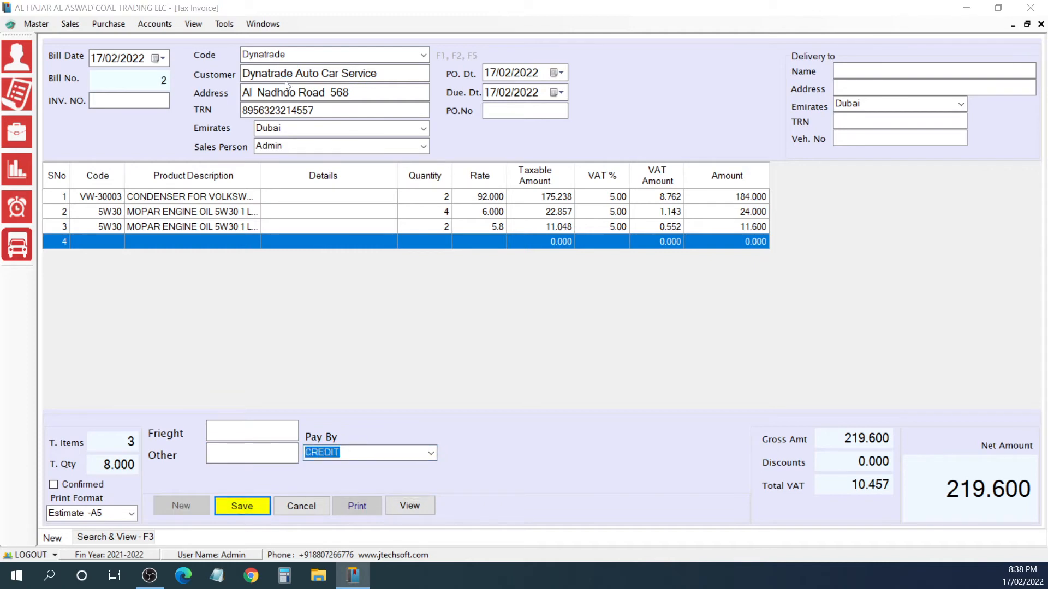
# Step: Save the Dynatrade invoice, view its print preview, and close the preview
pyautogui.press('Return')
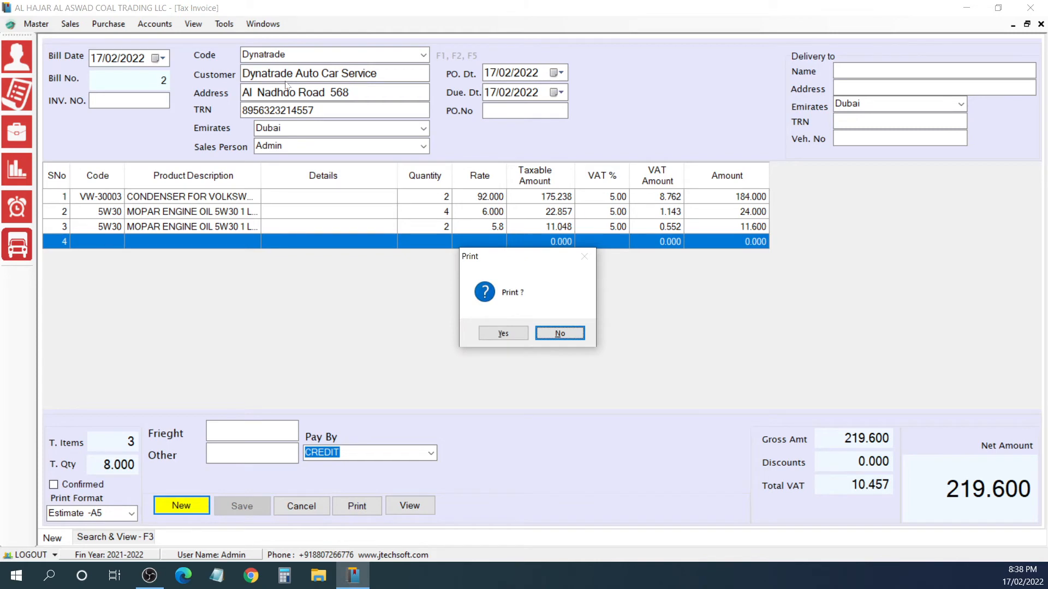
pyautogui.press('y')
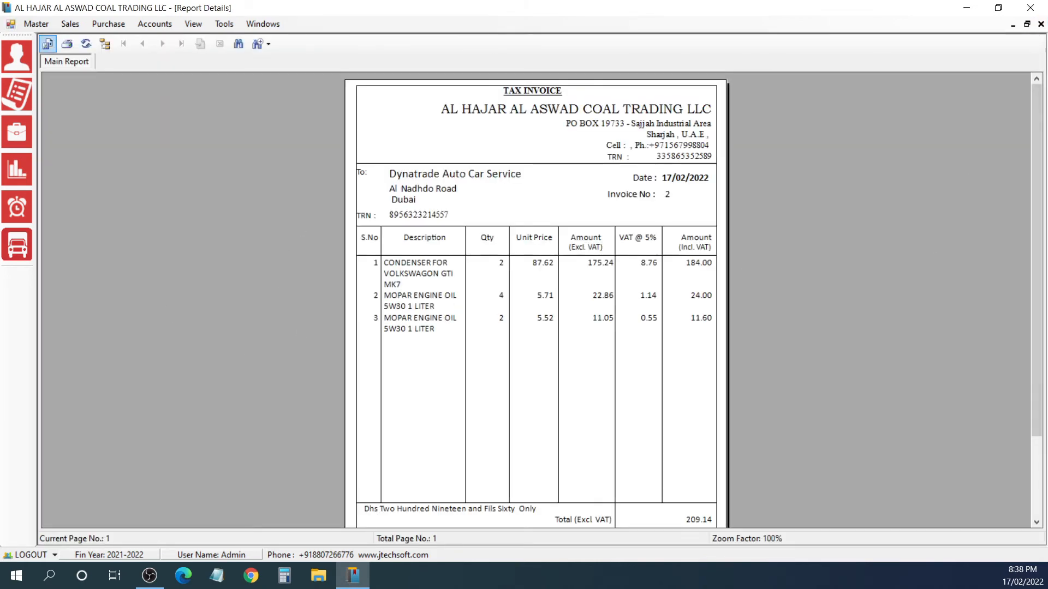
pyautogui.click(1041, 24)
# Step: Set the print format to Tax Invoice - A5, preview the Dynatrade invoice in it, and close the preview
pyautogui.click(131, 514)
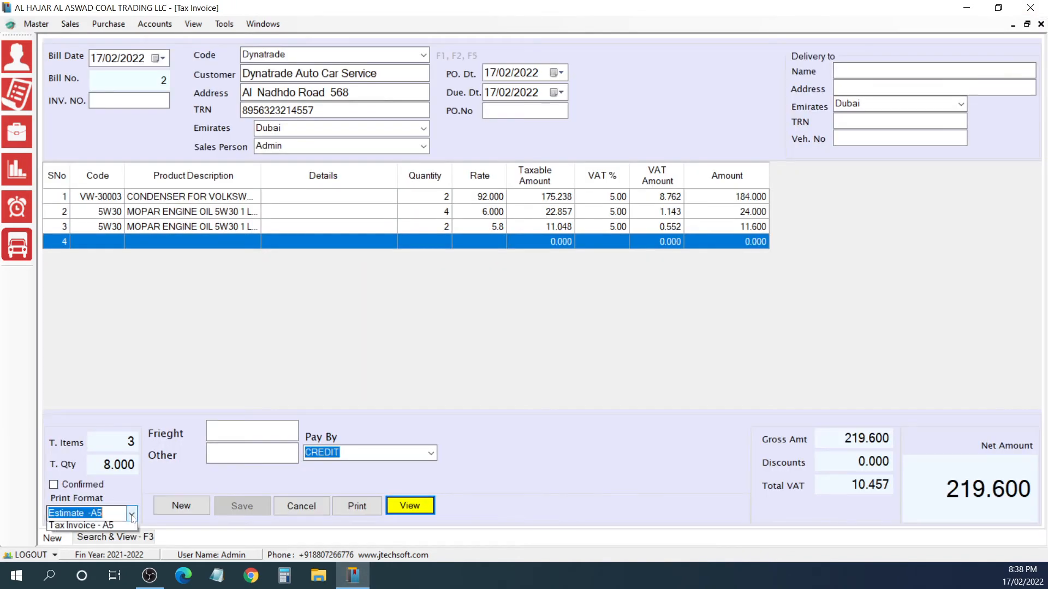
pyautogui.click(115, 551)
pyautogui.click(358, 507)
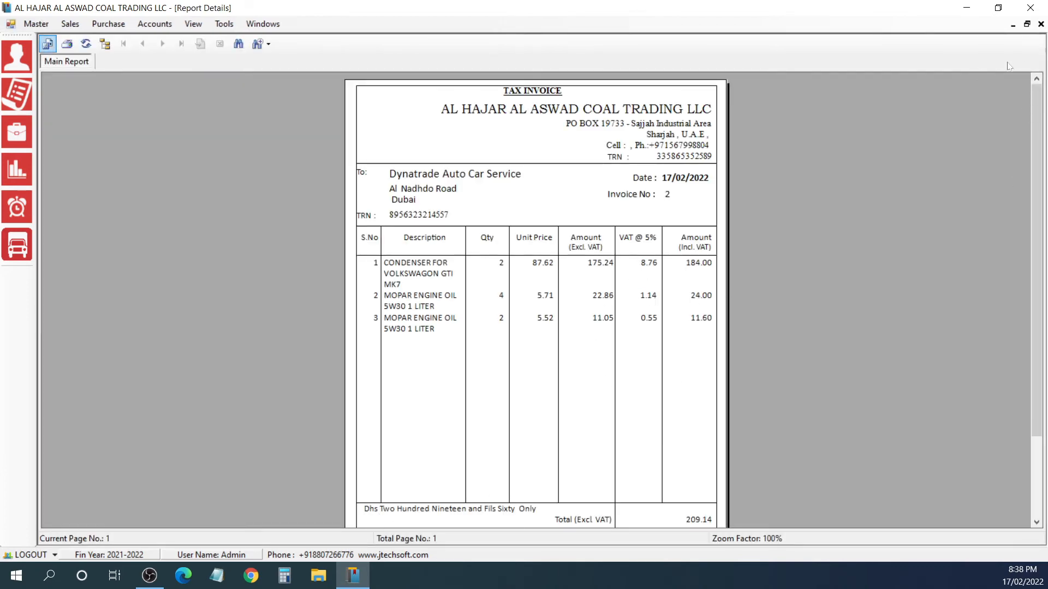
pyautogui.moveTo(1037, 144); pyautogui.dragTo(1038, 109)
pyautogui.click(1041, 24)
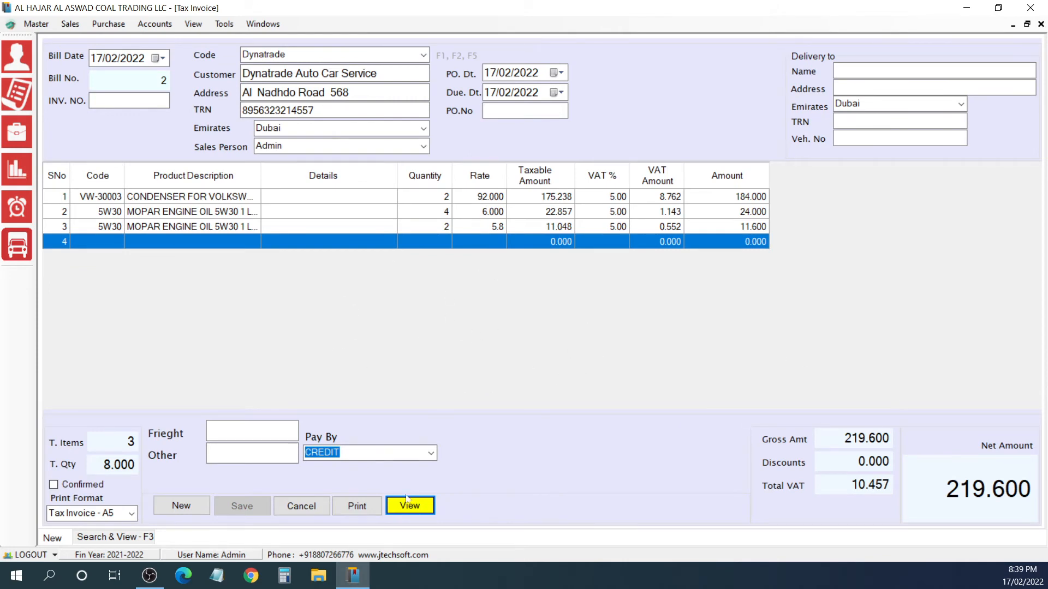
# Step: Refresh the list of saved tax invoices for 17/02/2022, close it, and refresh the dashboard totals for 17/01/2022 to 17/02/2022
pyautogui.press('F3')
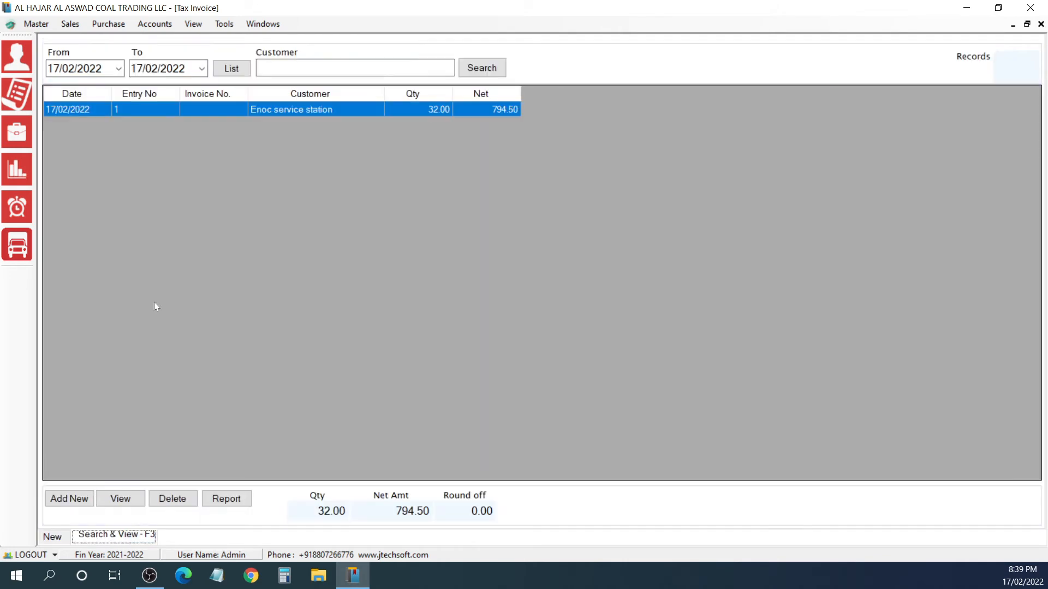
pyautogui.click(240, 72)
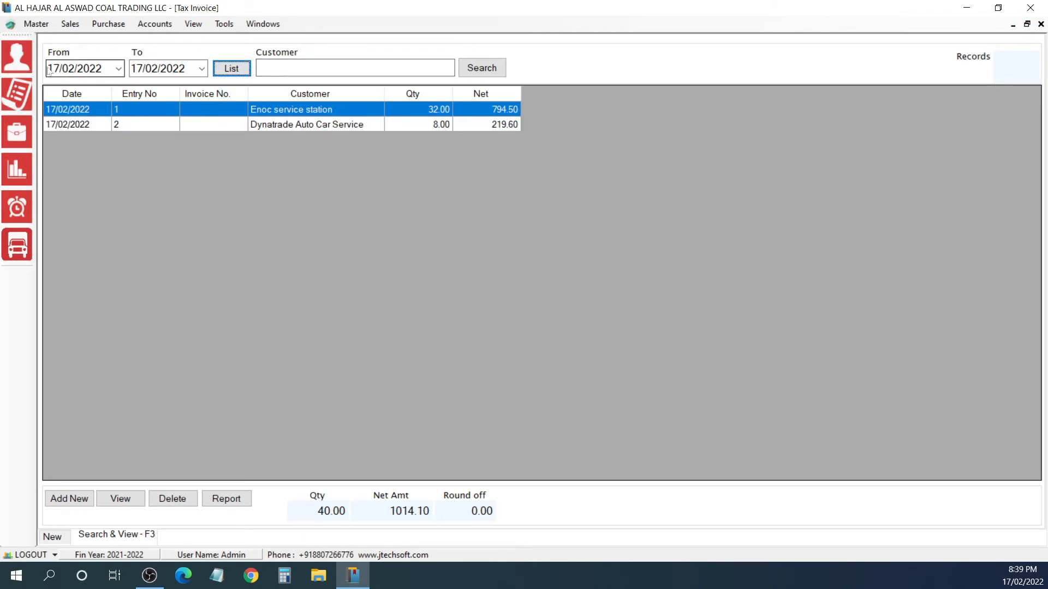
pyautogui.click(1040, 24)
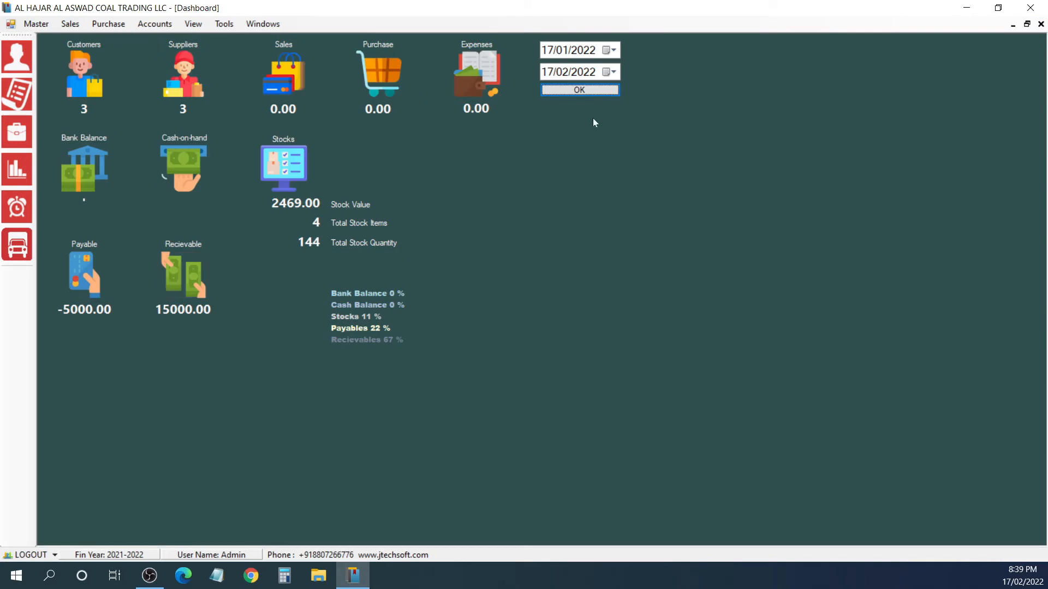
pyautogui.click(591, 91)
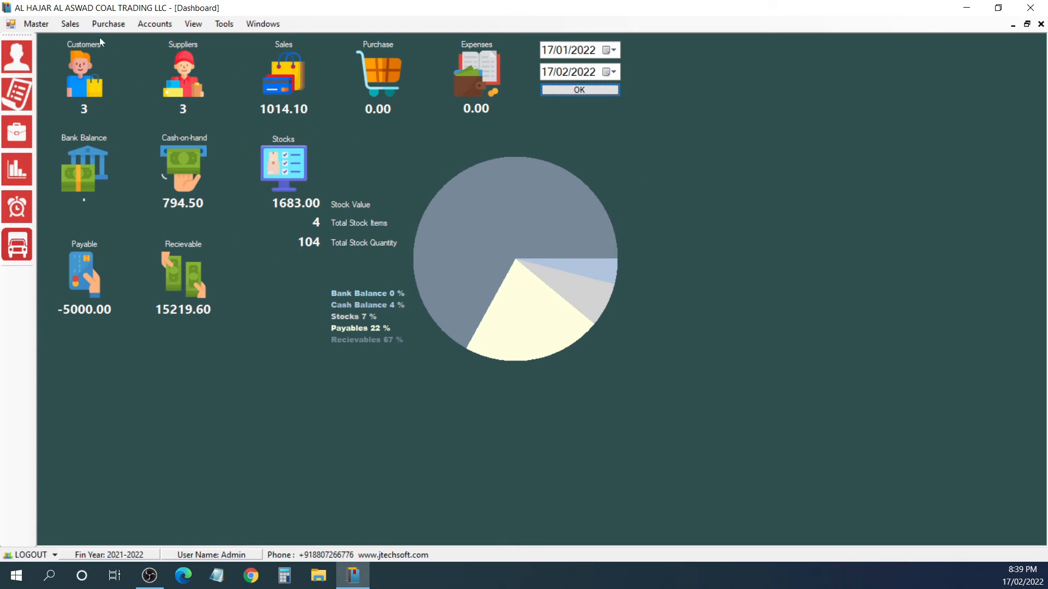
# Step: Start a new tax purchase with invoice number 58656 and supplier code RAS AL KNOR, accepting the default supplier details
pyautogui.click(108, 23)
pyautogui.click(125, 39)
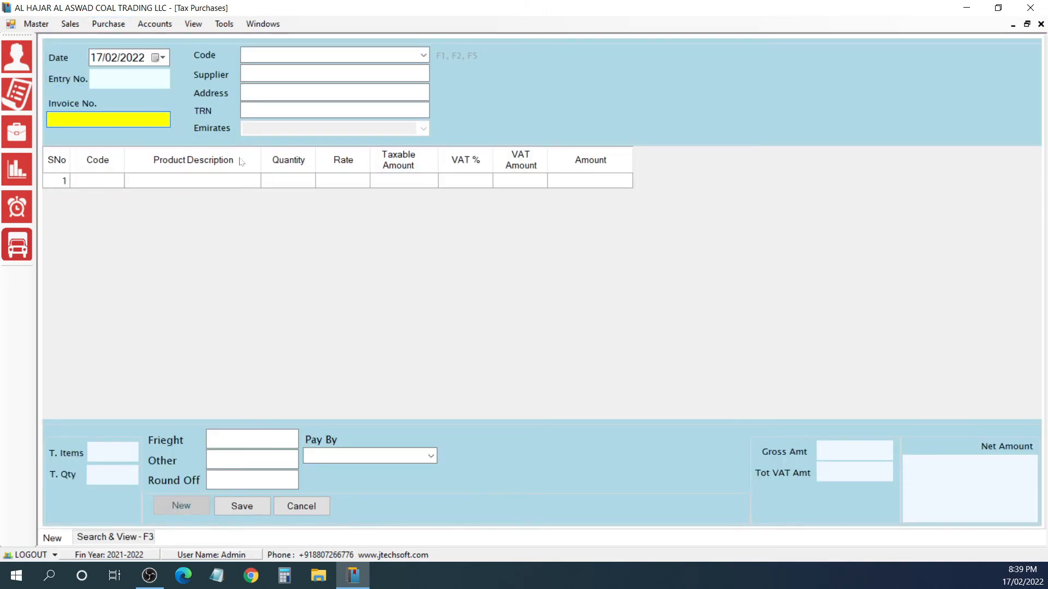
pyautogui.write('58656')
pyautogui.press('Return')
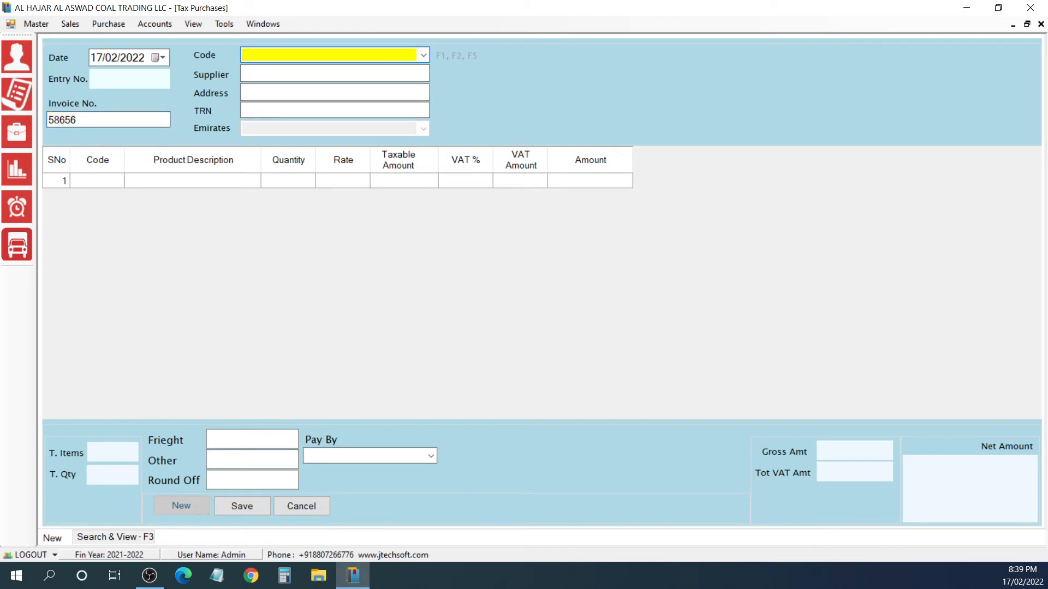
pyautogui.press('Down')
pyautogui.press('Return')
pyautogui.press('Return')
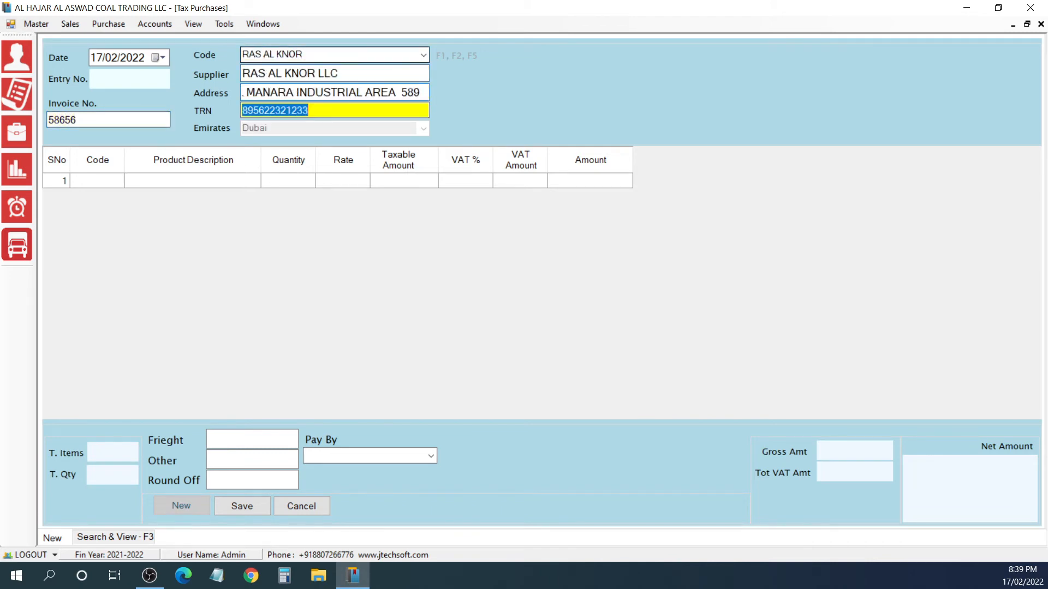
pyautogui.press('Return')
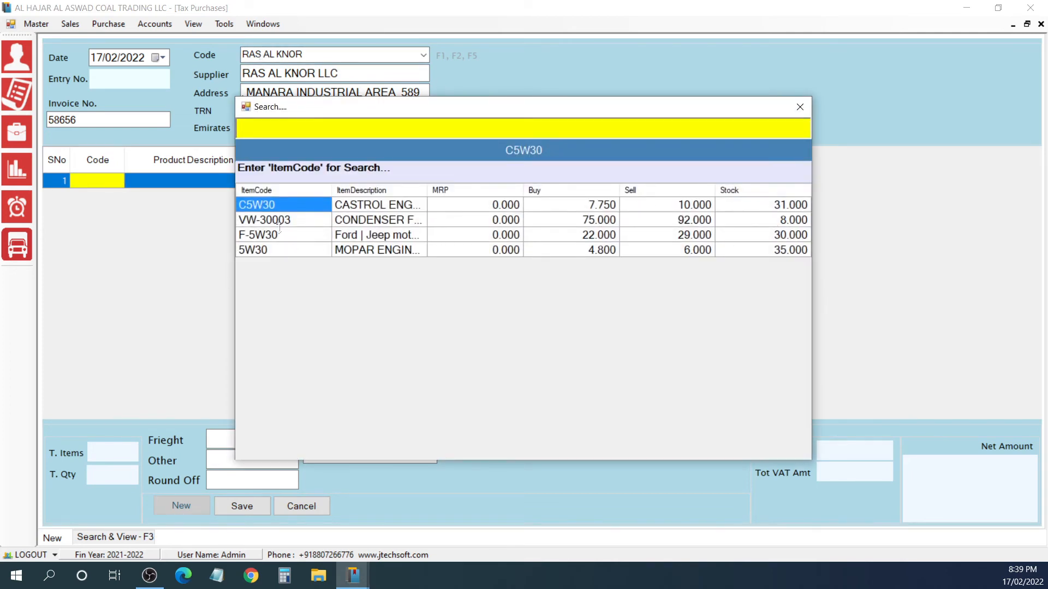
# Step: Search the product lookup for C5 and choose item C5W30, the Castrol engine oil, for the first purchase line
pyautogui.write('35')
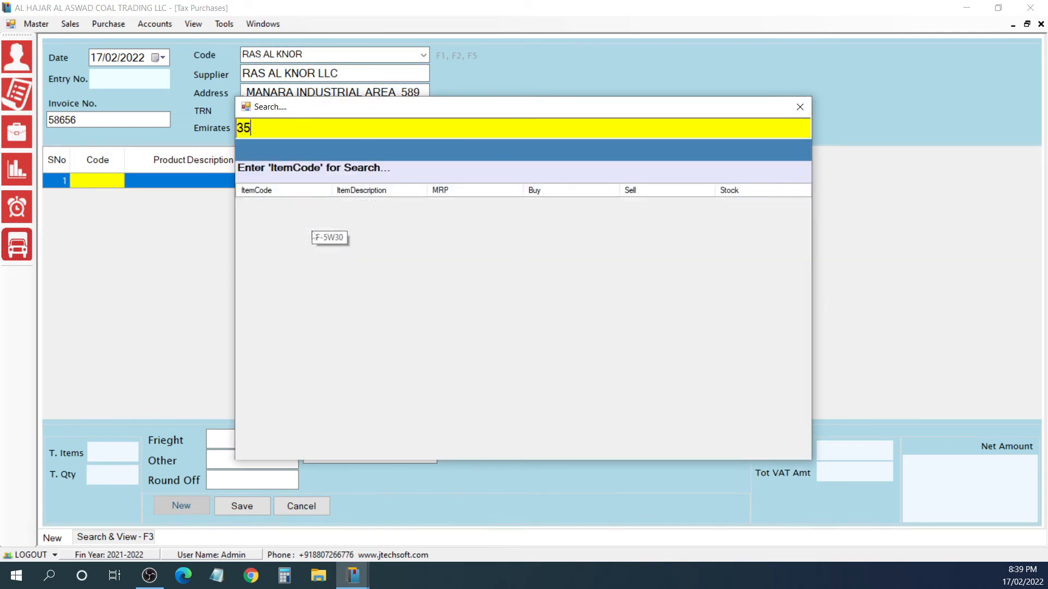
pyautogui.press('BackSpace')
pyautogui.press('BackSpace')
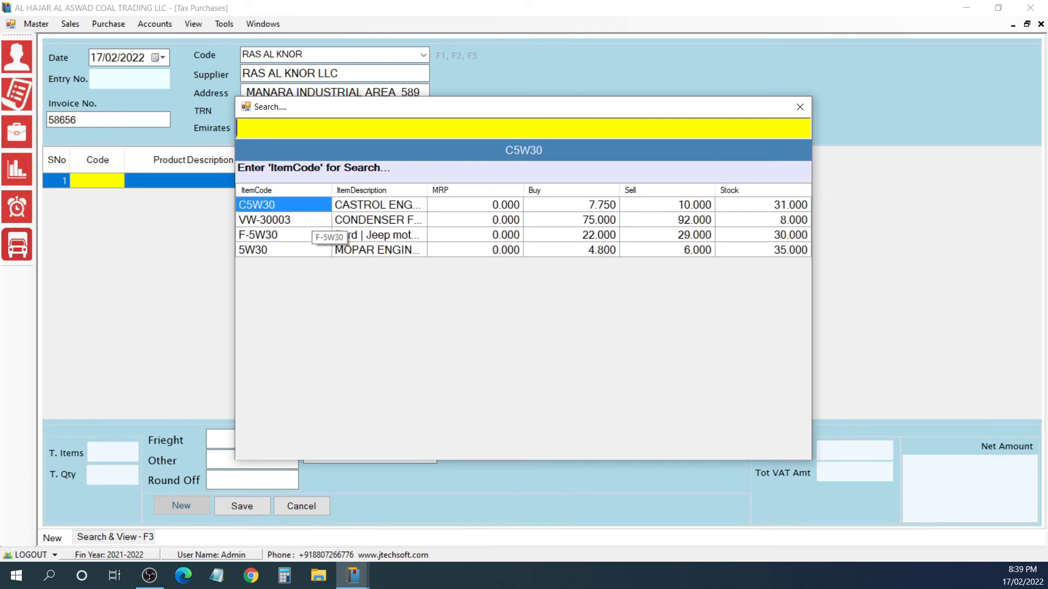
pyautogui.write('C5')
pyautogui.press('Return')
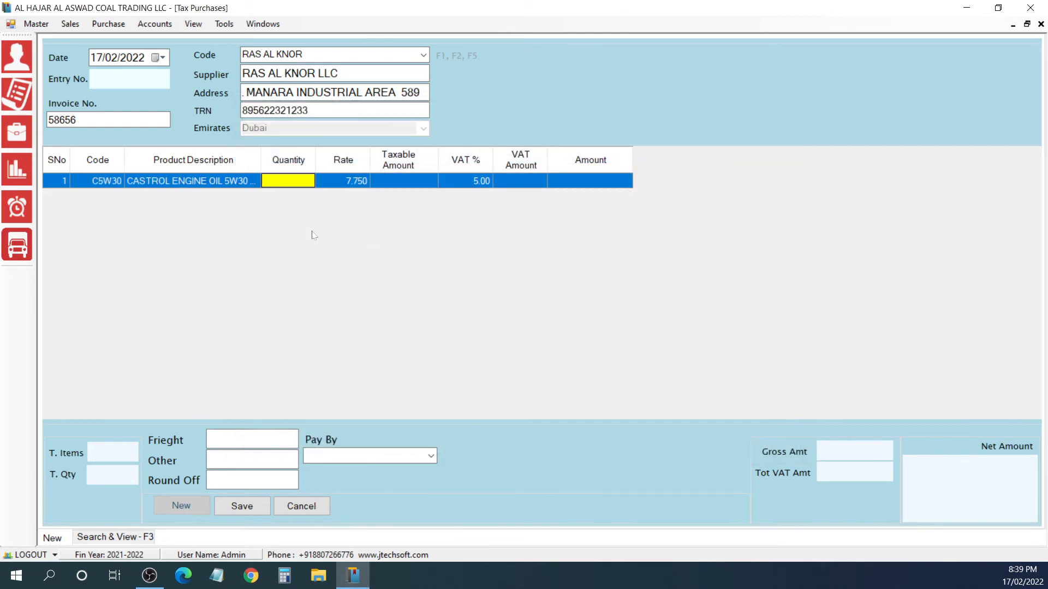
# Step: Set the first purchase line's quantity to 10 and rate to 6.75, keeping the default VAT
pyautogui.write('10')
pyautogui.press('Return')
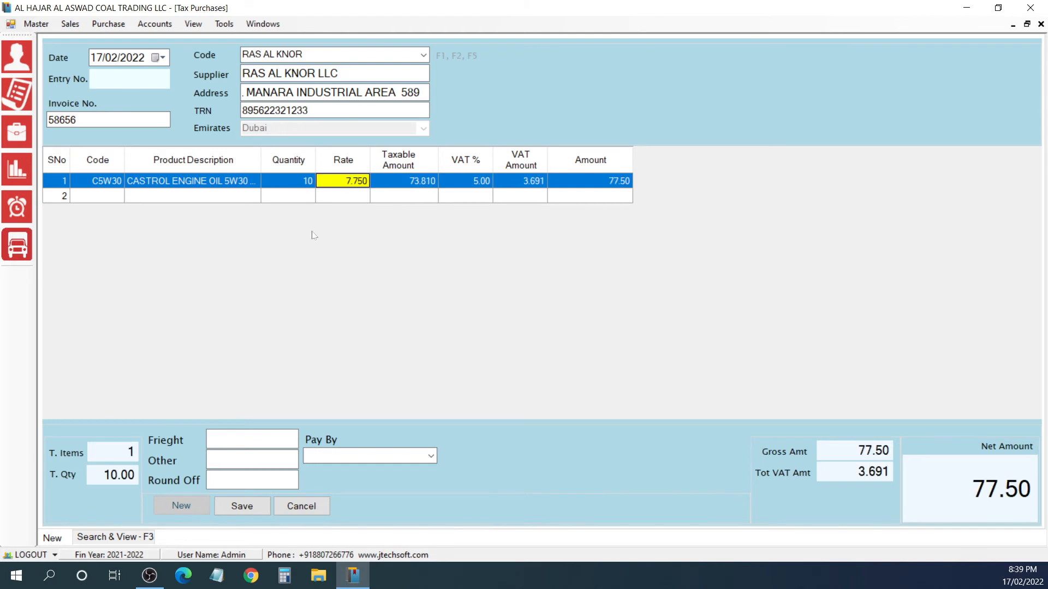
pyautogui.write('8')
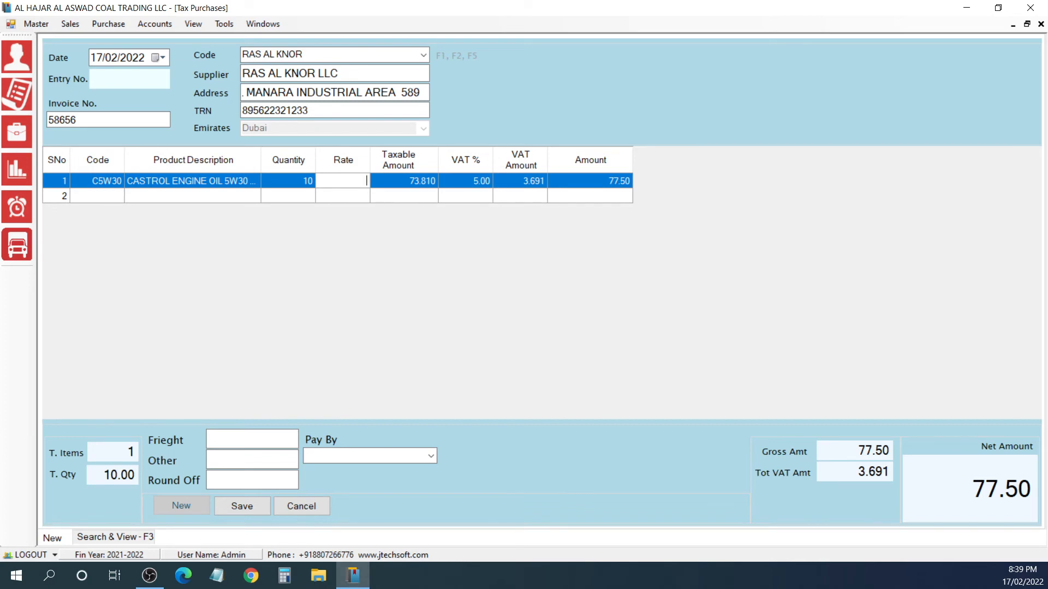
pyautogui.write('.75')
pyautogui.press('Return')
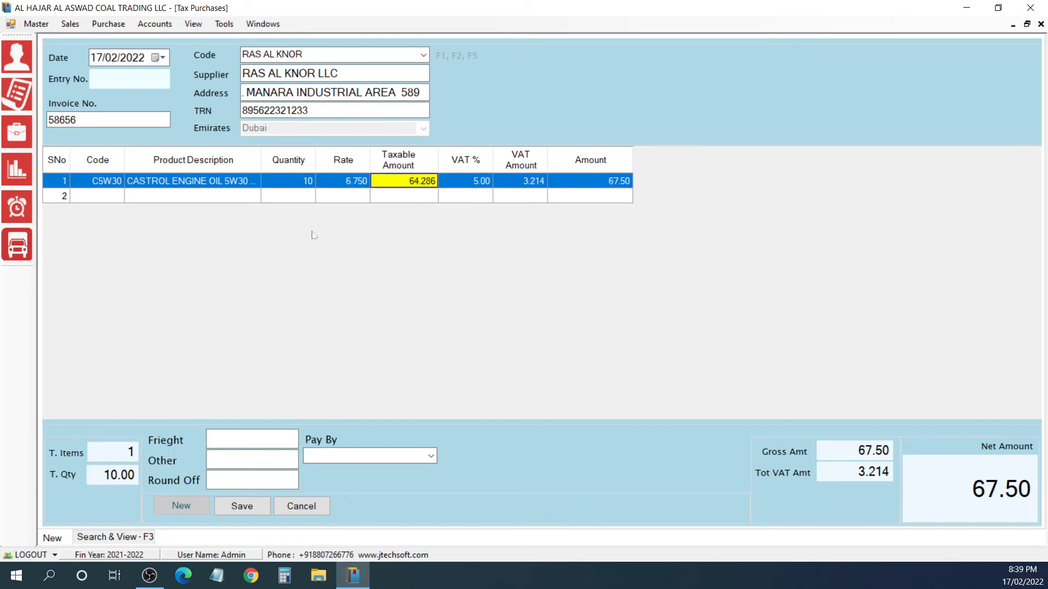
pyautogui.press('Return')
pyautogui.press('Return')
pyautogui.press('Return')
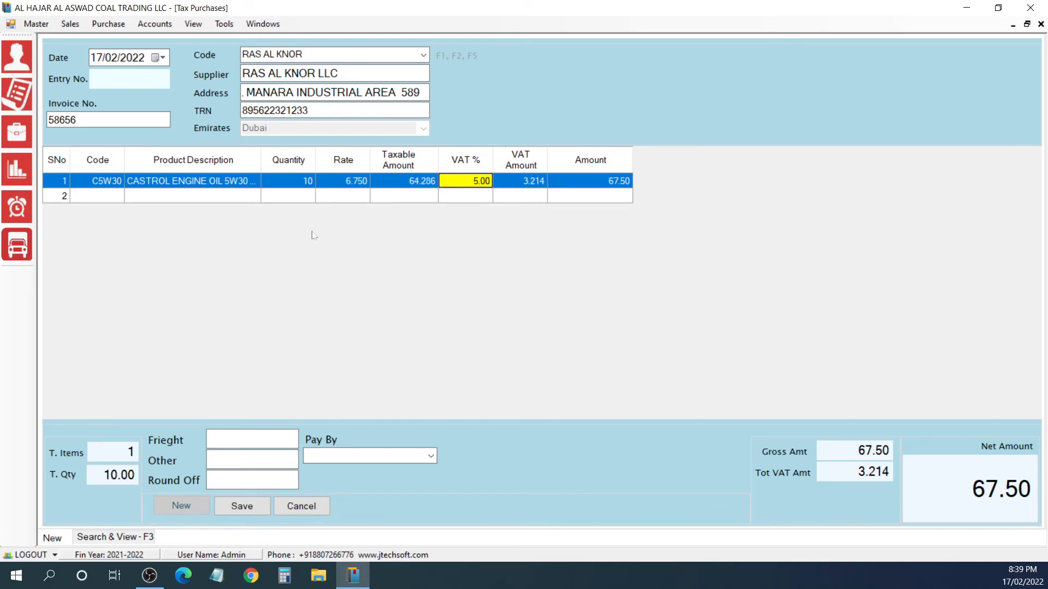
pyautogui.press('Return')
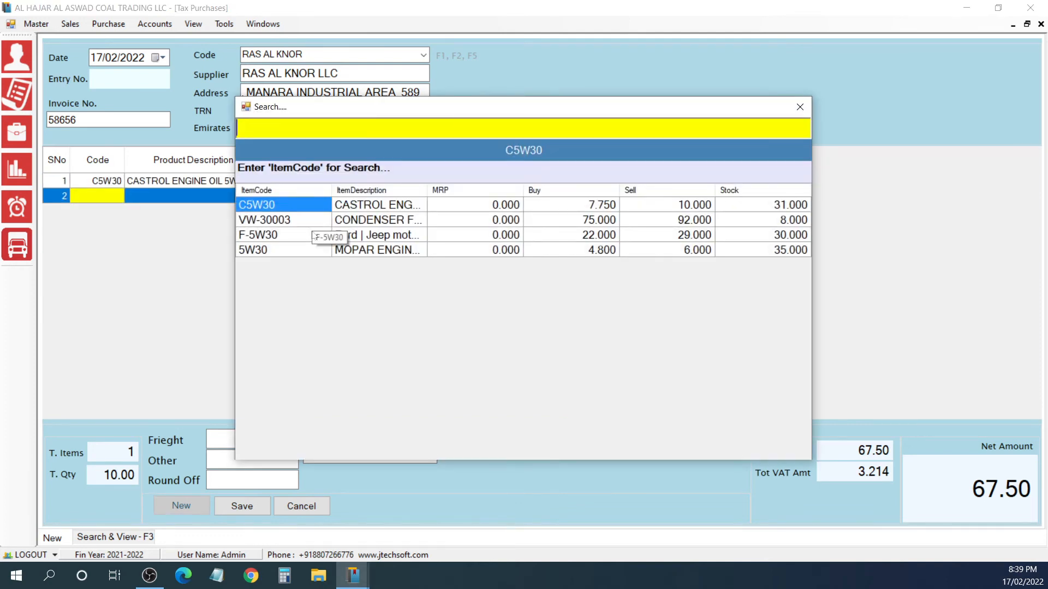
# Step: Add item VW-30003, the Volkswagen condenser, on the second purchase line with quantity 25 and the default rate
pyautogui.write('VW')
pyautogui.press('Return')
pyautogui.press('Return')
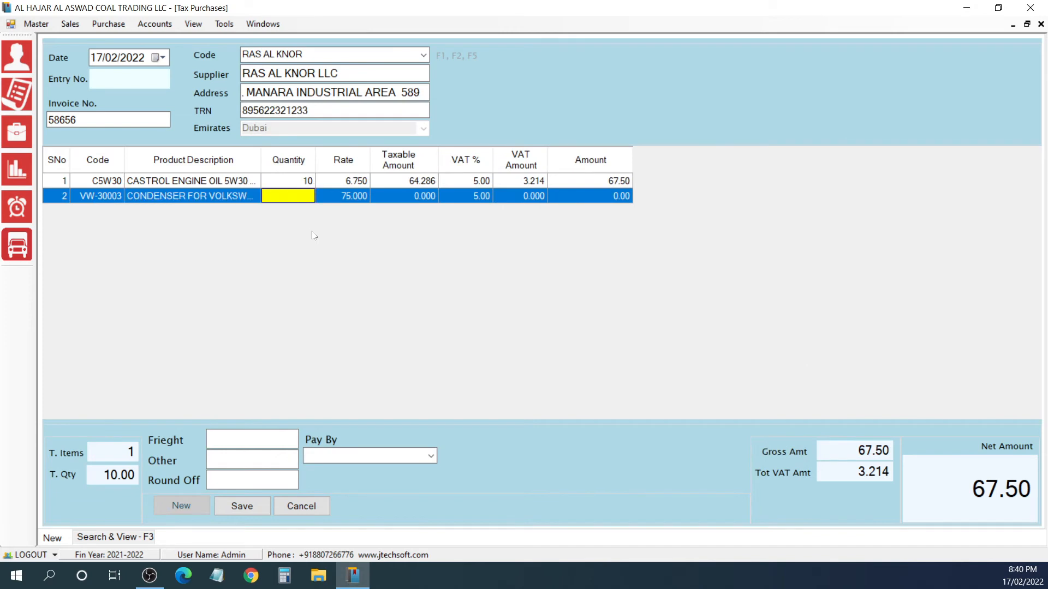
pyautogui.write('25')
pyautogui.press('Return')
pyautogui.press('Return')
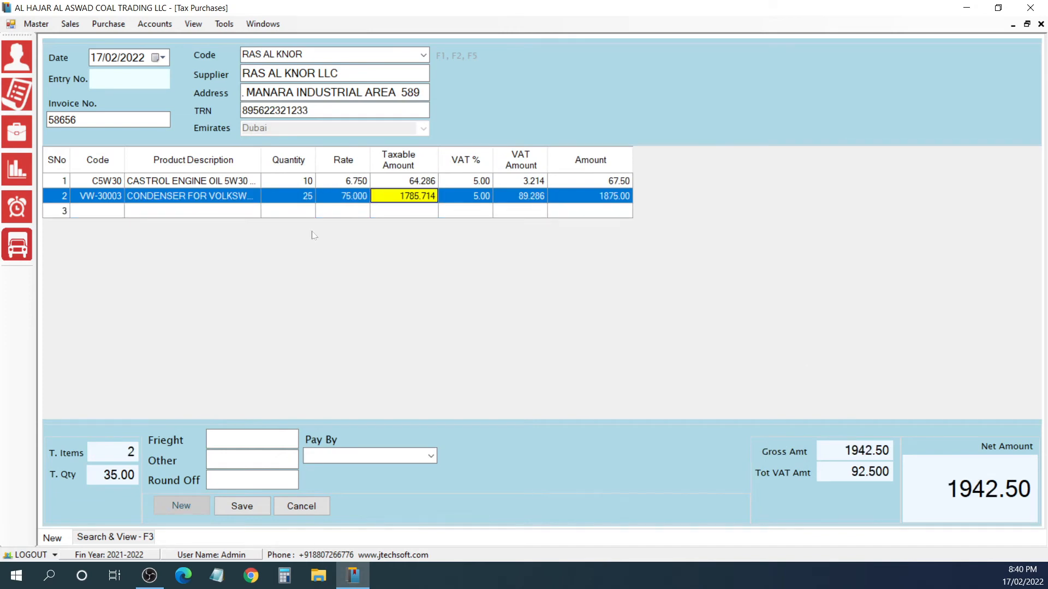
# Step: Set the rate of the Volkswagen condenser line to 76, keeping the default VAT
pyautogui.press('Left')
pyautogui.press('Left')
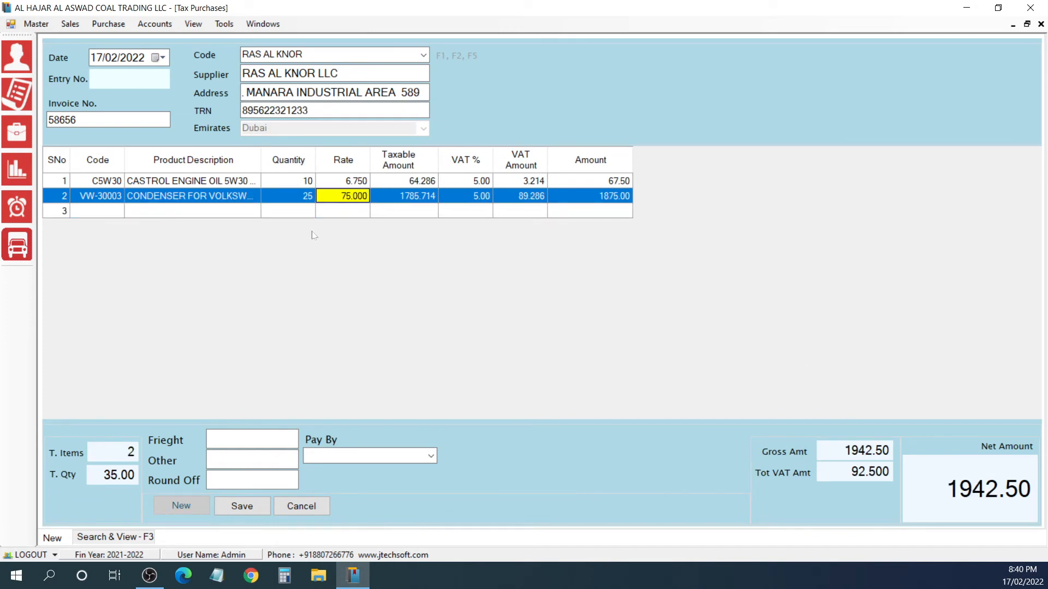
pyautogui.write('76')
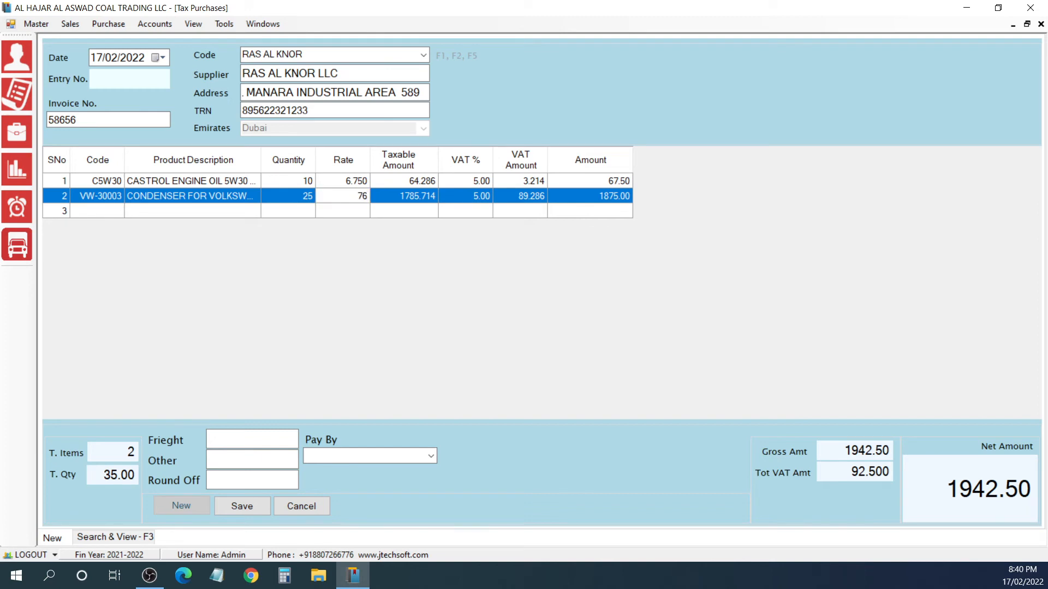
pyautogui.press('Return')
pyautogui.press('Return')
pyautogui.press('Return')
pyautogui.press('Return')
pyautogui.press('Return')
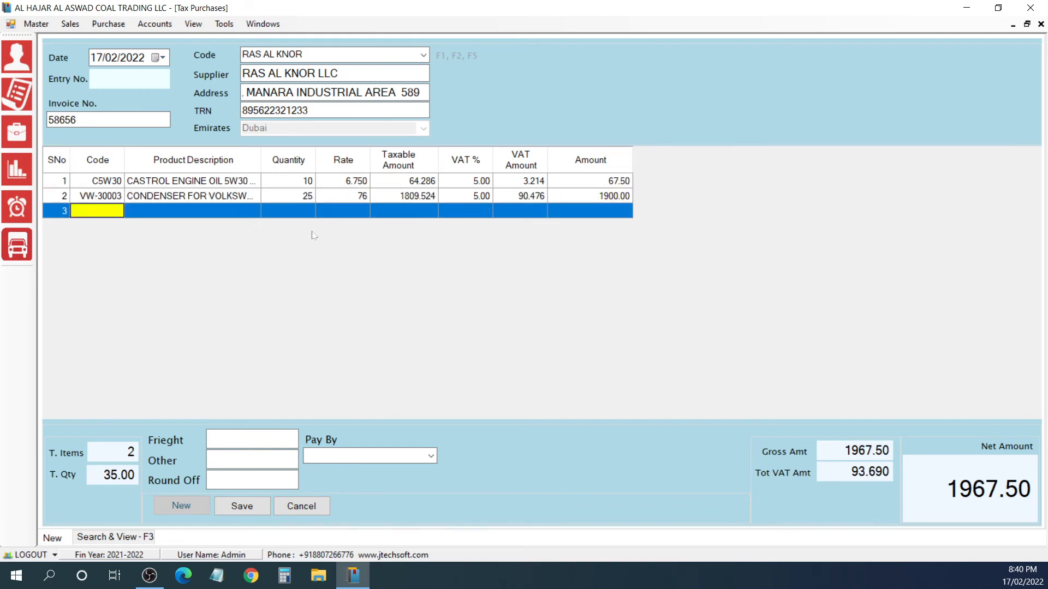
# Step: Finish the item lines, leave freight, other and round-off blank, set payment to BANK and save the purchase
pyautogui.press('Return')
pyautogui.press('Escape')
pyautogui.press('Return')
pyautogui.press('Return')
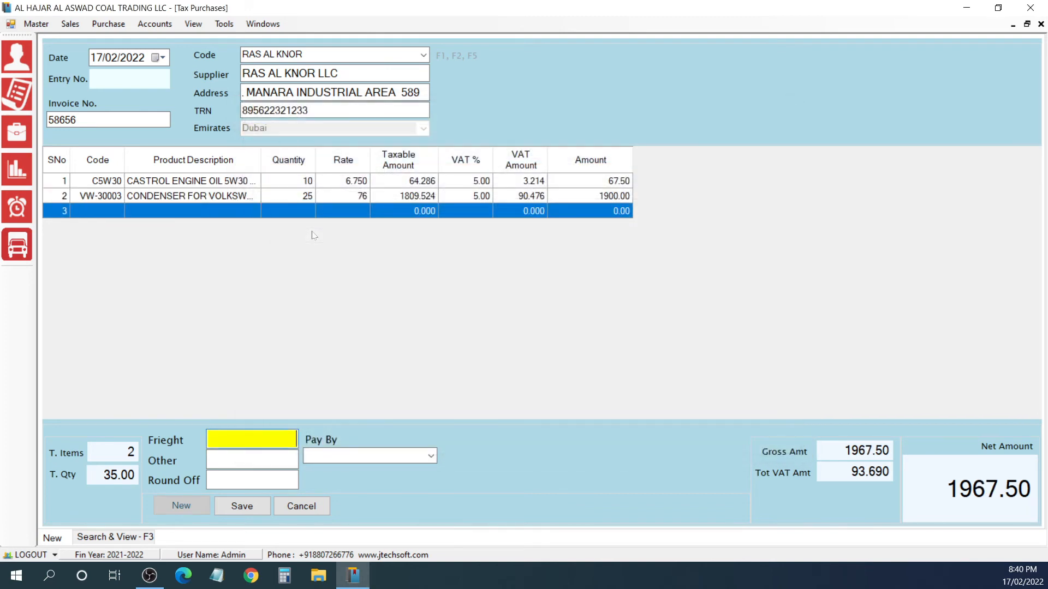
pyautogui.press('Return')
pyautogui.press('Return')
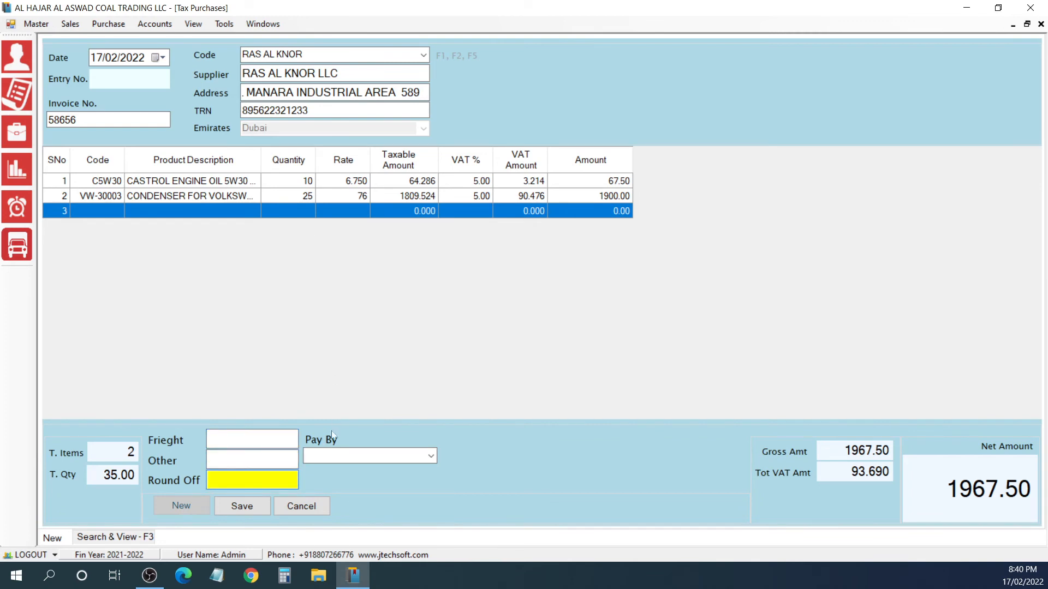
pyautogui.press('Return')
pyautogui.write('BANK')
pyautogui.press('Return')
pyautogui.press('Return')
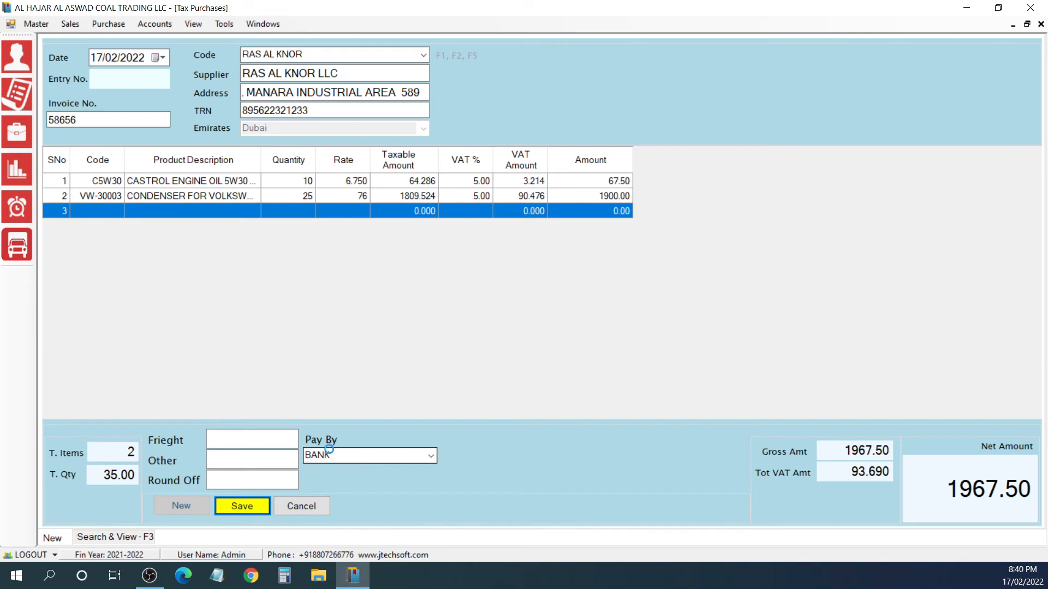
pyautogui.press('Return')
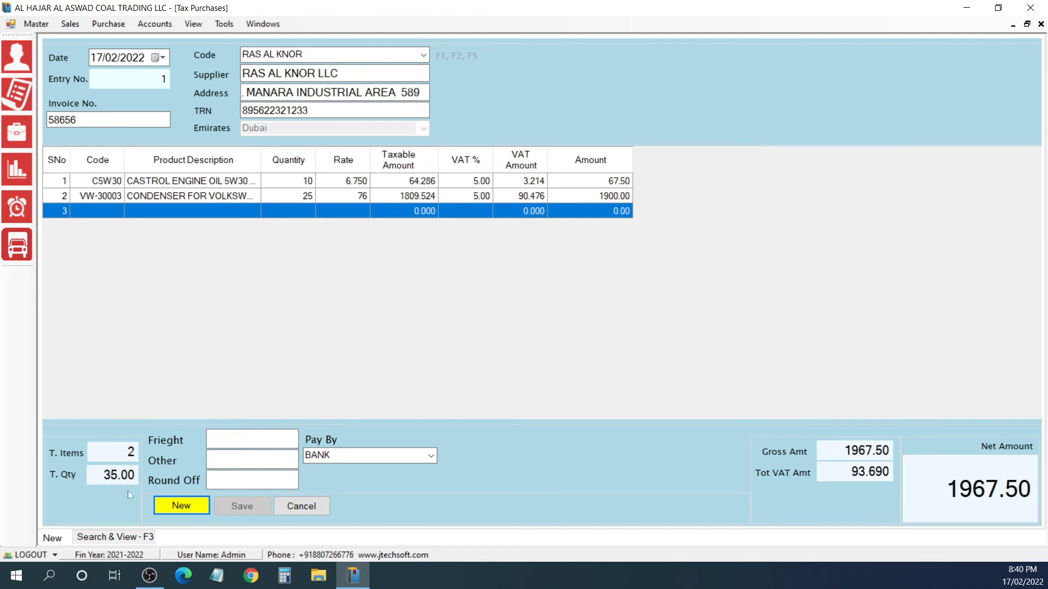
# Step: List the day's saved purchases and add a new one for supplier code AL BARSHA, accepting the default supplier details
pyautogui.click(111, 538)
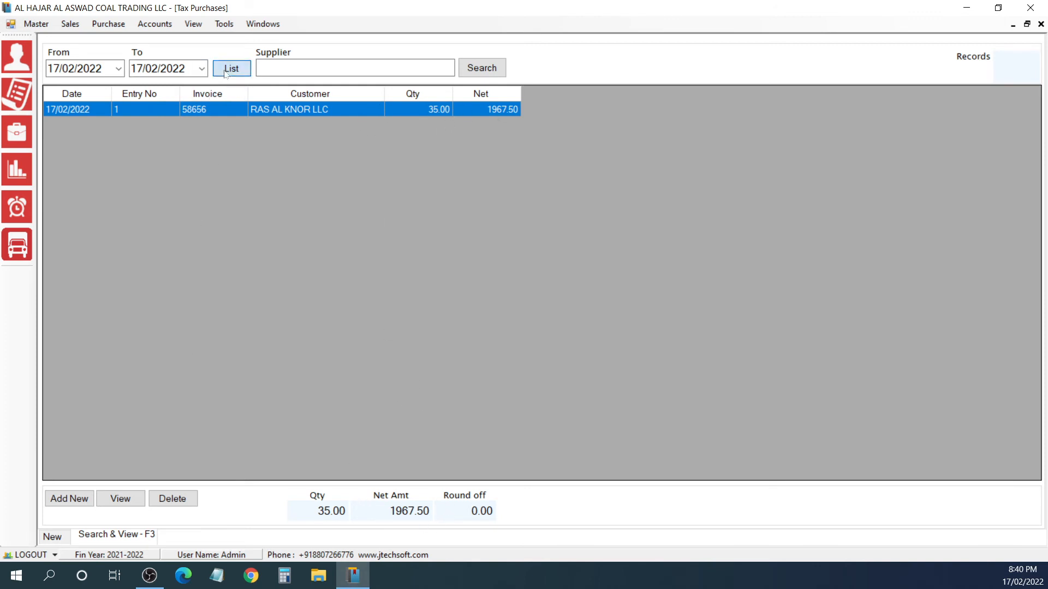
pyautogui.click(88, 491)
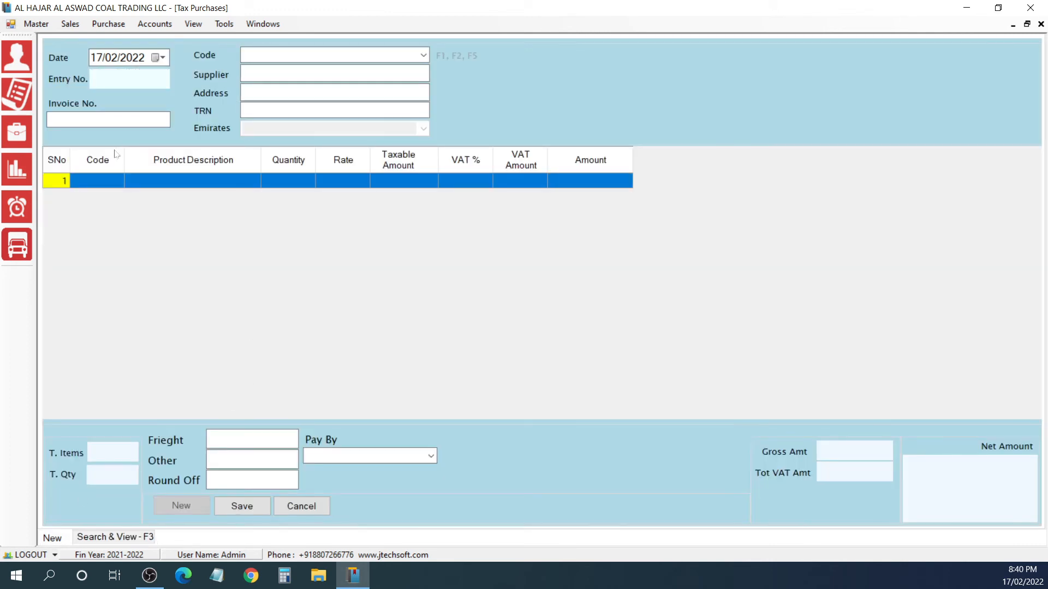
pyautogui.click(425, 56)
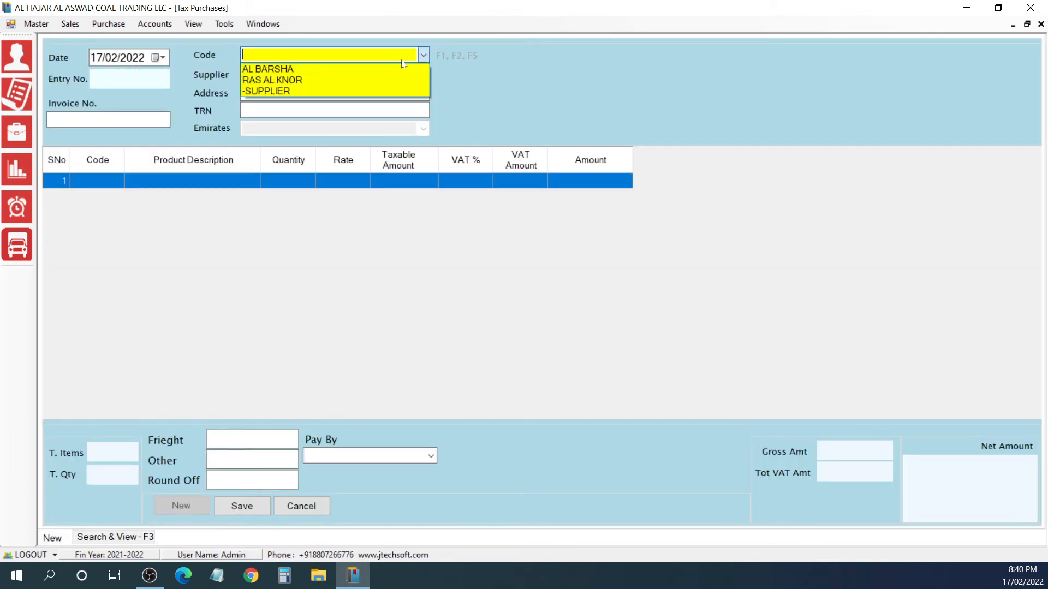
pyautogui.click(330, 69)
pyautogui.press('Return')
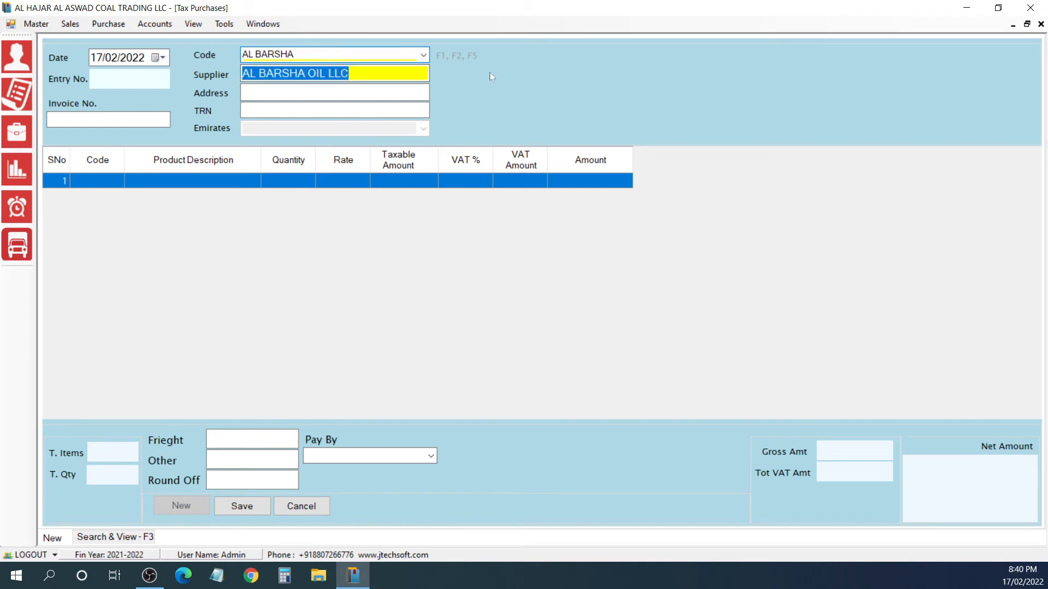
pyautogui.press('Return')
# Step: Search the product lookup for 5W and add item 5W30, the Mopar engine oil, with quantity 30 and the default rate
pyautogui.press('Return')
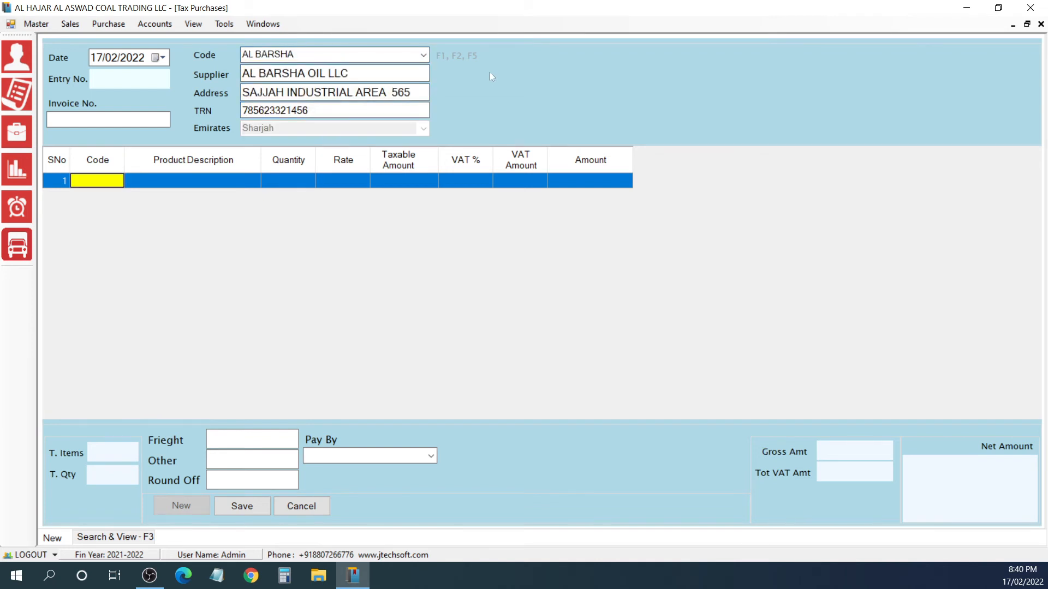
pyautogui.press('Return')
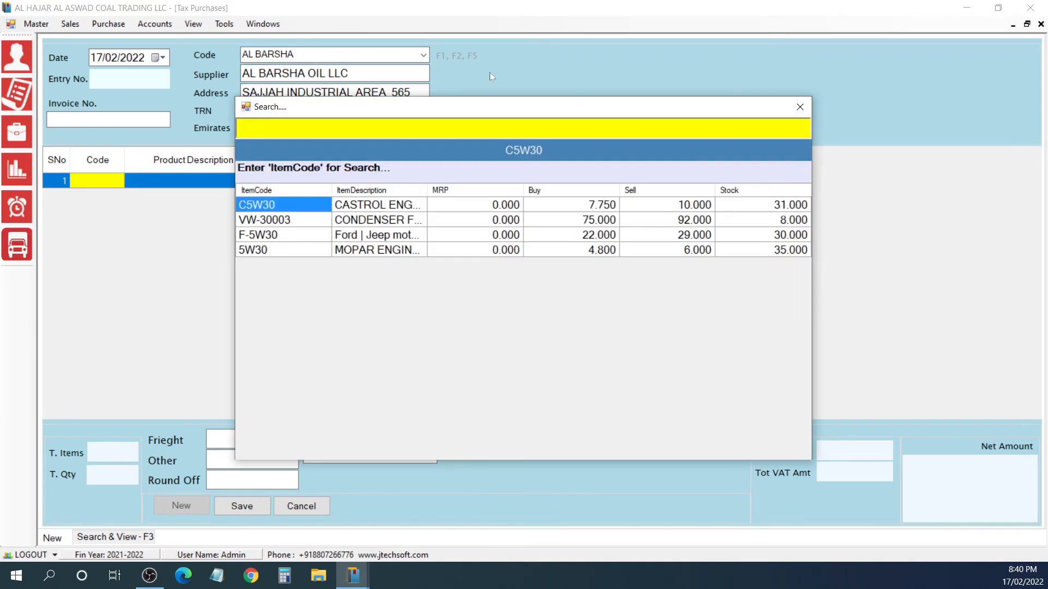
pyautogui.write('5W')
pyautogui.press('Down')
pyautogui.press('Down')
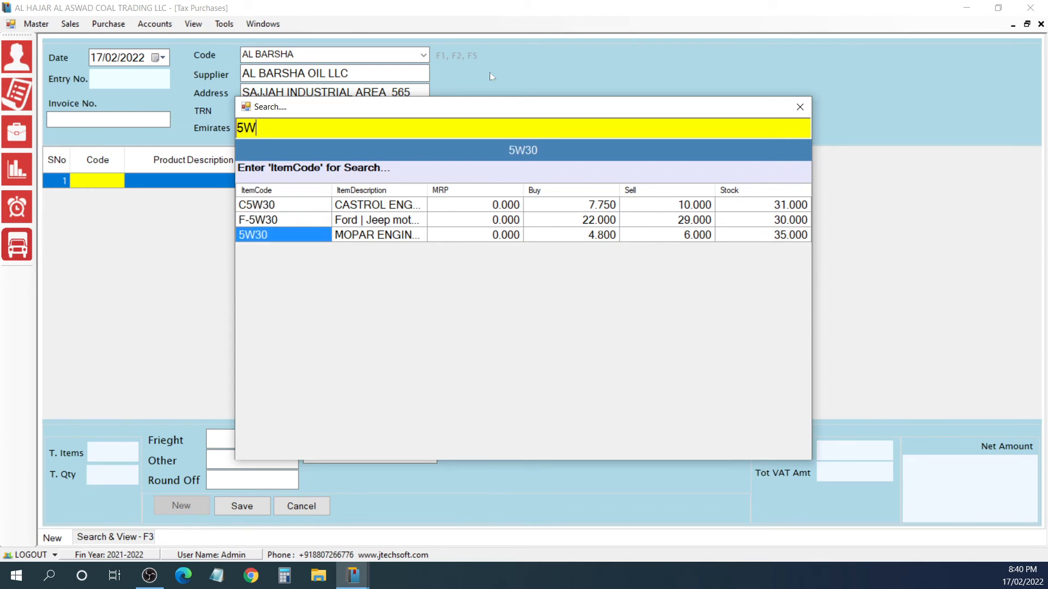
pyautogui.press('Return')
pyautogui.press('Return')
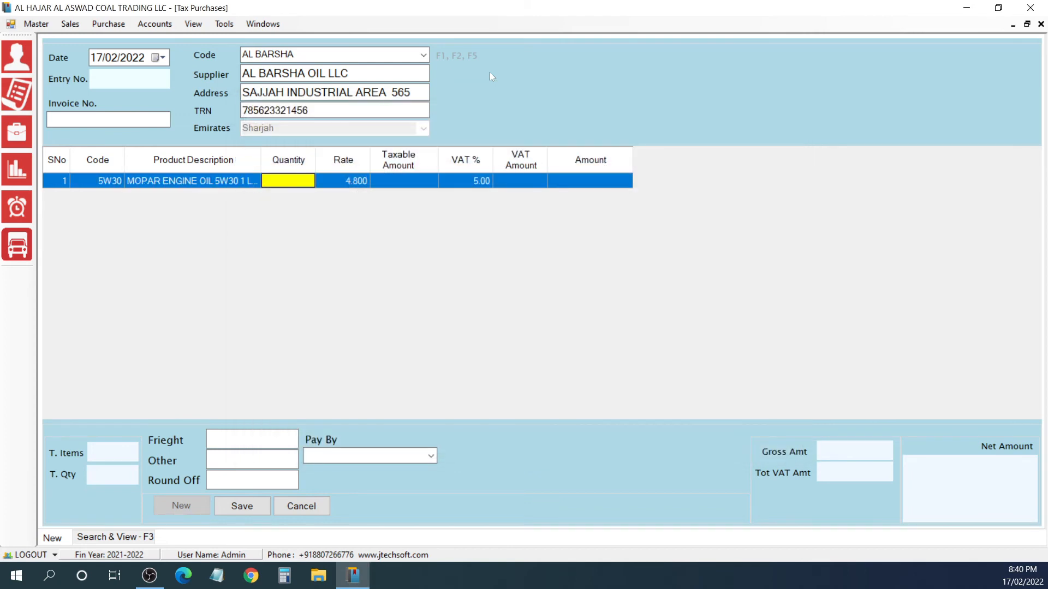
pyautogui.write('30')
pyautogui.press('Return')
pyautogui.press('Return')
pyautogui.press('Return')
pyautogui.press('Return')
pyautogui.press('Return')
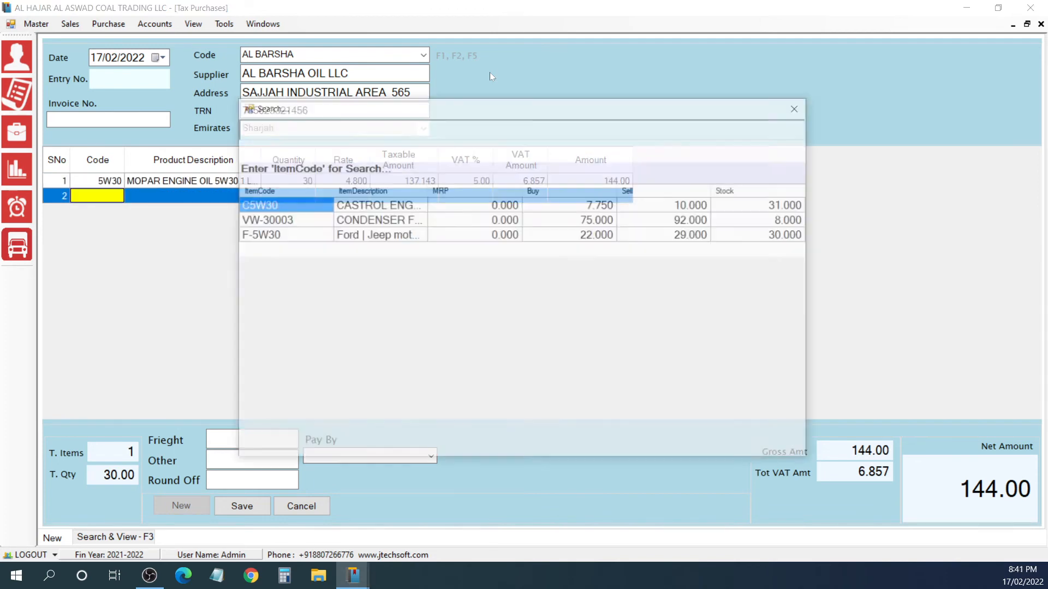
# Step: Add item F-5W30, the Ford/Jeep Motorcraft engine oil, on the second purchase line with quantity 12 and the default rate
pyautogui.write('F')
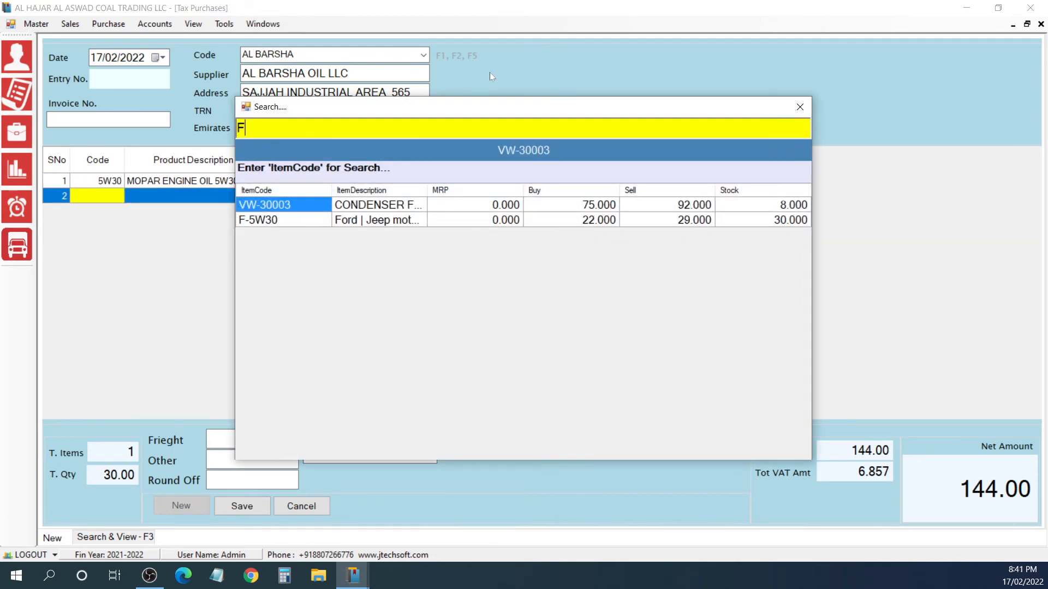
pyautogui.press('Down')
pyautogui.press('Return')
pyautogui.press('Return')
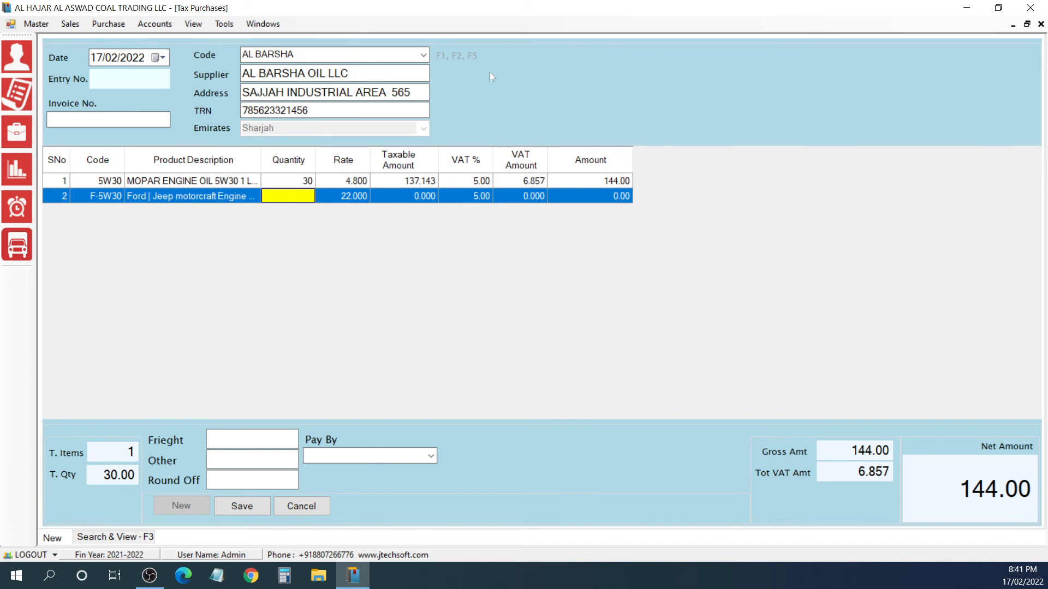
pyautogui.write('12')
pyautogui.press('Return')
pyautogui.press('Return')
pyautogui.press('Return')
pyautogui.press('Return')
pyautogui.press('Return')
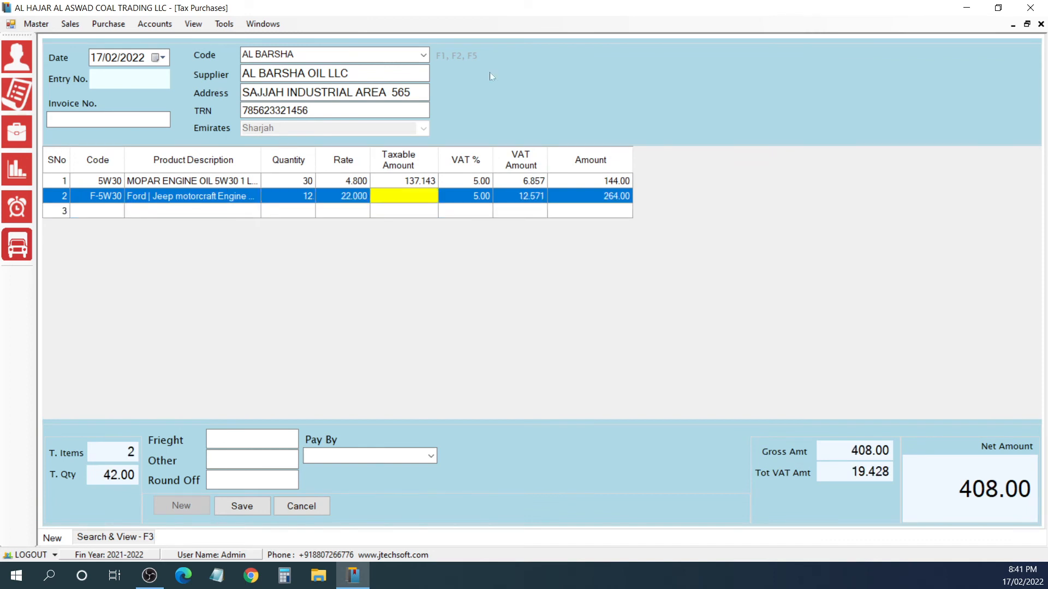
pyautogui.press('Return')
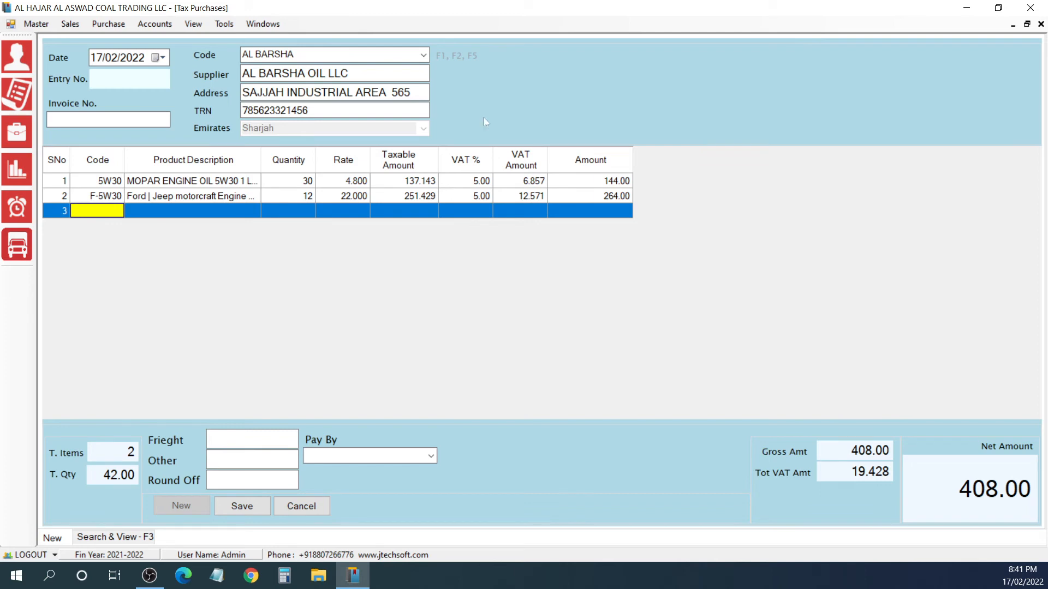
# Step: Set the AL BARSHA purchase's payment method to CREDIT and save it
pyautogui.click(434, 457)
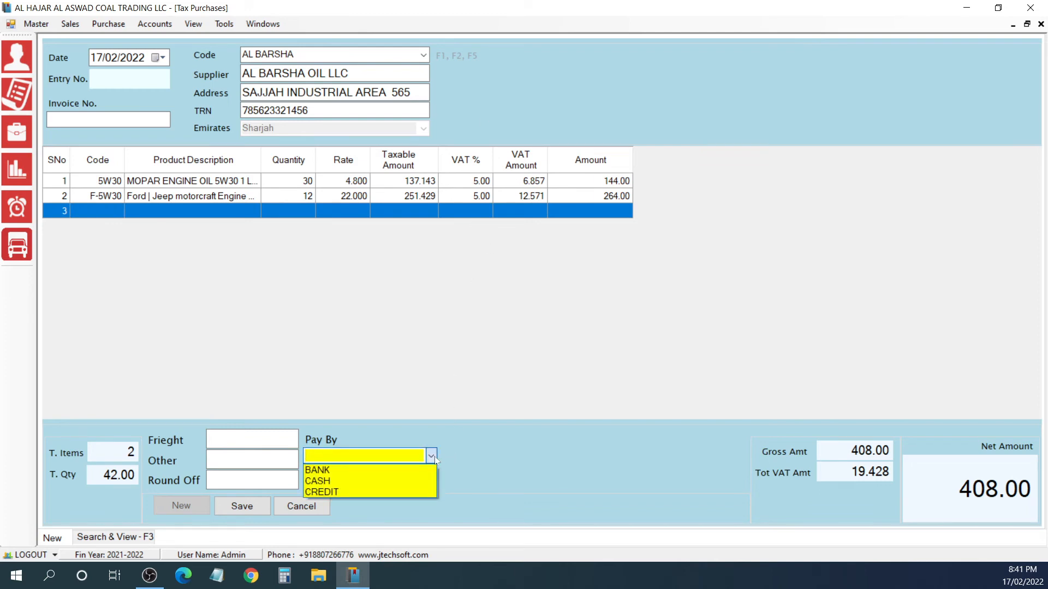
pyautogui.click(385, 500)
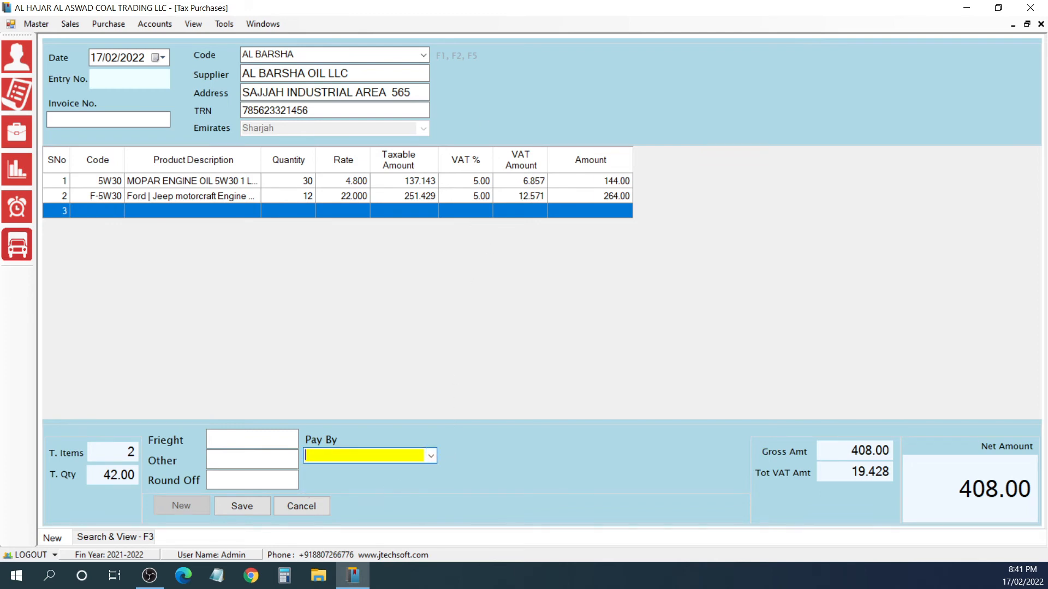
pyautogui.click(431, 456)
pyautogui.click(359, 490)
pyautogui.press('Return')
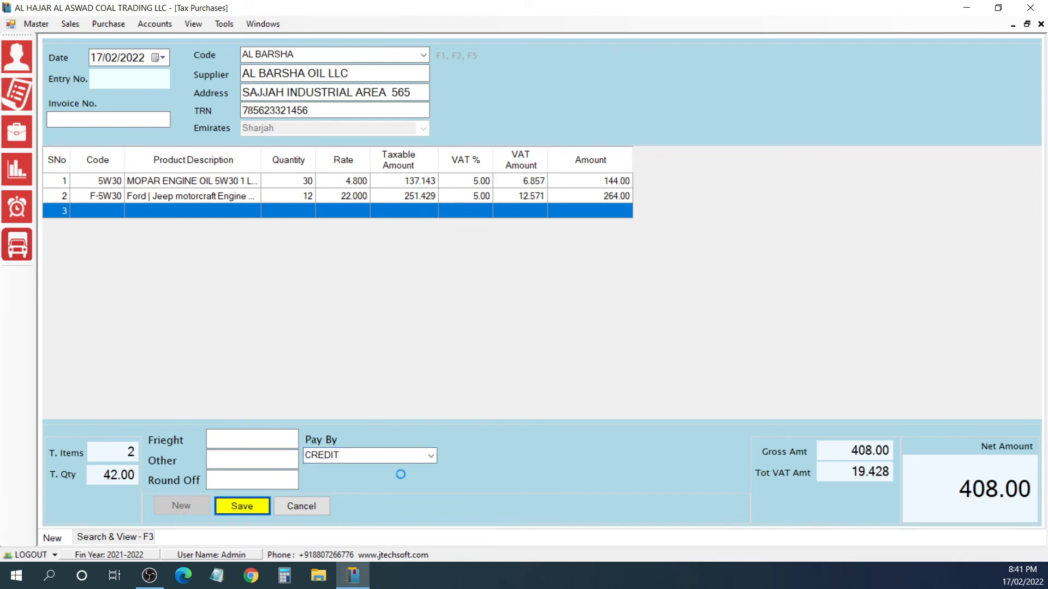
pyautogui.press('Return')
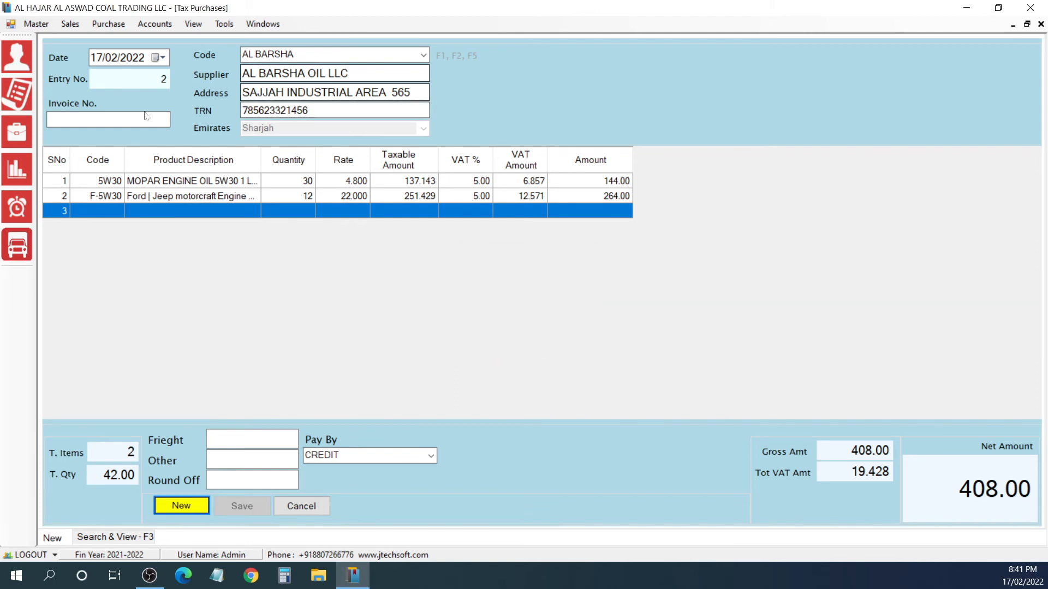
# Step: List the tax purchases dated 17/02/2022, and refresh the dashboard figures for 17/01/2022 to 17/02/2022
pyautogui.click(109, 25)
pyautogui.click(128, 38)
pyautogui.press('F3')
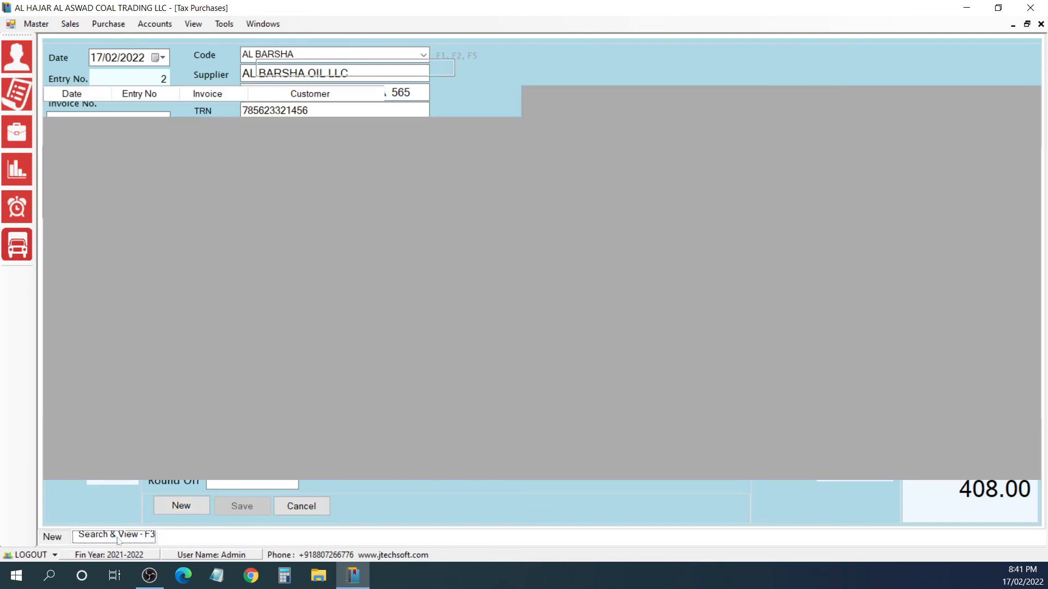
pyautogui.click(232, 70)
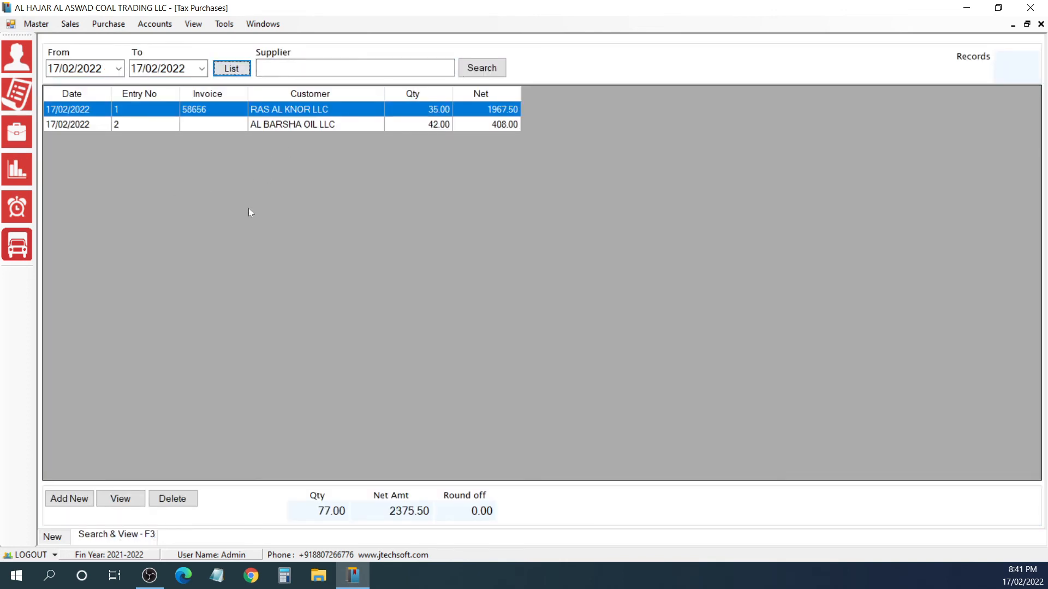
pyautogui.click(1040, 24)
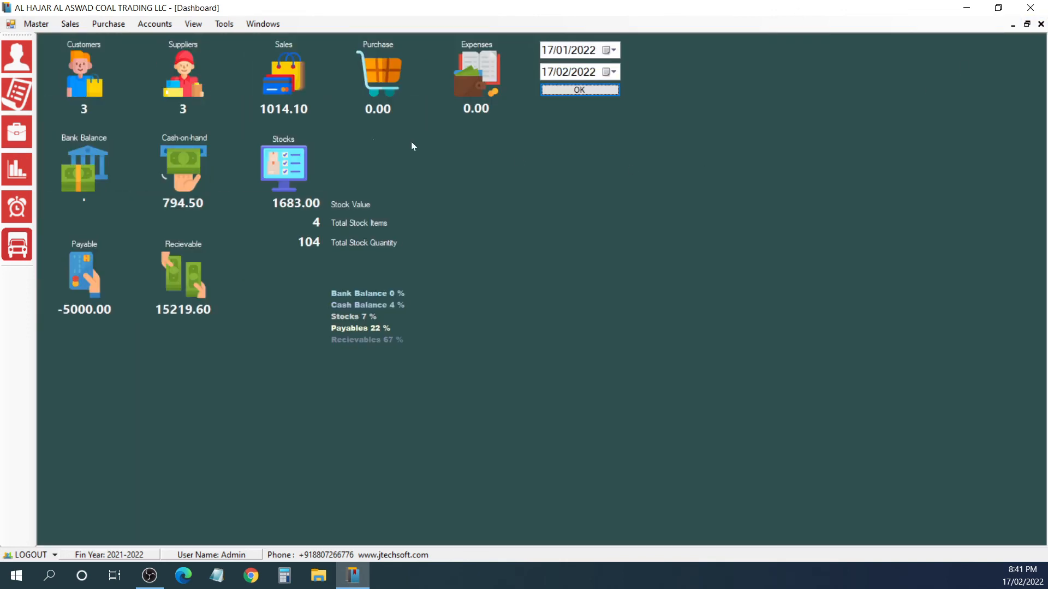
pyautogui.click(540, 91)
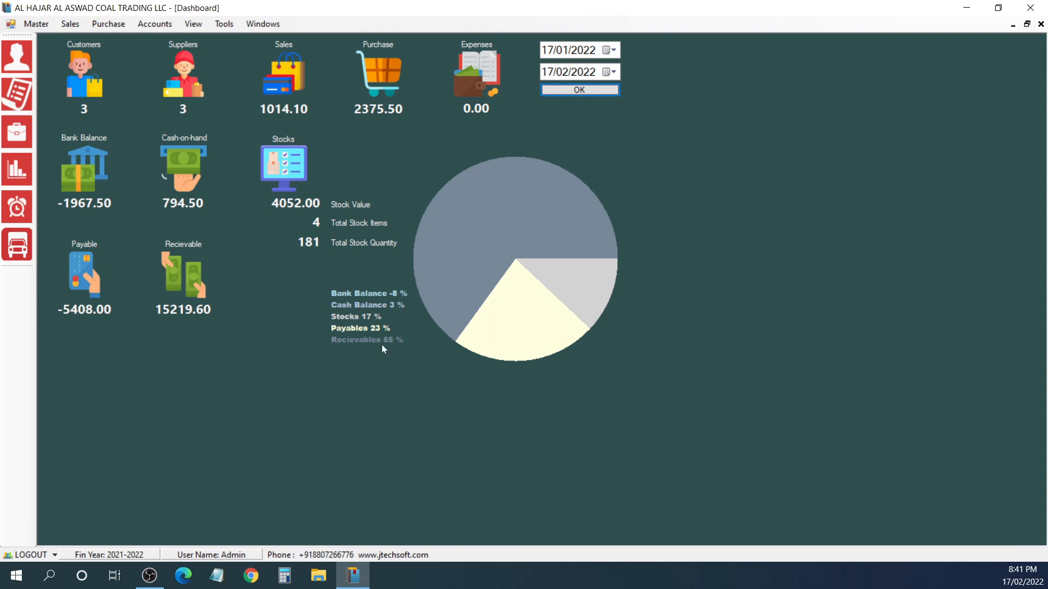
# Step: Bring up the tax invoice form, and reopen the tax purchases to list the entries for 17/02/2022
pyautogui.click(69, 24)
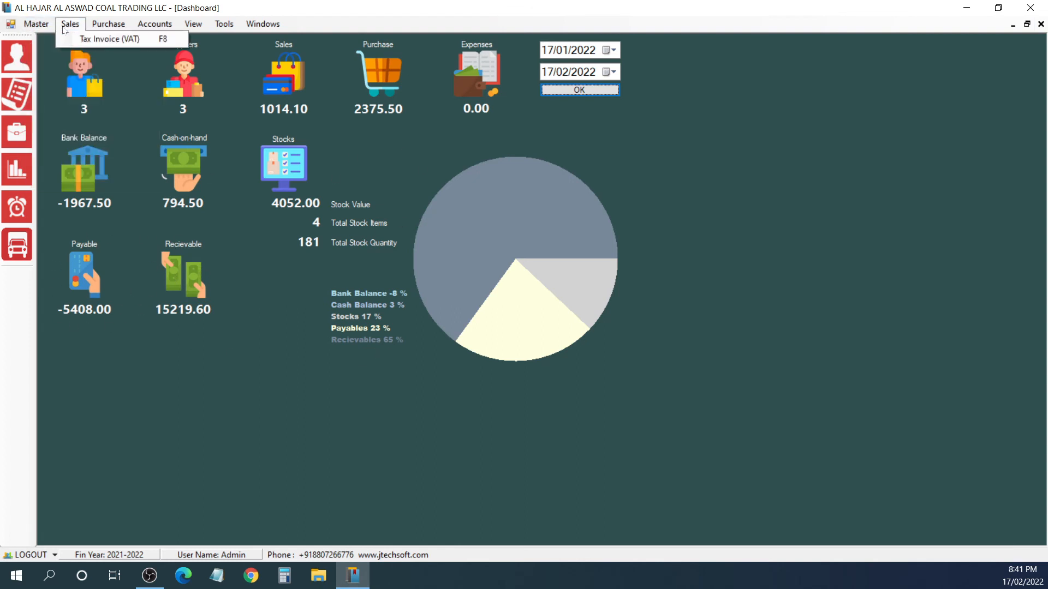
pyautogui.click(76, 34)
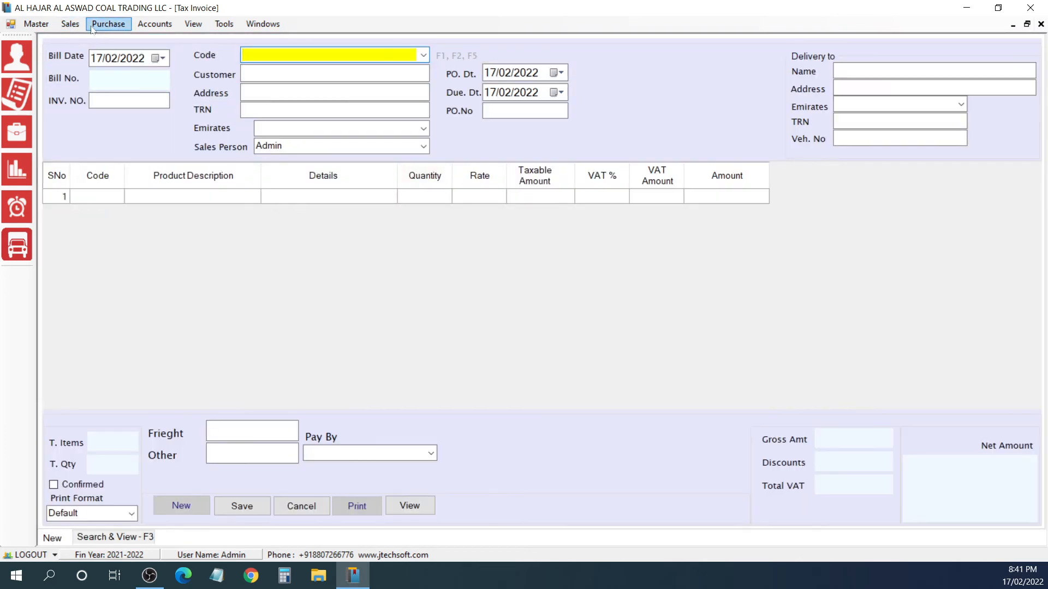
pyautogui.click(108, 23)
pyautogui.click(107, 37)
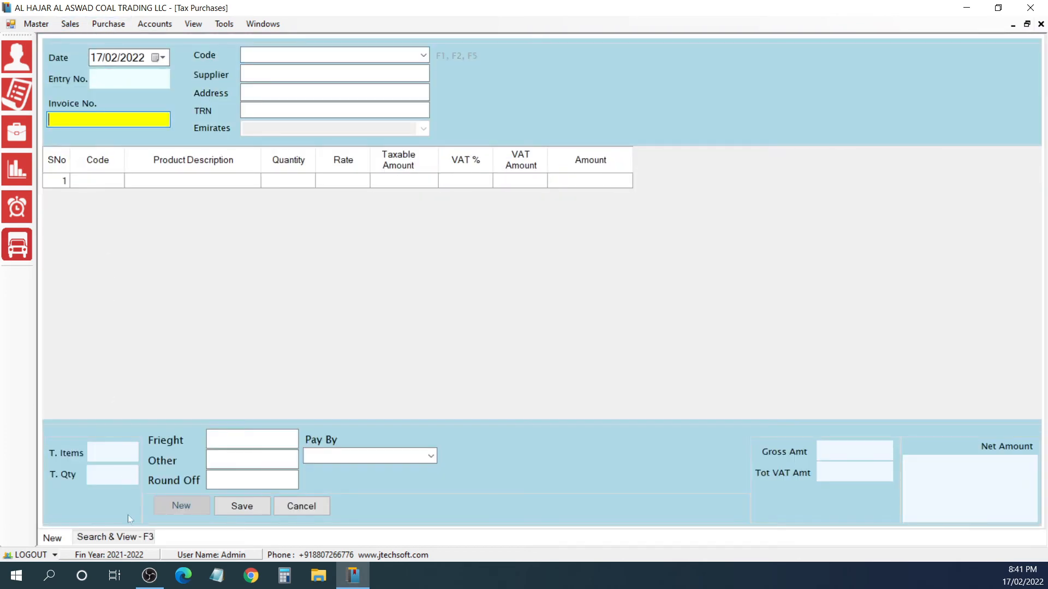
pyautogui.click(131, 538)
pyautogui.click(232, 68)
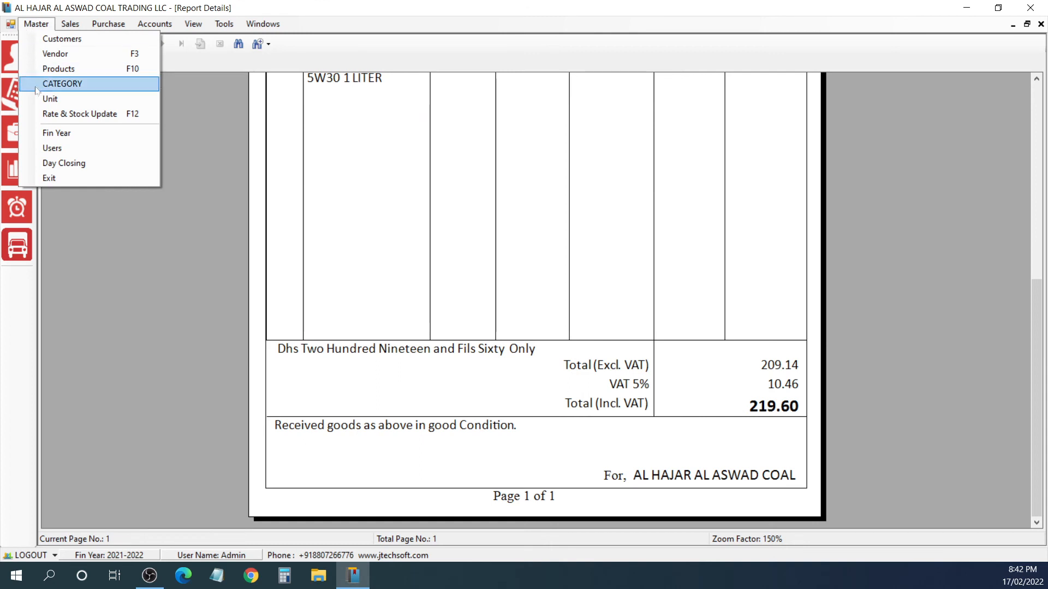
# Step: List all products in the Product Master and go through each item's stock quantity
pyautogui.click(59, 69)
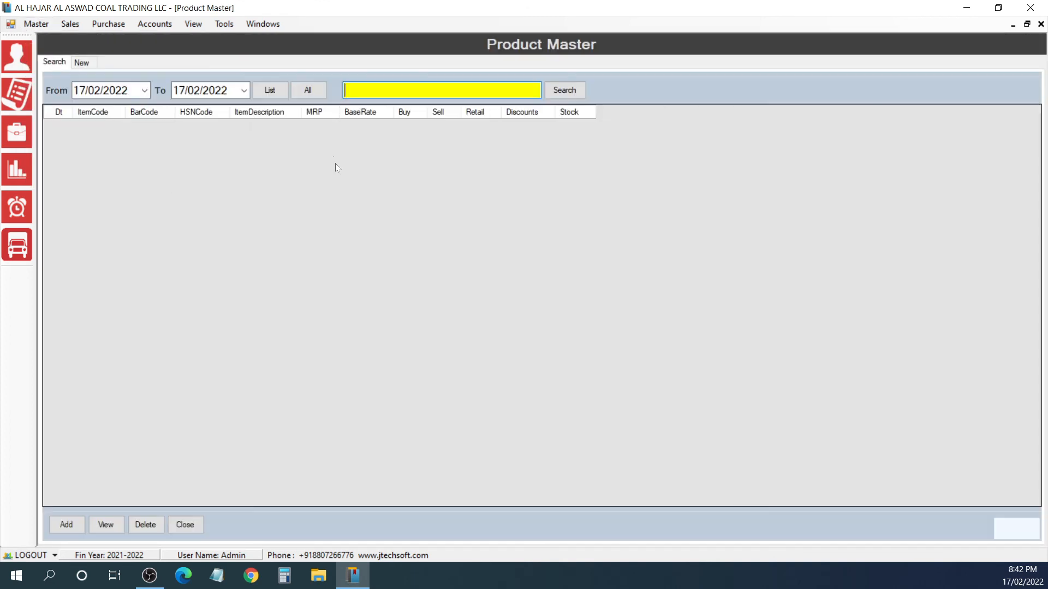
pyautogui.click(308, 90)
pyautogui.click(667, 130)
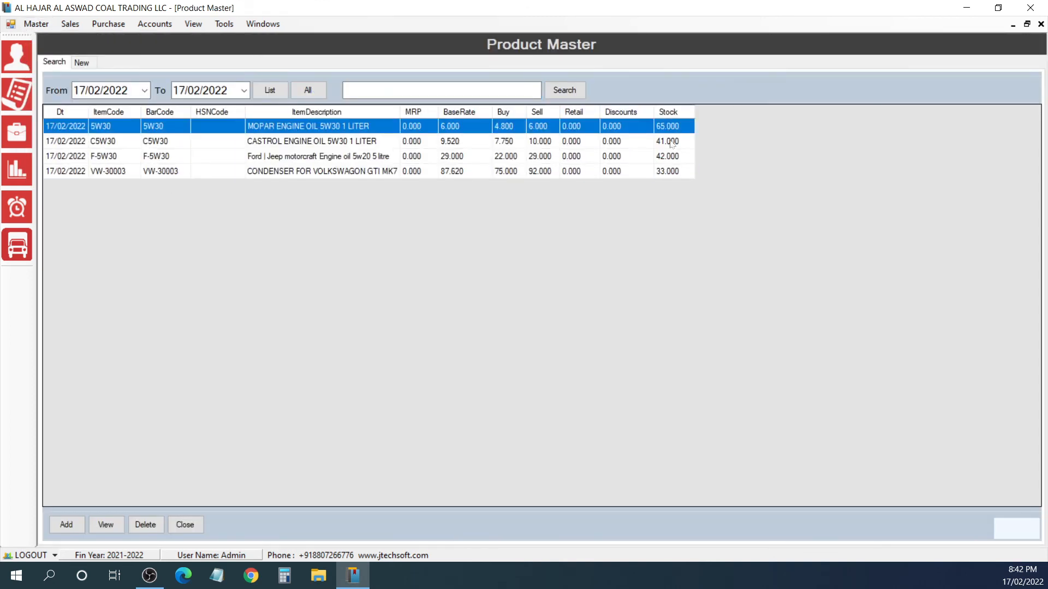
pyautogui.press('Down')
pyautogui.press('Down')
pyautogui.press('Down')
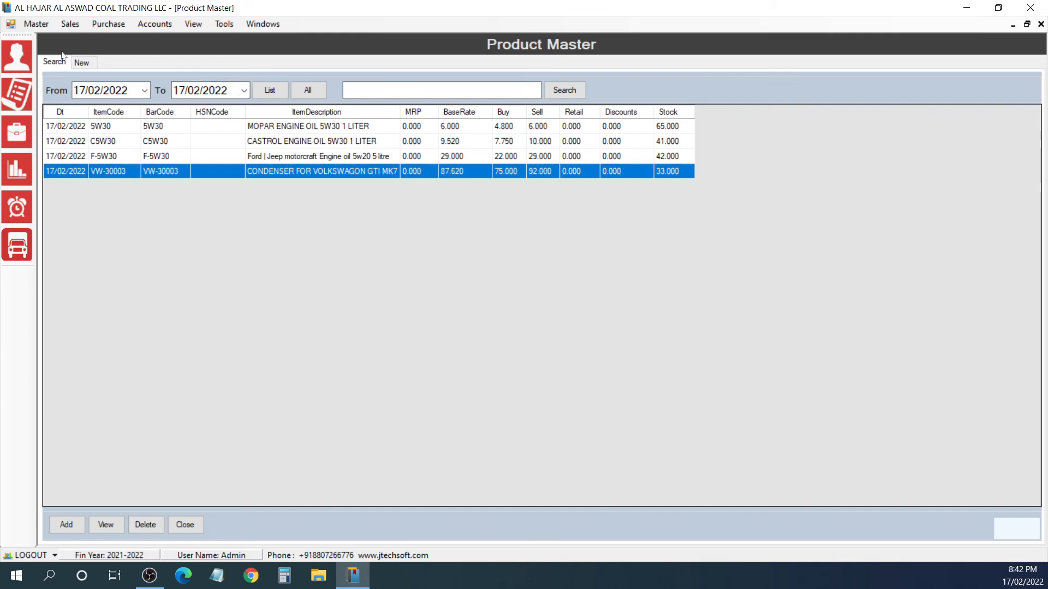
# Step: Open the purchase reports and generate the customers' outstanding report as on 17/02/2022
pyautogui.click(36, 24)
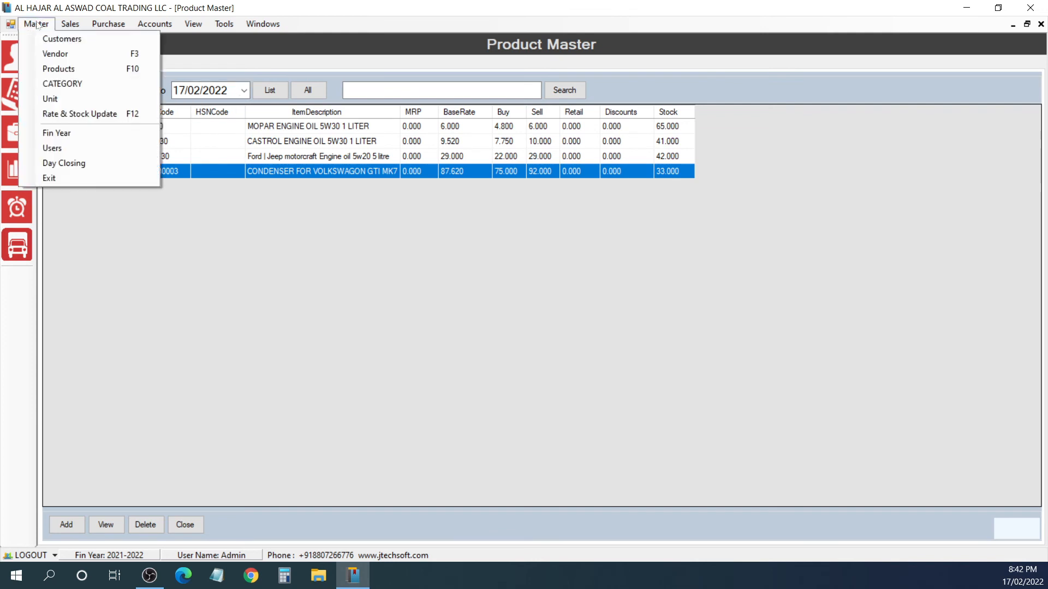
pyautogui.moveTo(108, 24)
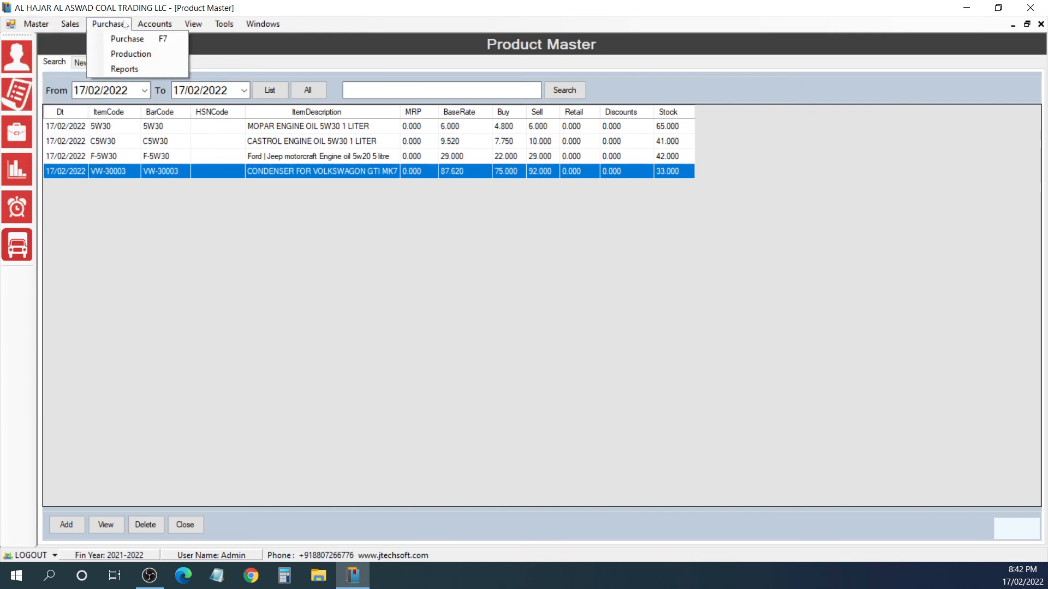
pyautogui.click(125, 70)
pyautogui.click(207, 53)
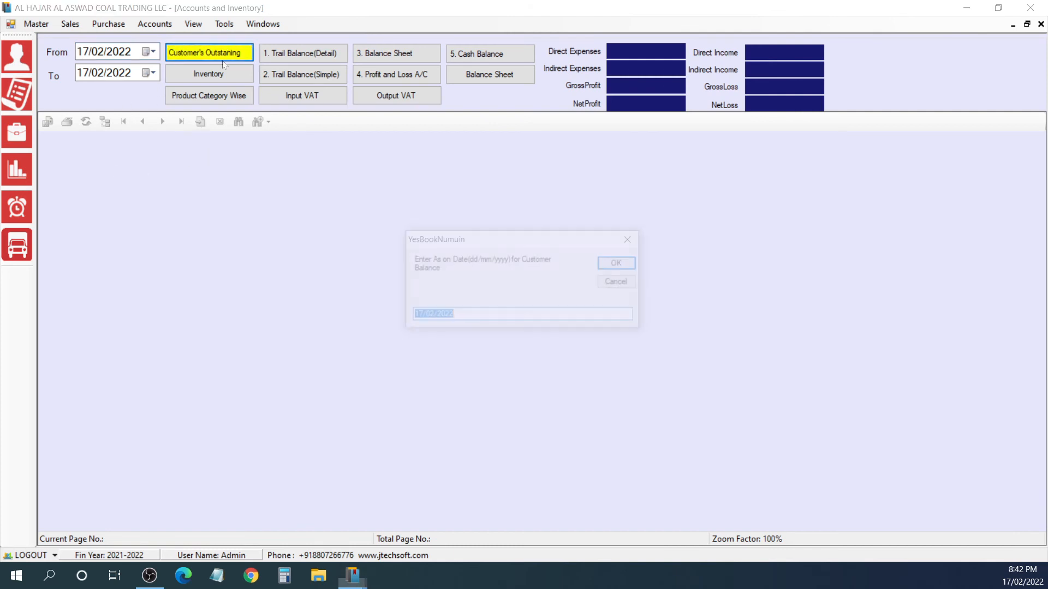
pyautogui.click(605, 266)
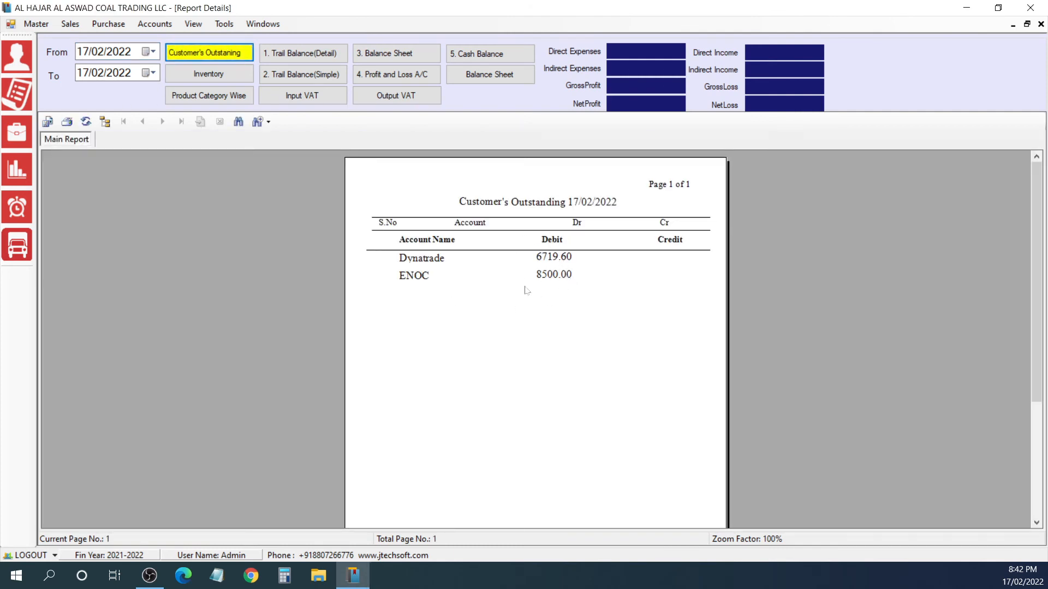
# Step: Generate the inventory report for 17/02/2022 and review its stock columns at 150% zoom
pyautogui.click(209, 73)
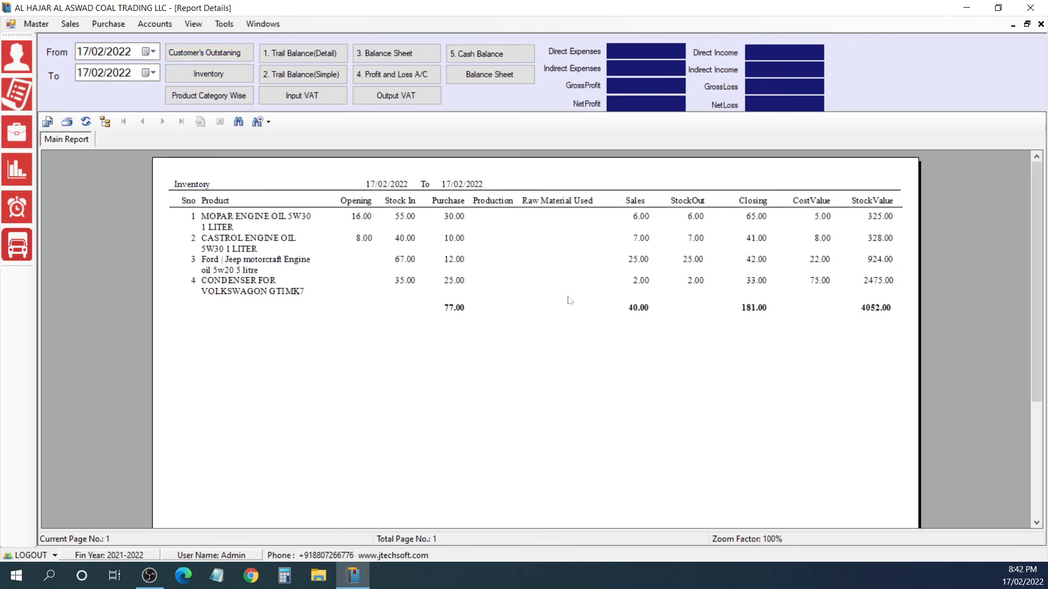
pyautogui.click(268, 122)
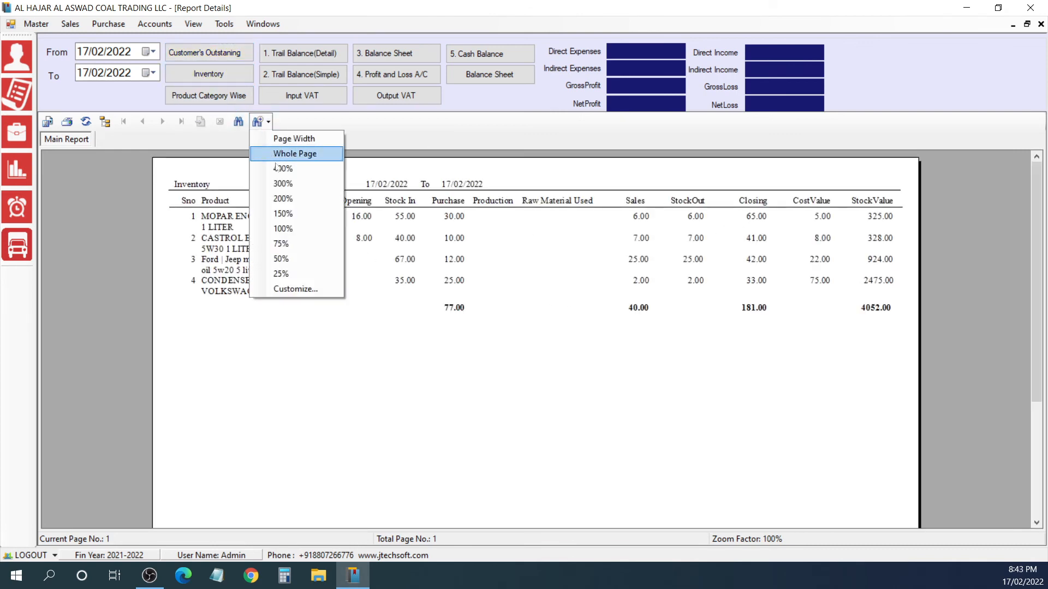
pyautogui.click(288, 218)
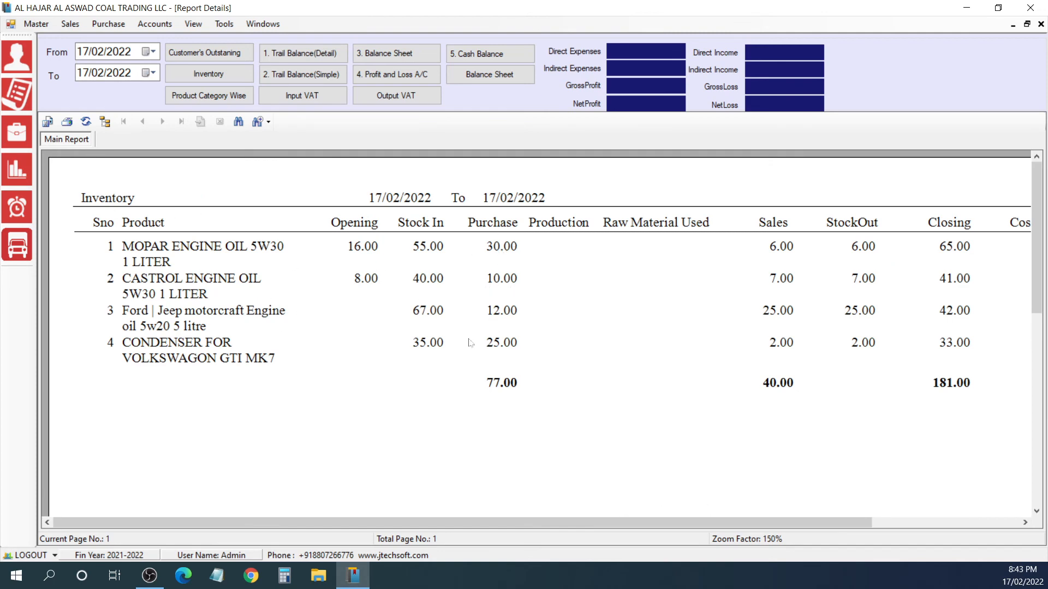
pyautogui.moveTo(496, 520); pyautogui.dragTo(452, 523)
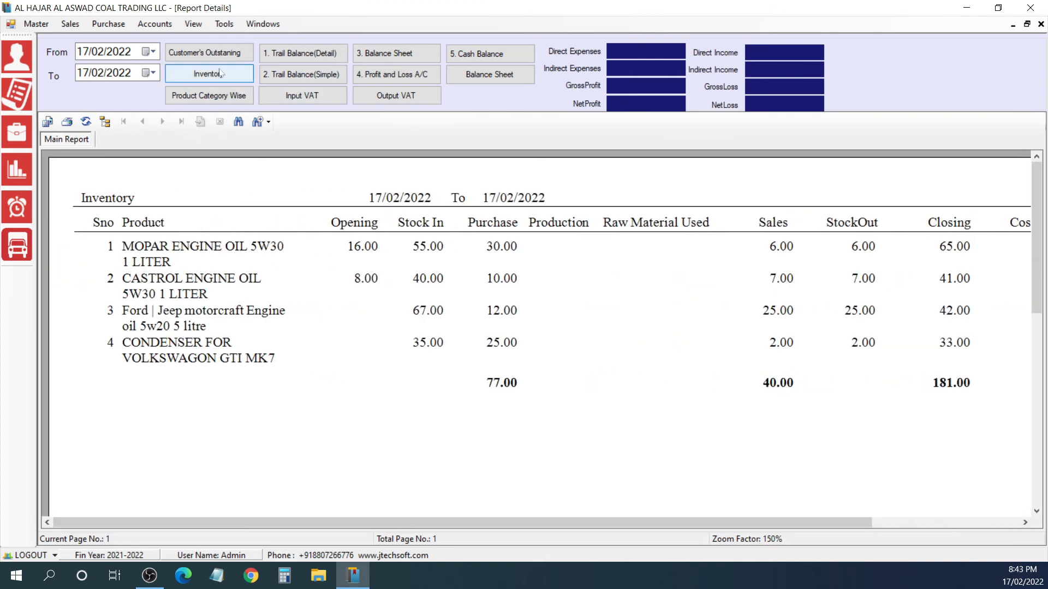
# Step: Generate the balance sheet and the profit and loss account for 17/02/2022, and close the reports
pyautogui.click(378, 55)
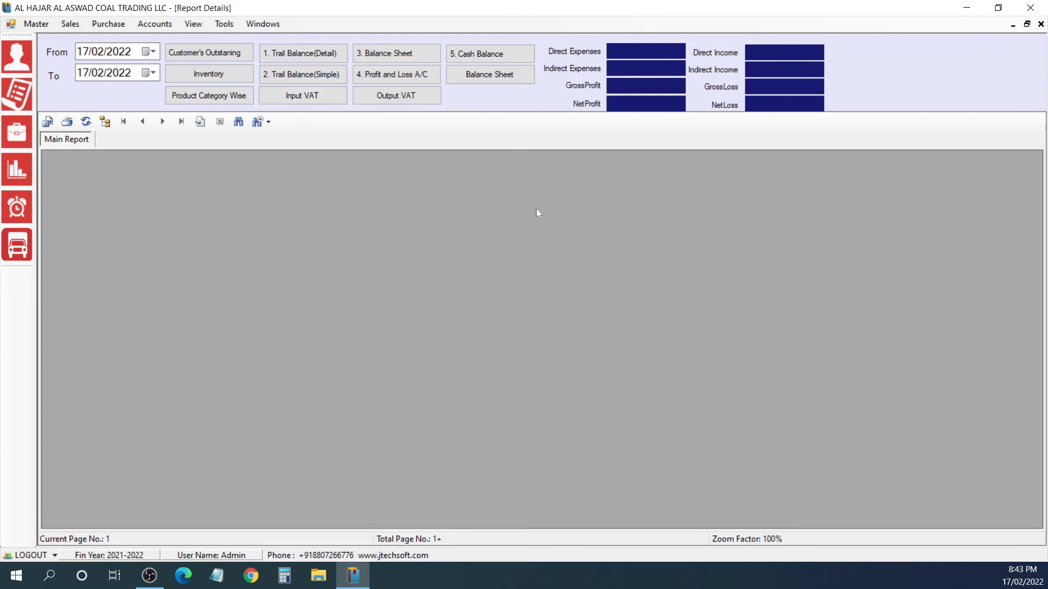
pyautogui.click(506, 79)
pyautogui.click(425, 78)
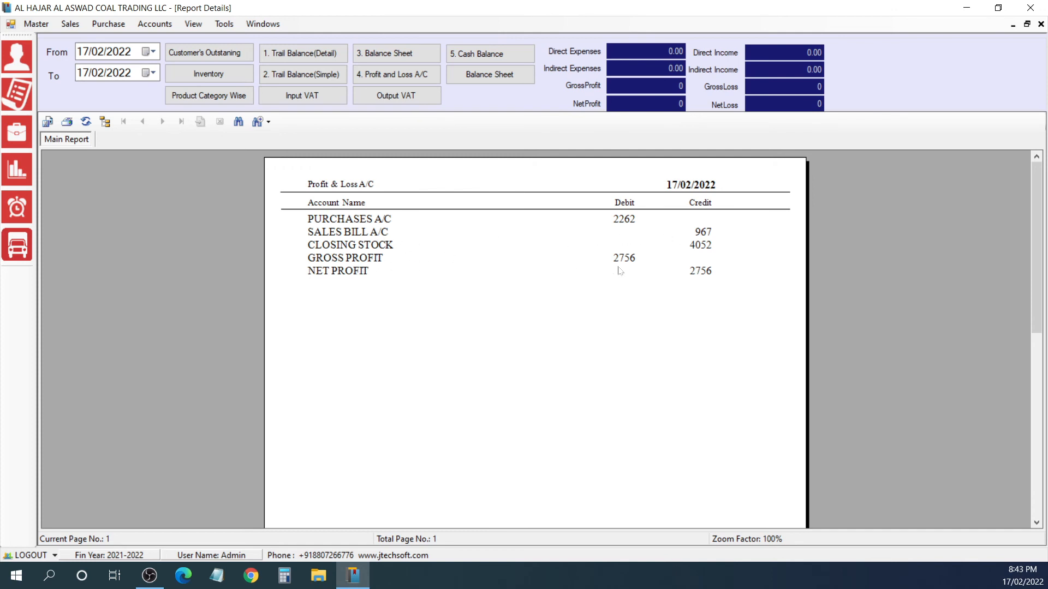
pyautogui.press('Escape')
# Step: Reopen the purchase reports and run the input VAT and output VAT reports for 17/02/2022
pyautogui.click(148, 26)
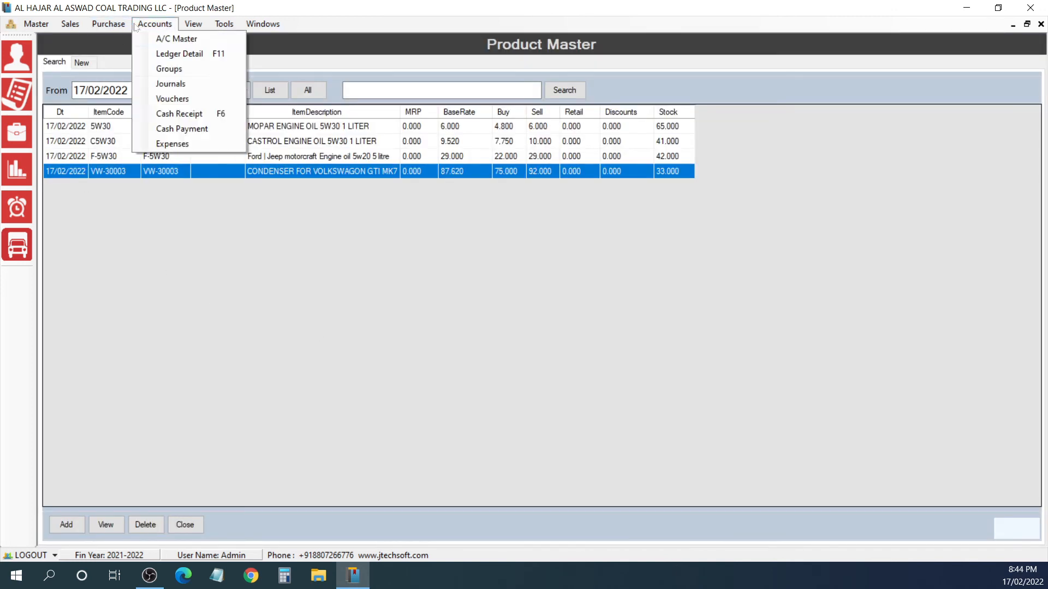
pyautogui.moveTo(117, 26)
pyautogui.click(131, 70)
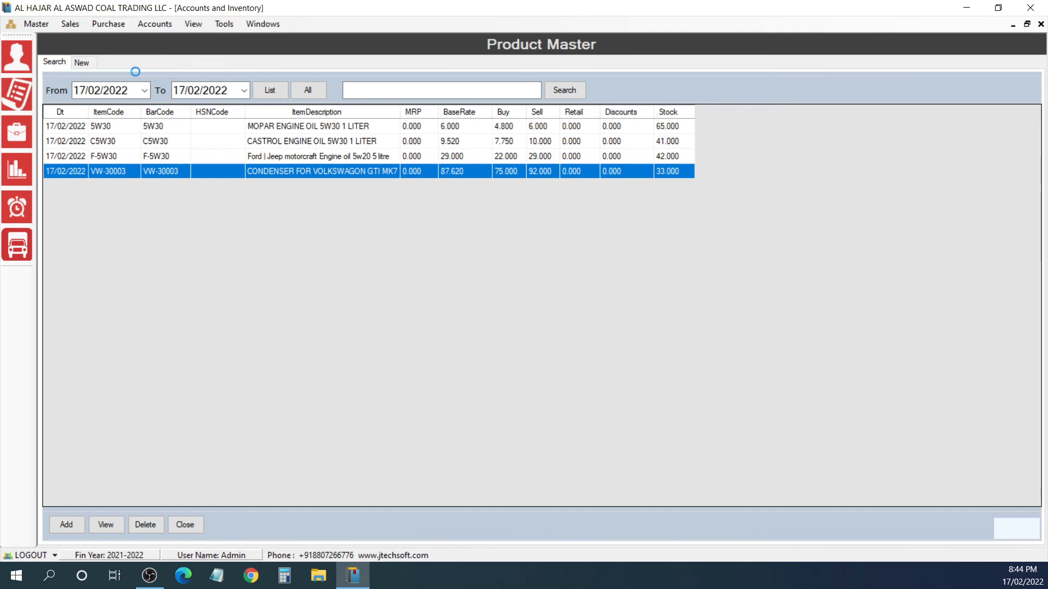
pyautogui.click(330, 101)
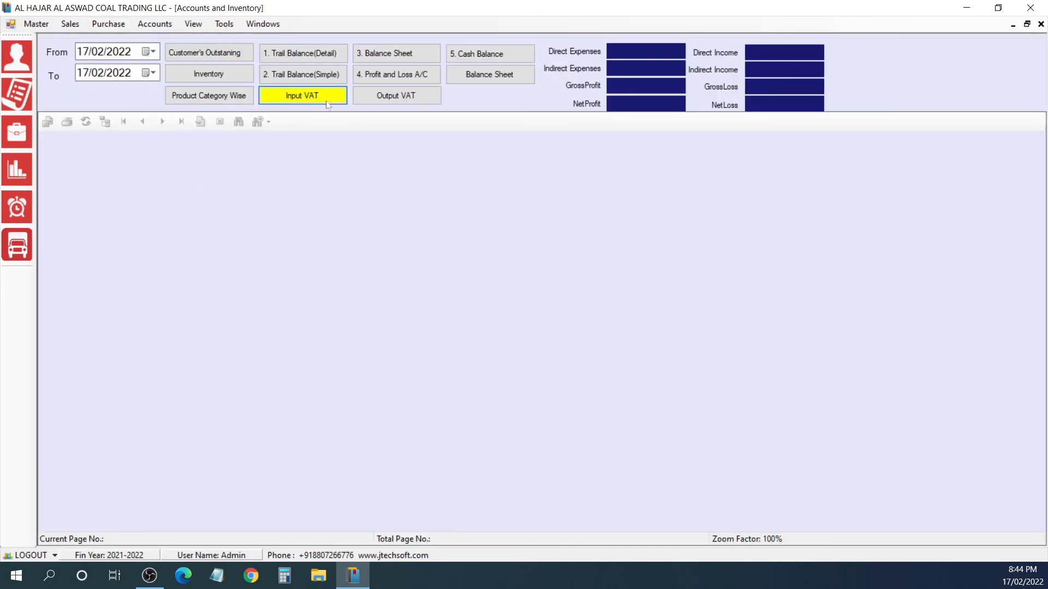
pyautogui.click(396, 103)
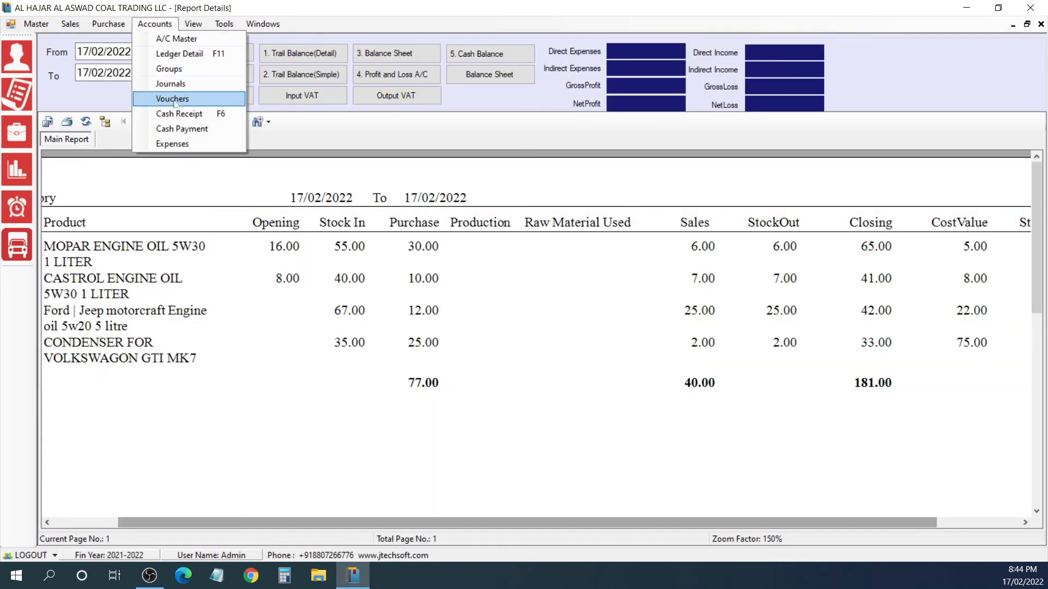
# Step: Open the vouchers and review the AL BARSHA ledger for 15/02/2022 to 17/02/2022 at 150% zoom
pyautogui.click(174, 100)
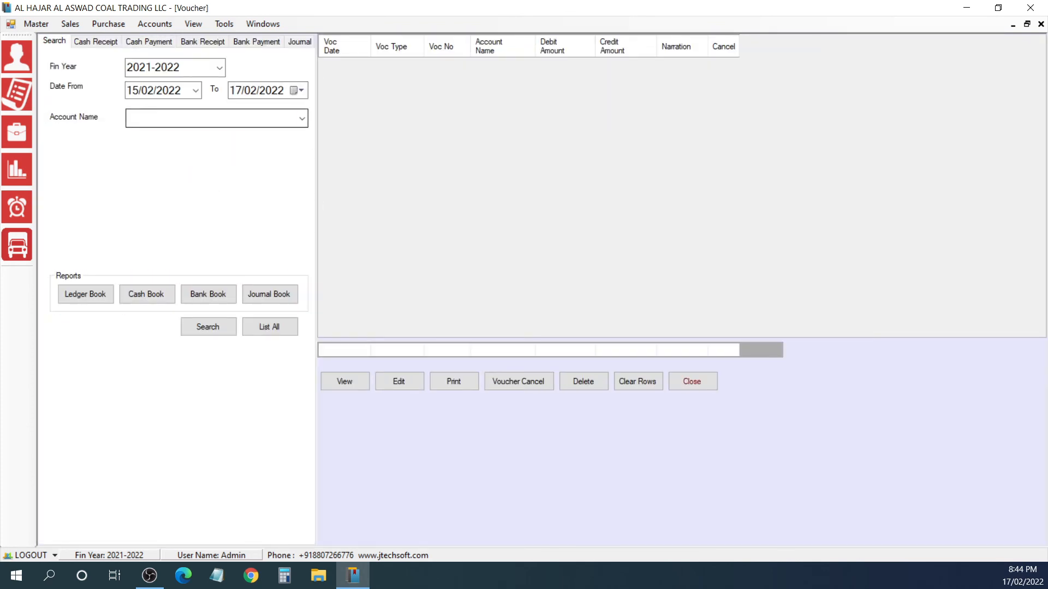
pyautogui.click(211, 118)
pyautogui.click(301, 120)
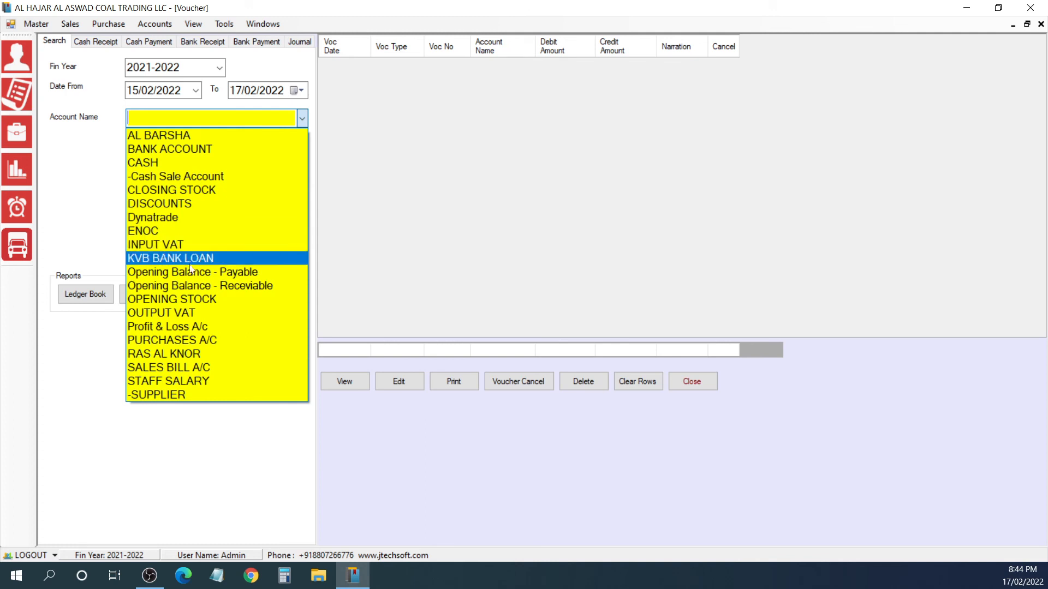
pyautogui.click(191, 136)
pyautogui.click(99, 304)
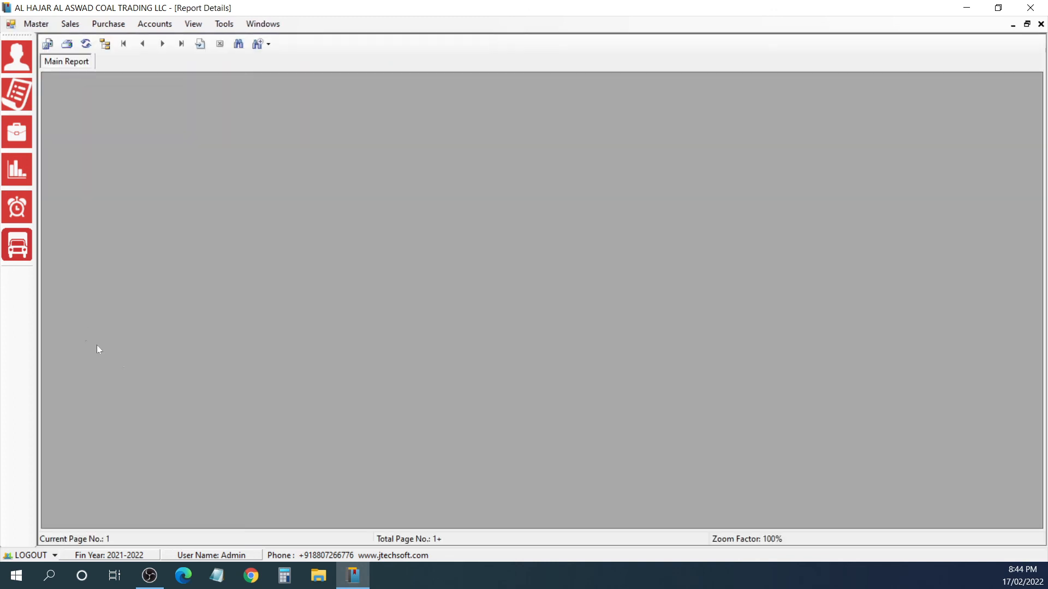
pyautogui.click(258, 45)
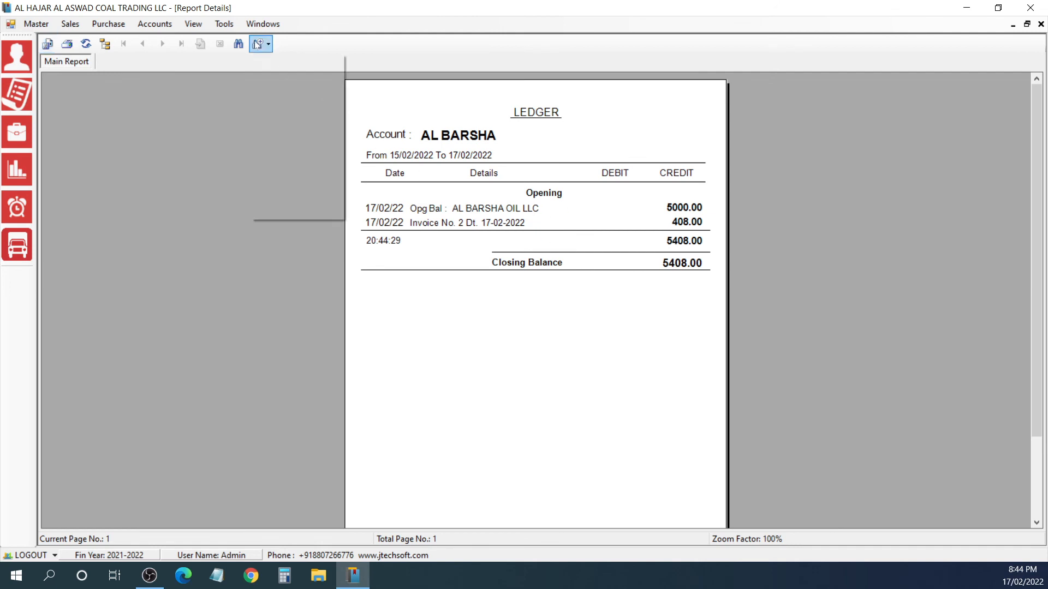
pyautogui.click(284, 138)
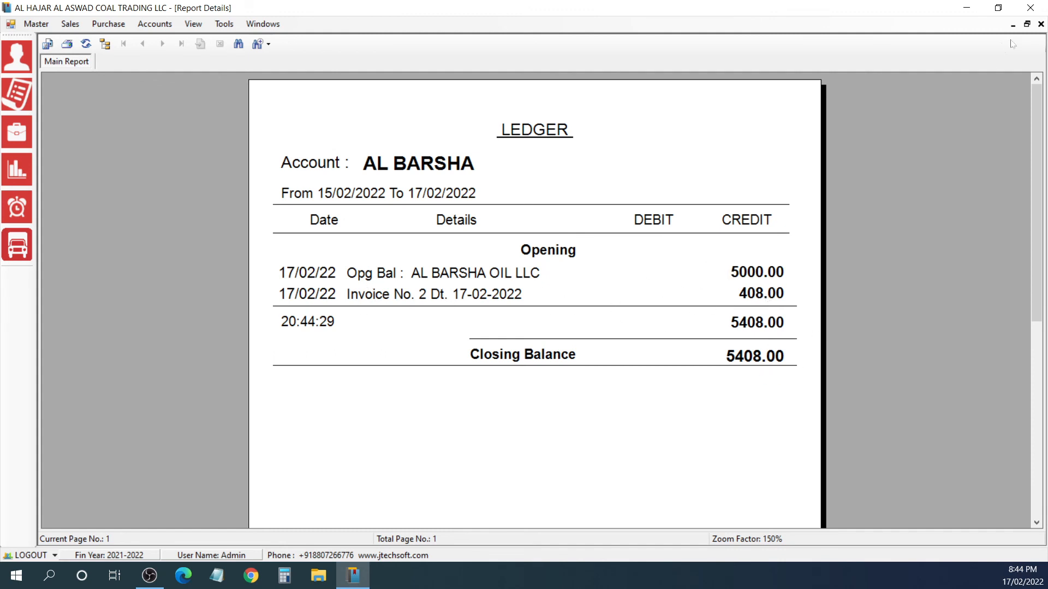
pyautogui.click(1040, 24)
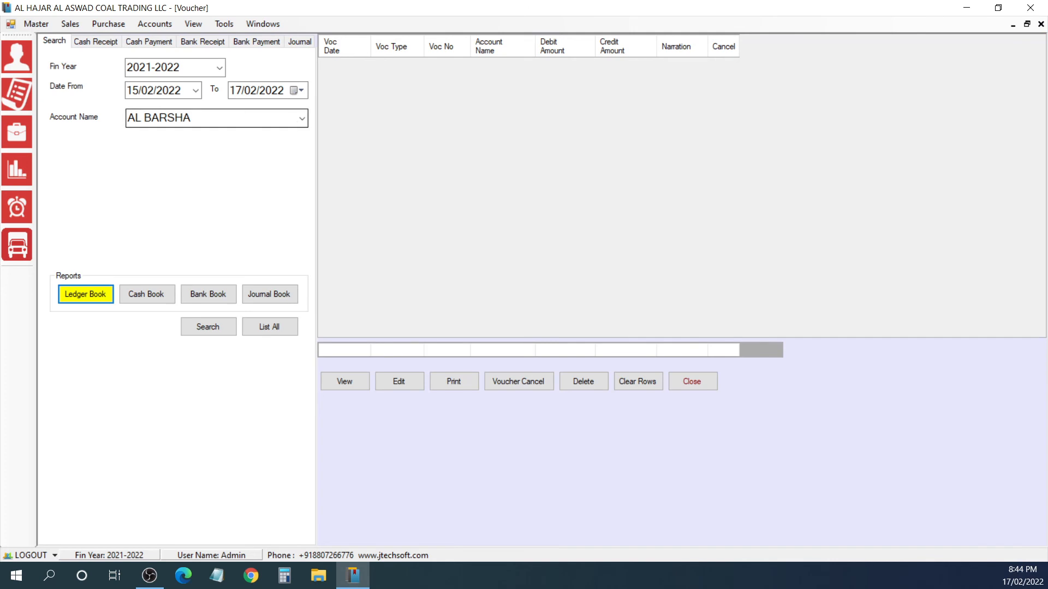
# Step: Review the Dynatrade account's ledger for 15/02/2022 to 17/02/2022 at 200% zoom
pyautogui.click(301, 119)
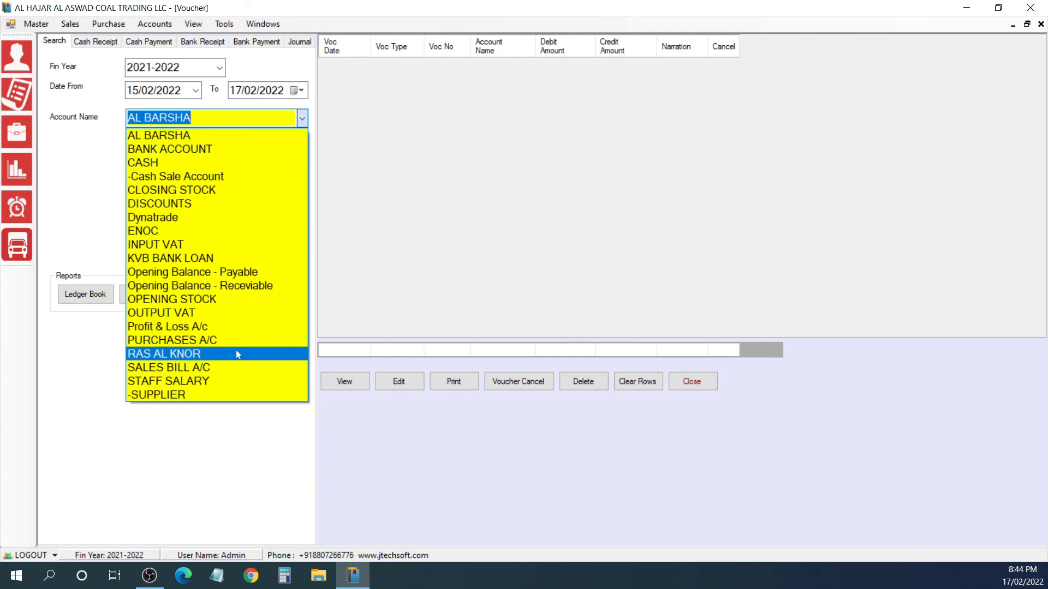
pyautogui.click(228, 217)
pyautogui.click(86, 295)
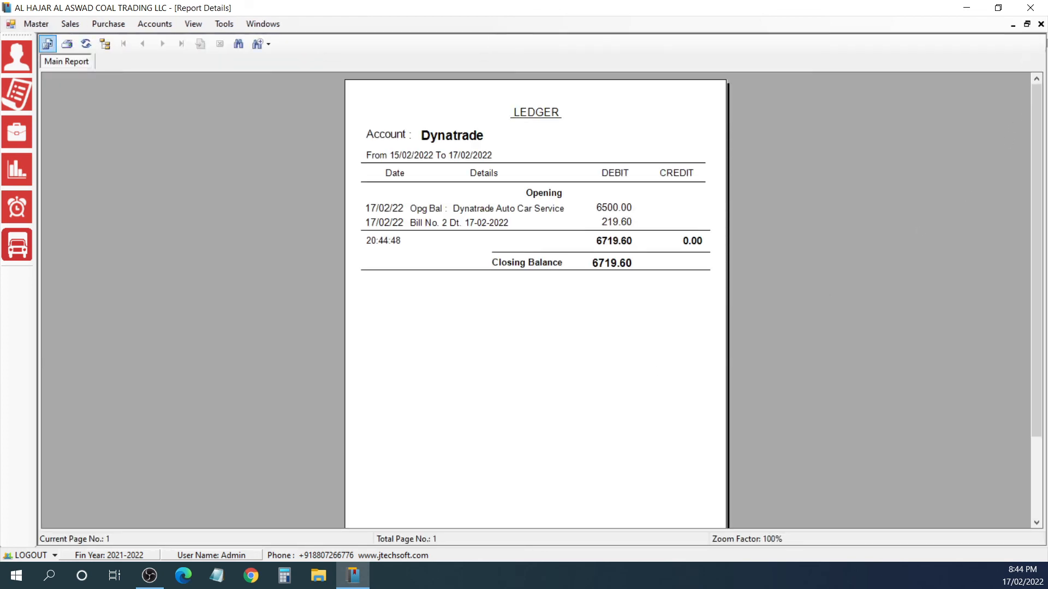
pyautogui.click(260, 43)
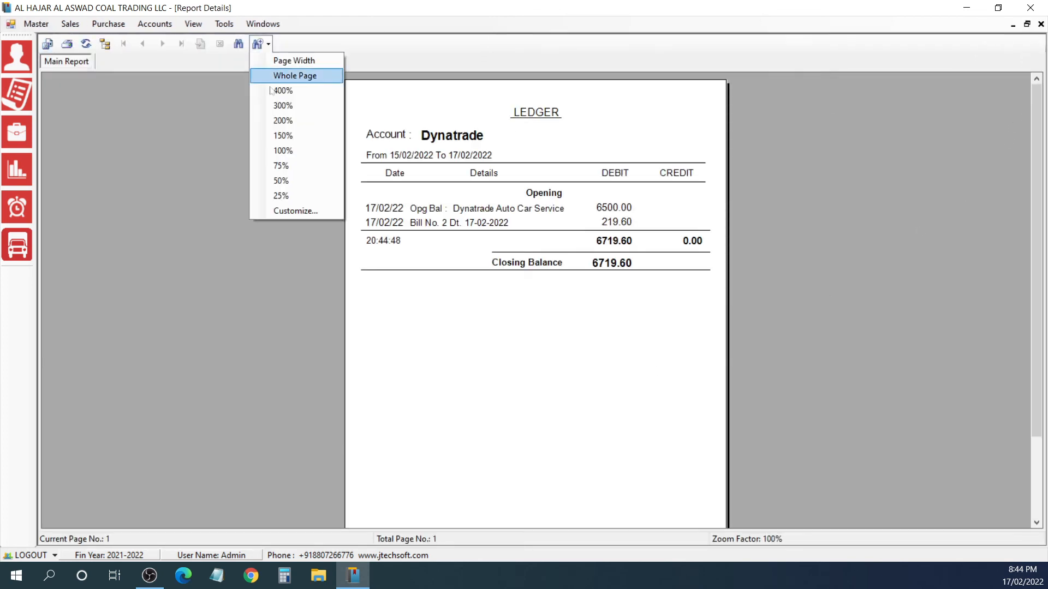
pyautogui.click(283, 121)
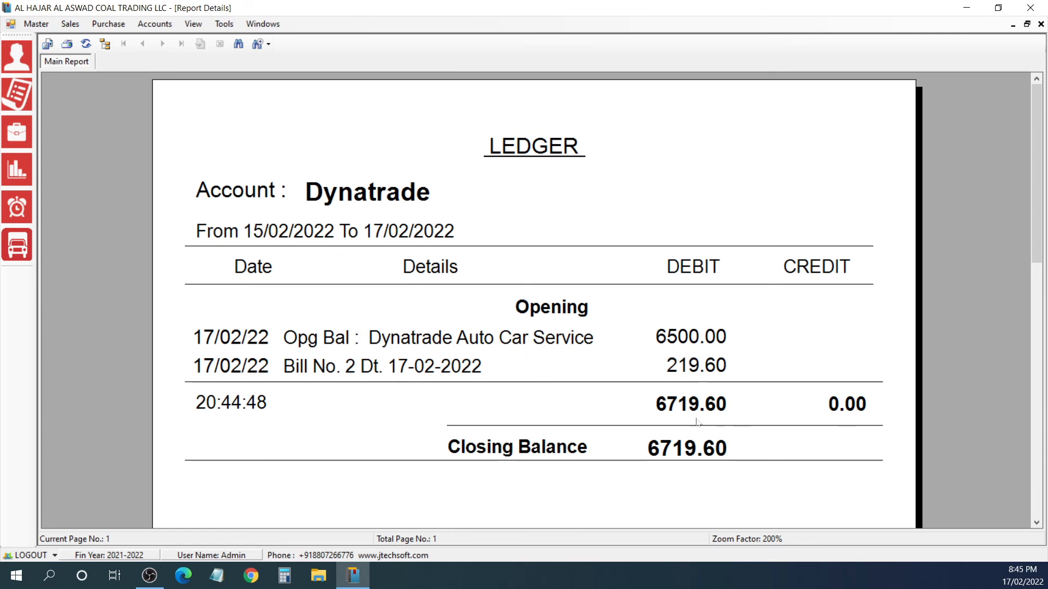
pyautogui.click(1040, 24)
# Step: Review the ENOC account's ledger for 15/02/2022 to 17/02/2022 at 200% zoom
pyautogui.click(302, 119)
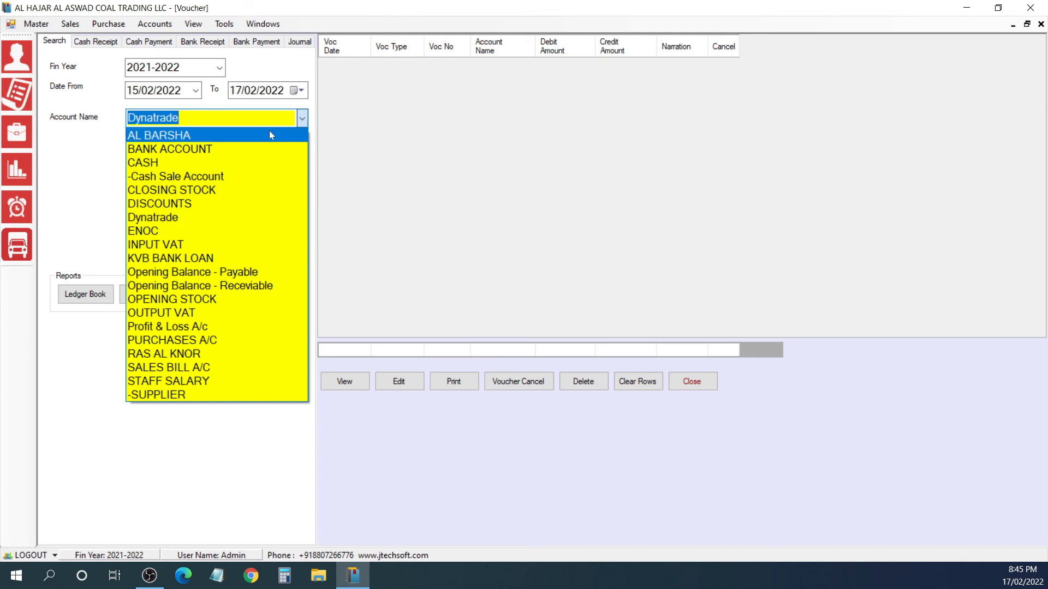
pyautogui.click(238, 230)
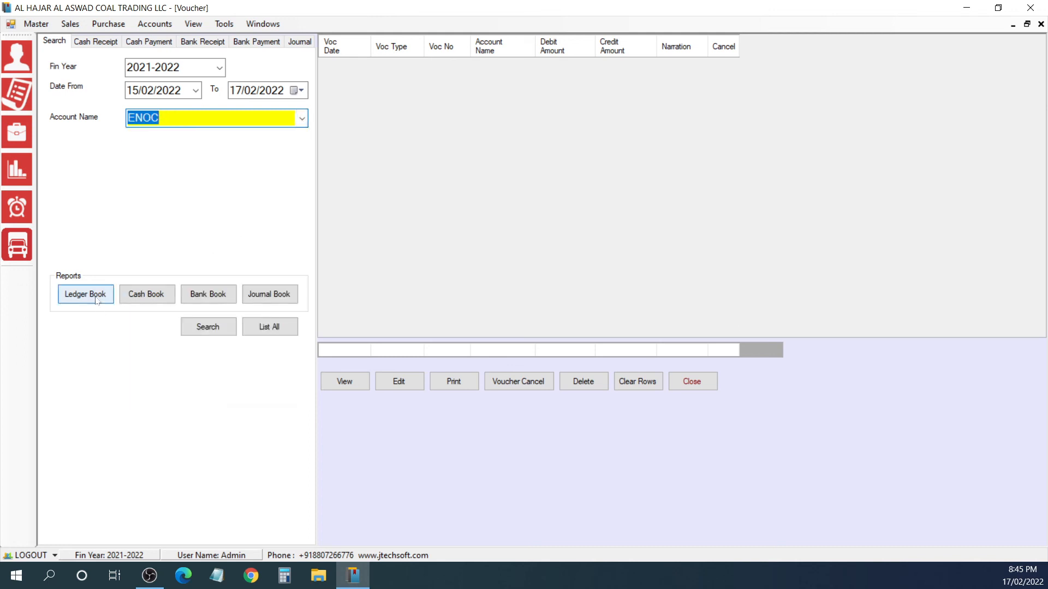
pyautogui.click(96, 299)
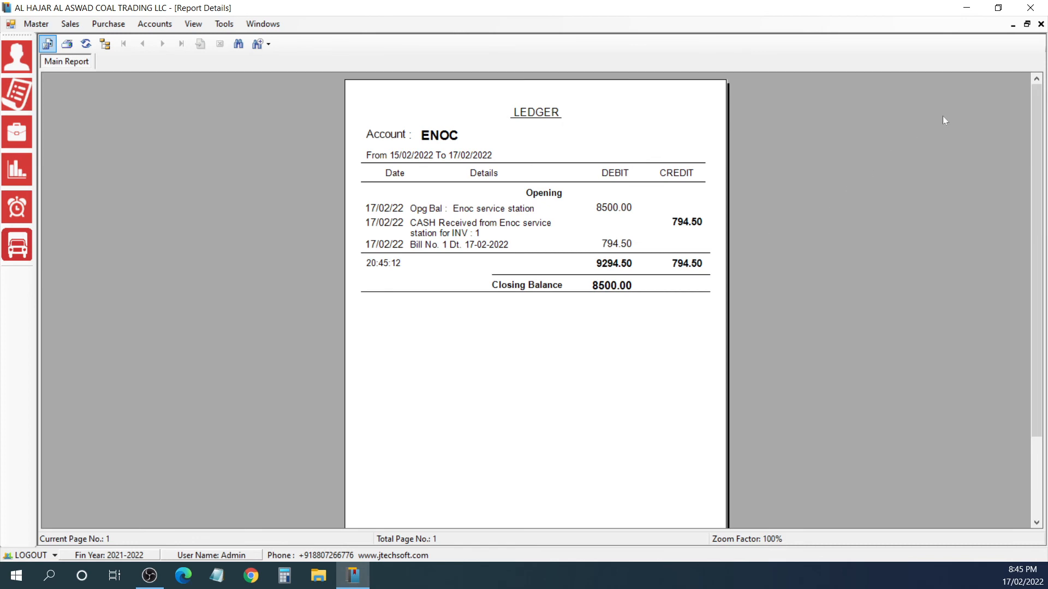
pyautogui.click(268, 43)
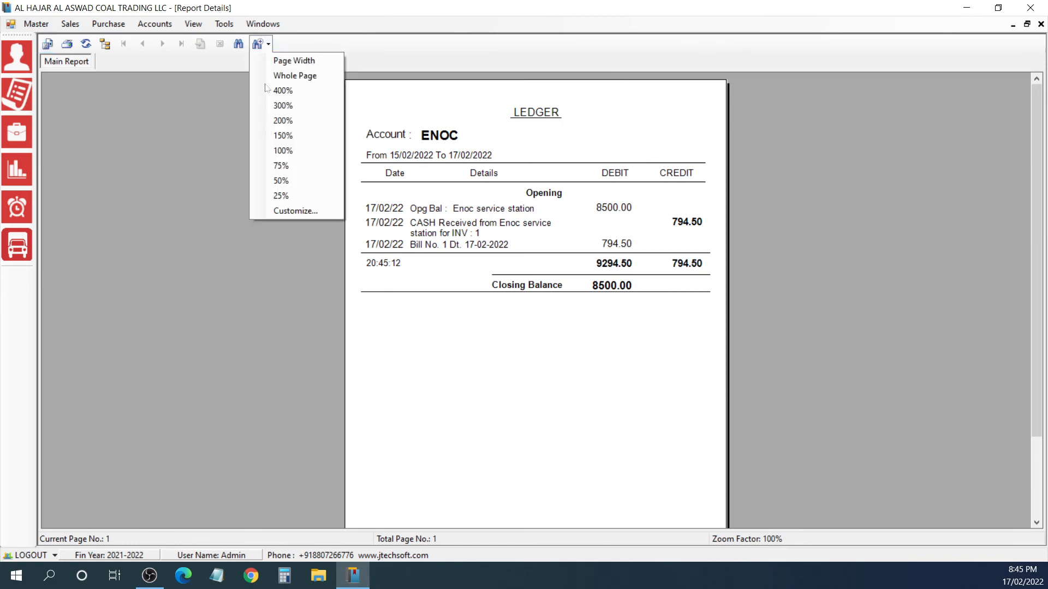
pyautogui.click(276, 121)
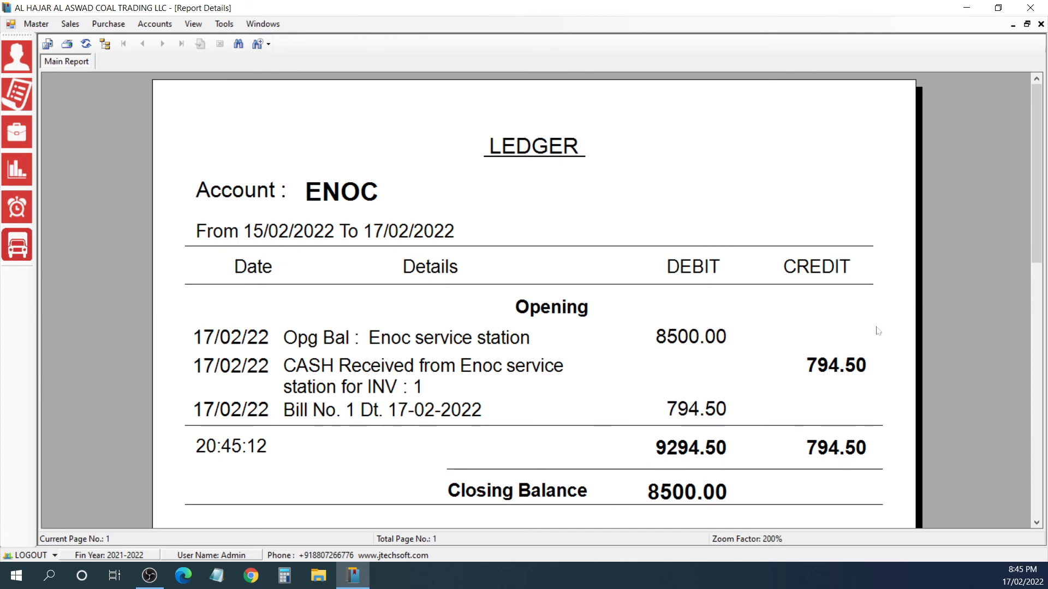
pyautogui.click(1040, 24)
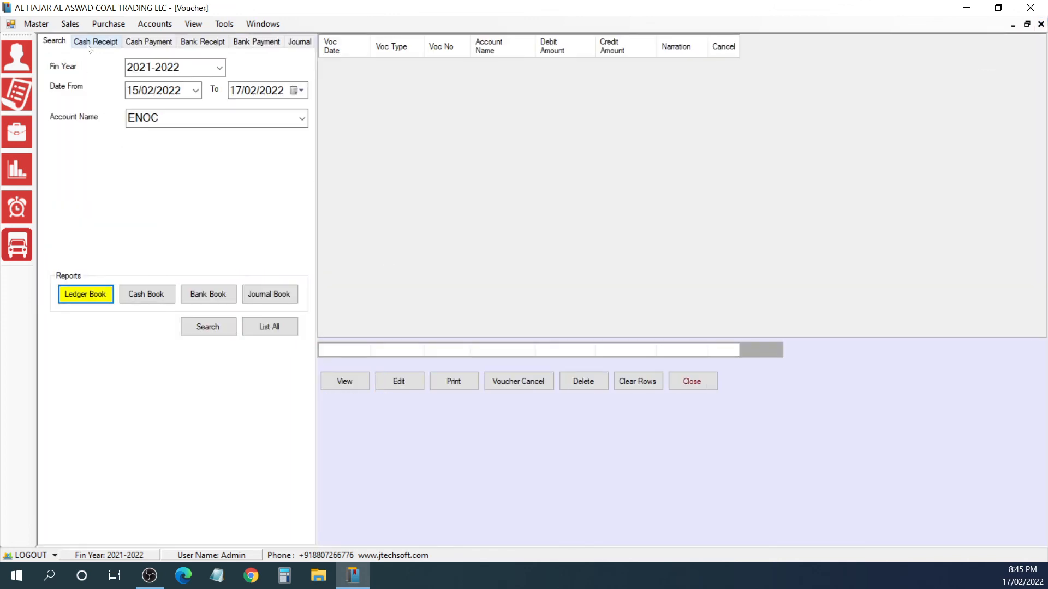
# Step: Leave the vouchers, refresh the dashboard figures for 17/01/2022 to 17/02/2022, and close the dashboard
pyautogui.press('Escape')
pyautogui.click(580, 90)
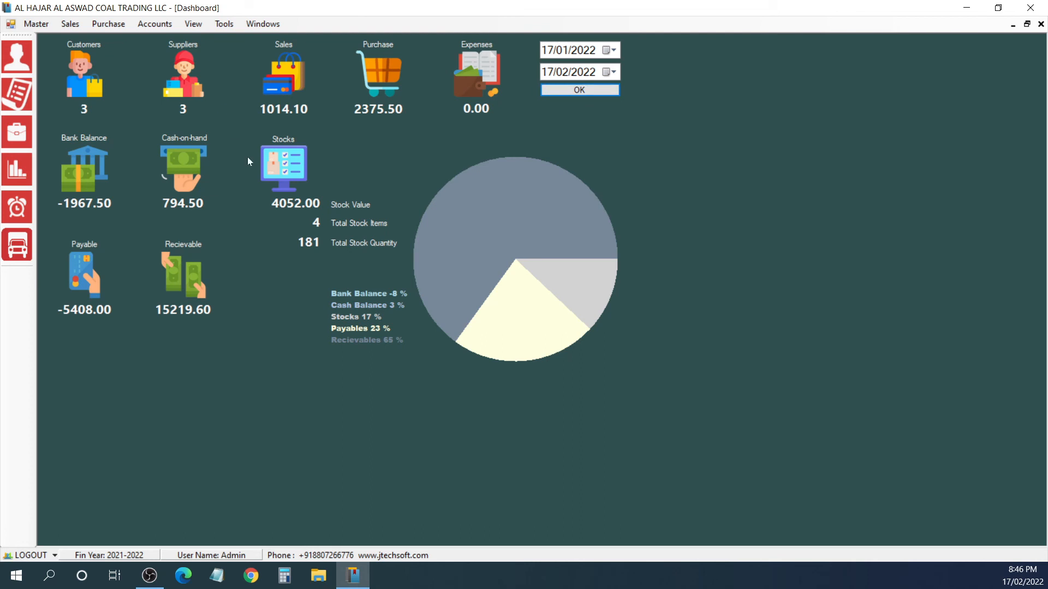
pyautogui.click(1040, 24)
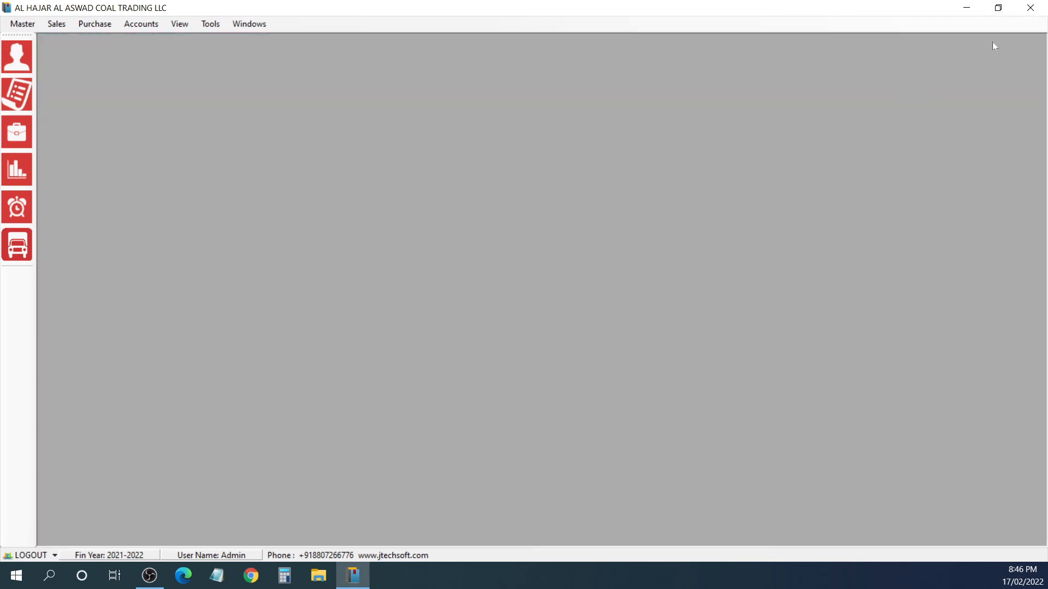
# Step: Exit the accounting application and confirm the exit
pyautogui.click(1030, 8)
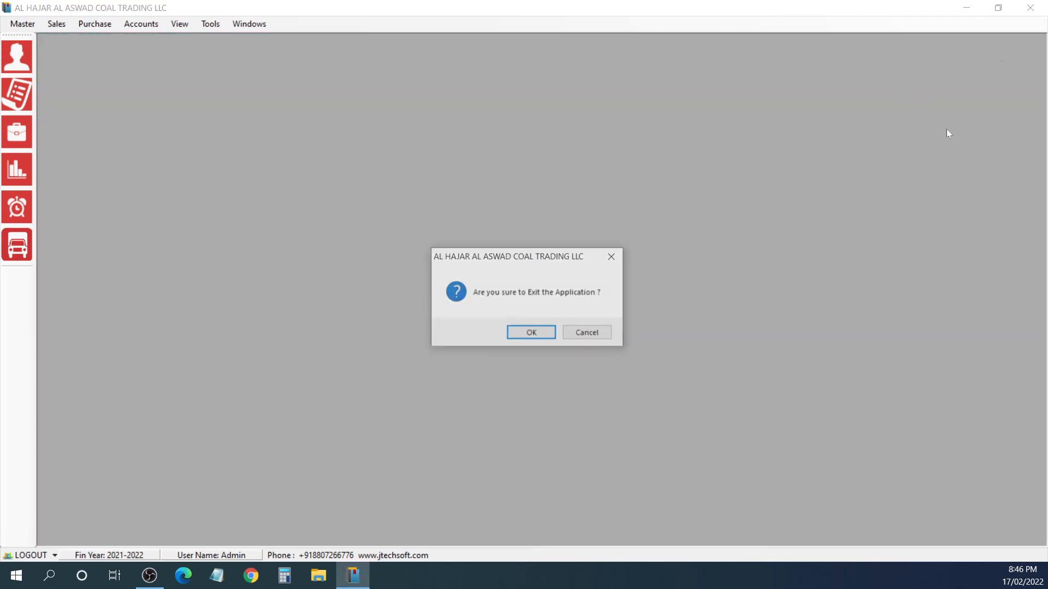
pyautogui.click(513, 335)
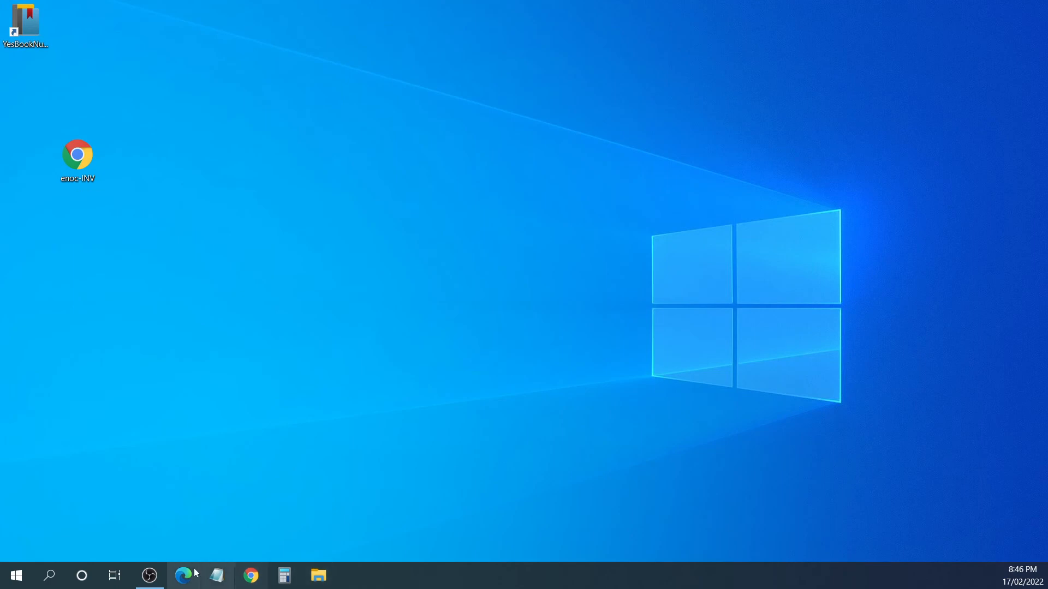